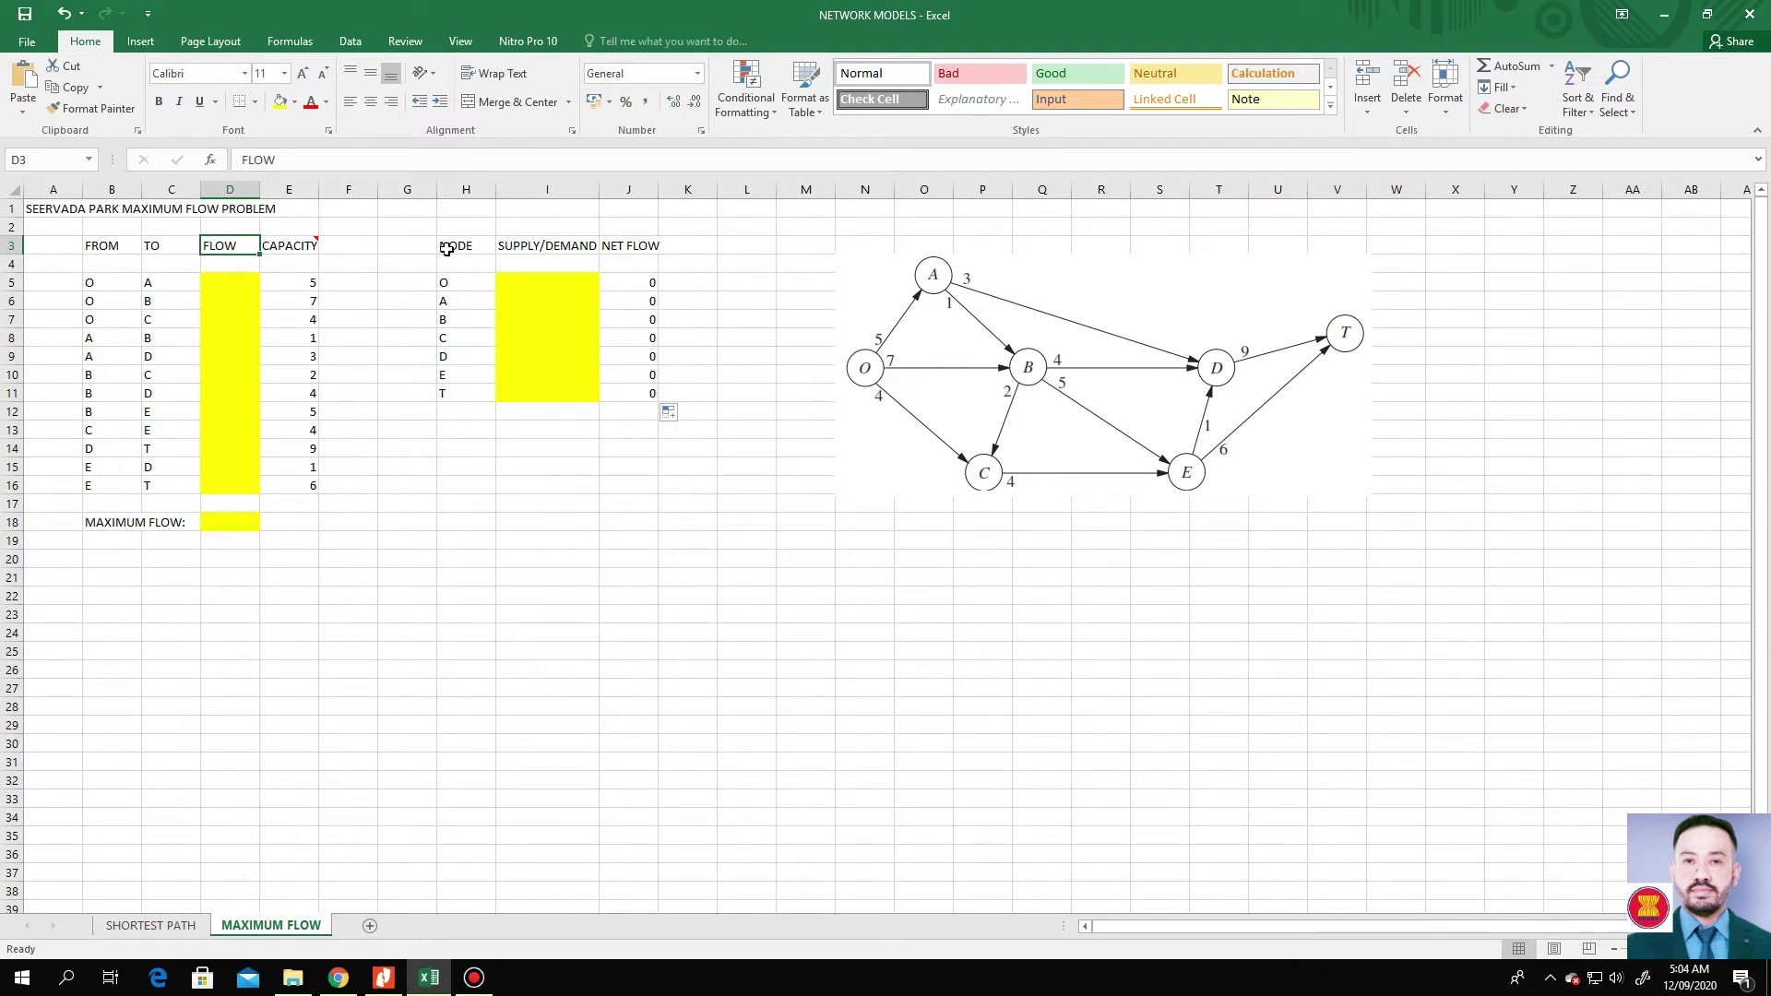
Start node O's outflow formula in I5 as =SUMIF(B5:B16,H5,D5:D16.
{"action": "left_click", "coordinate": [520, 275]}
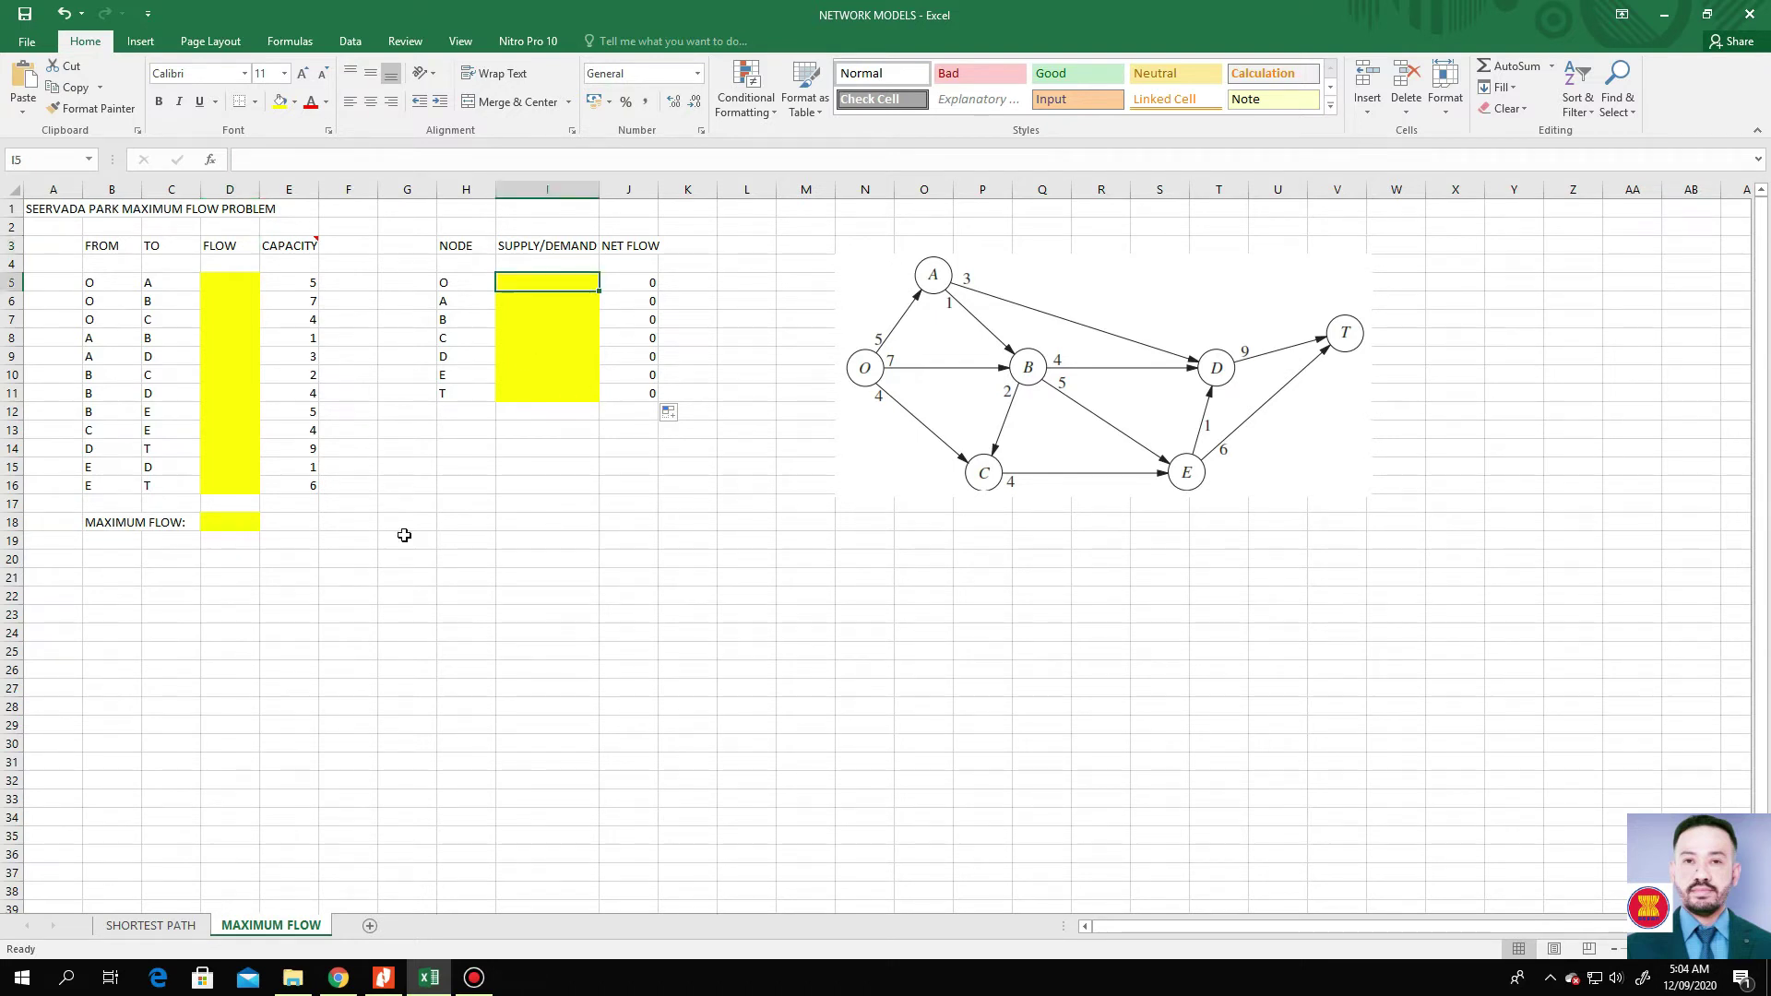
{"action": "type", "text": "=SUM"}
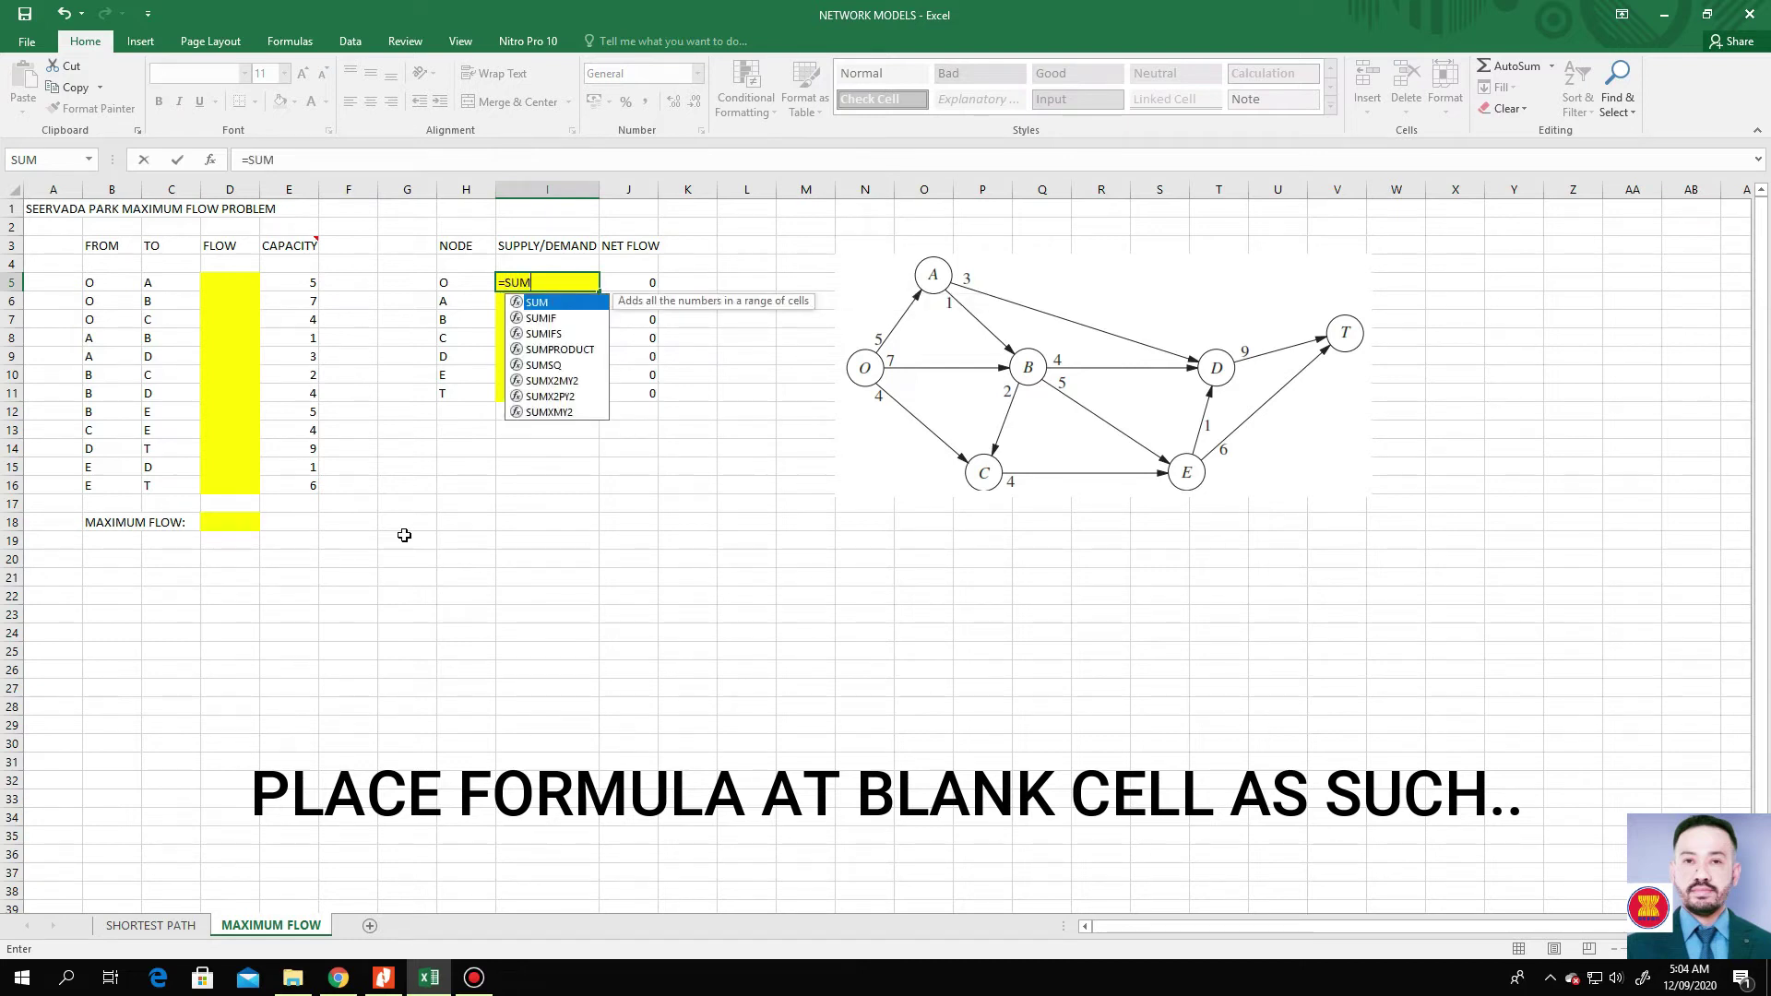
{"action": "type", "text": "IF"}
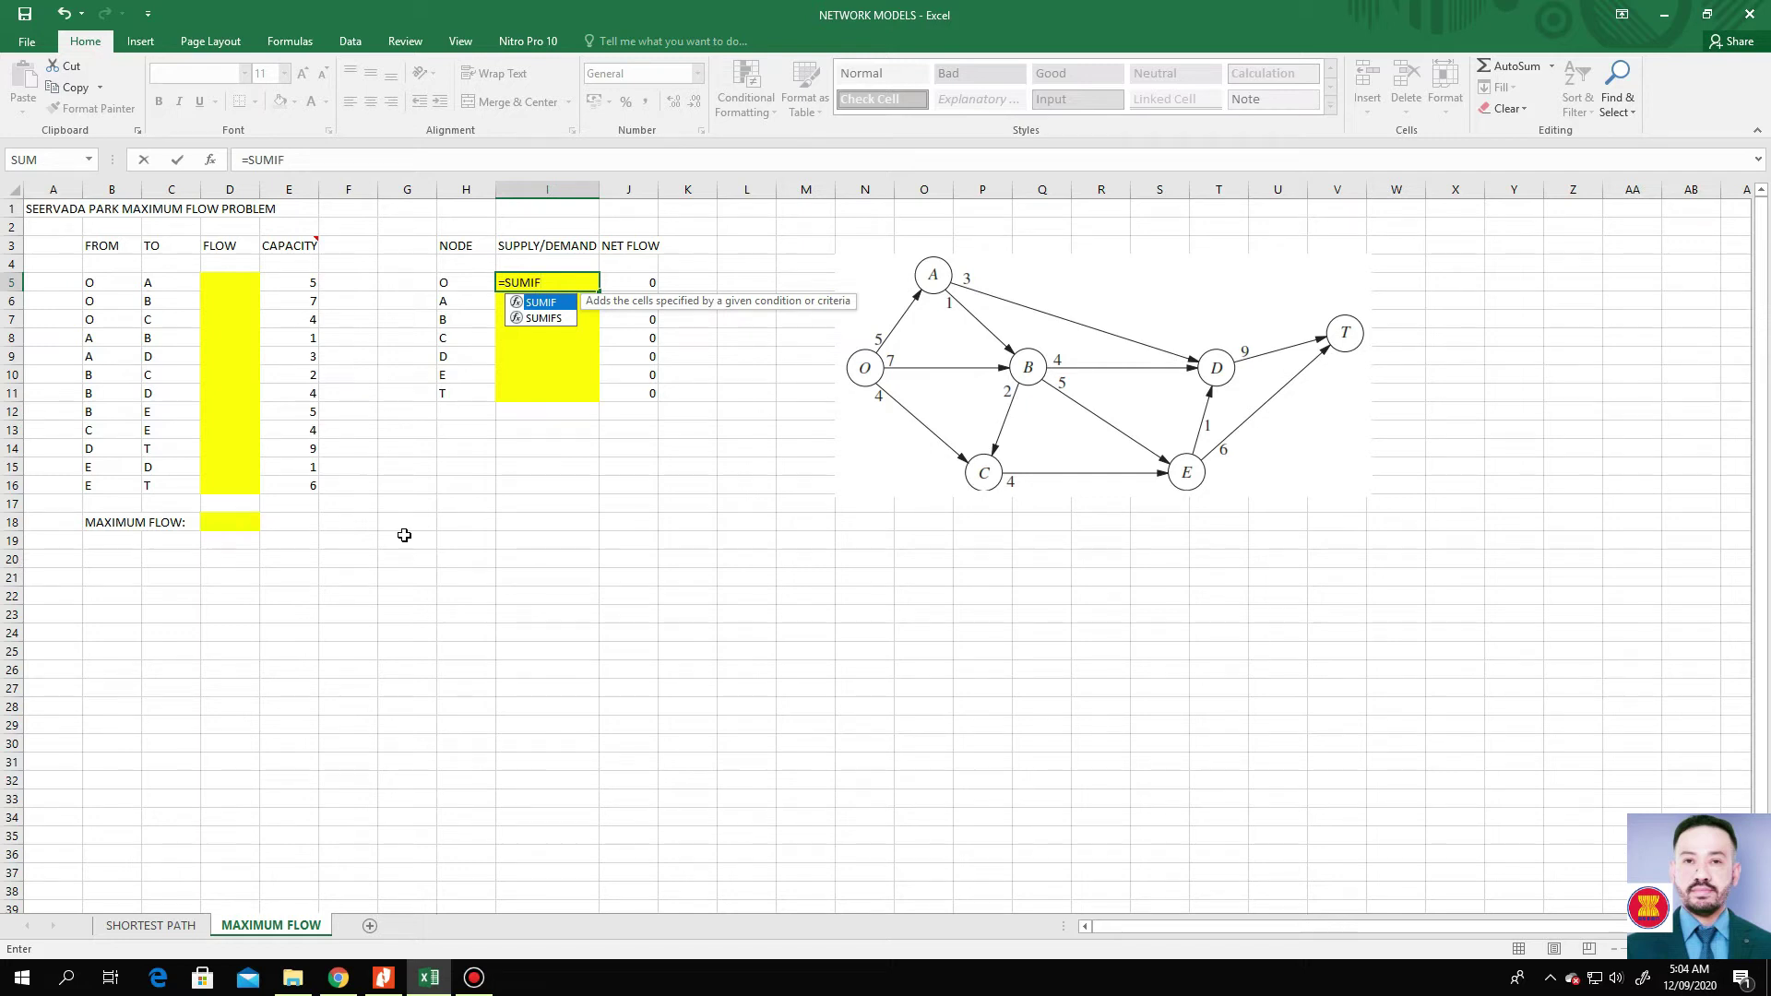
{"action": "type", "text": "("}
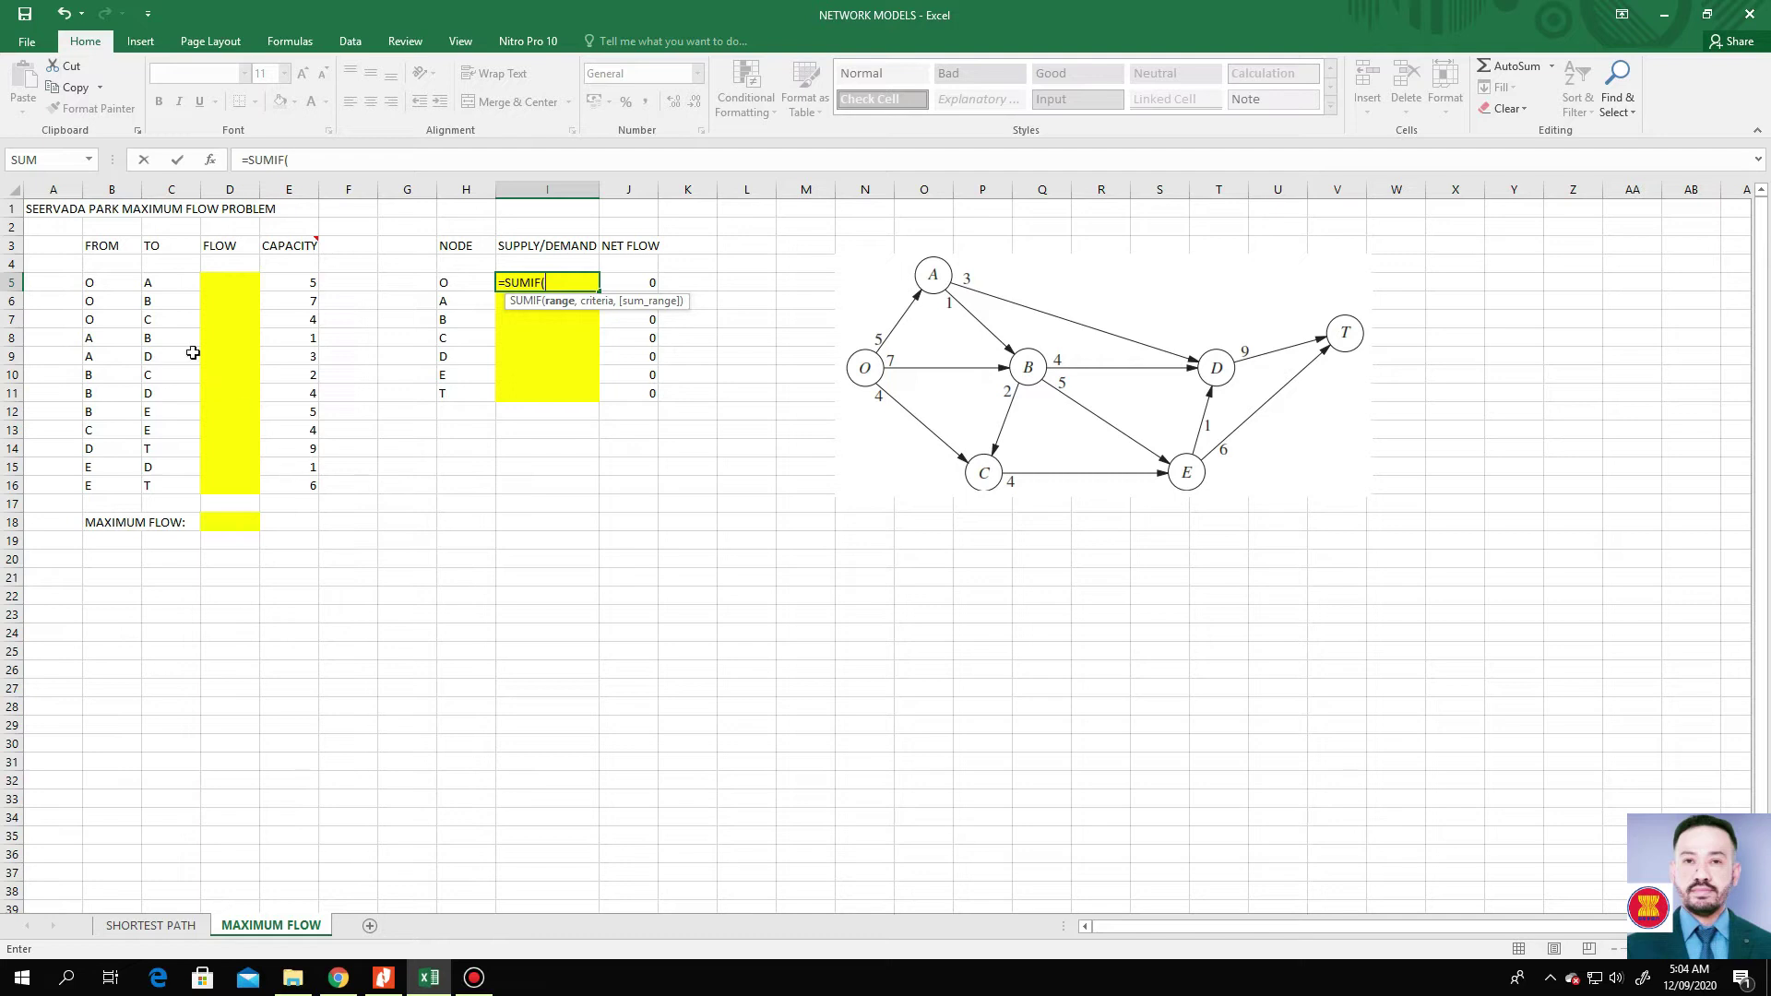
{"action": "left_click", "coordinate": [107, 294]}
{"action": "left_click_drag", "start_coordinate": [106, 294], "coordinate": [111, 487]}
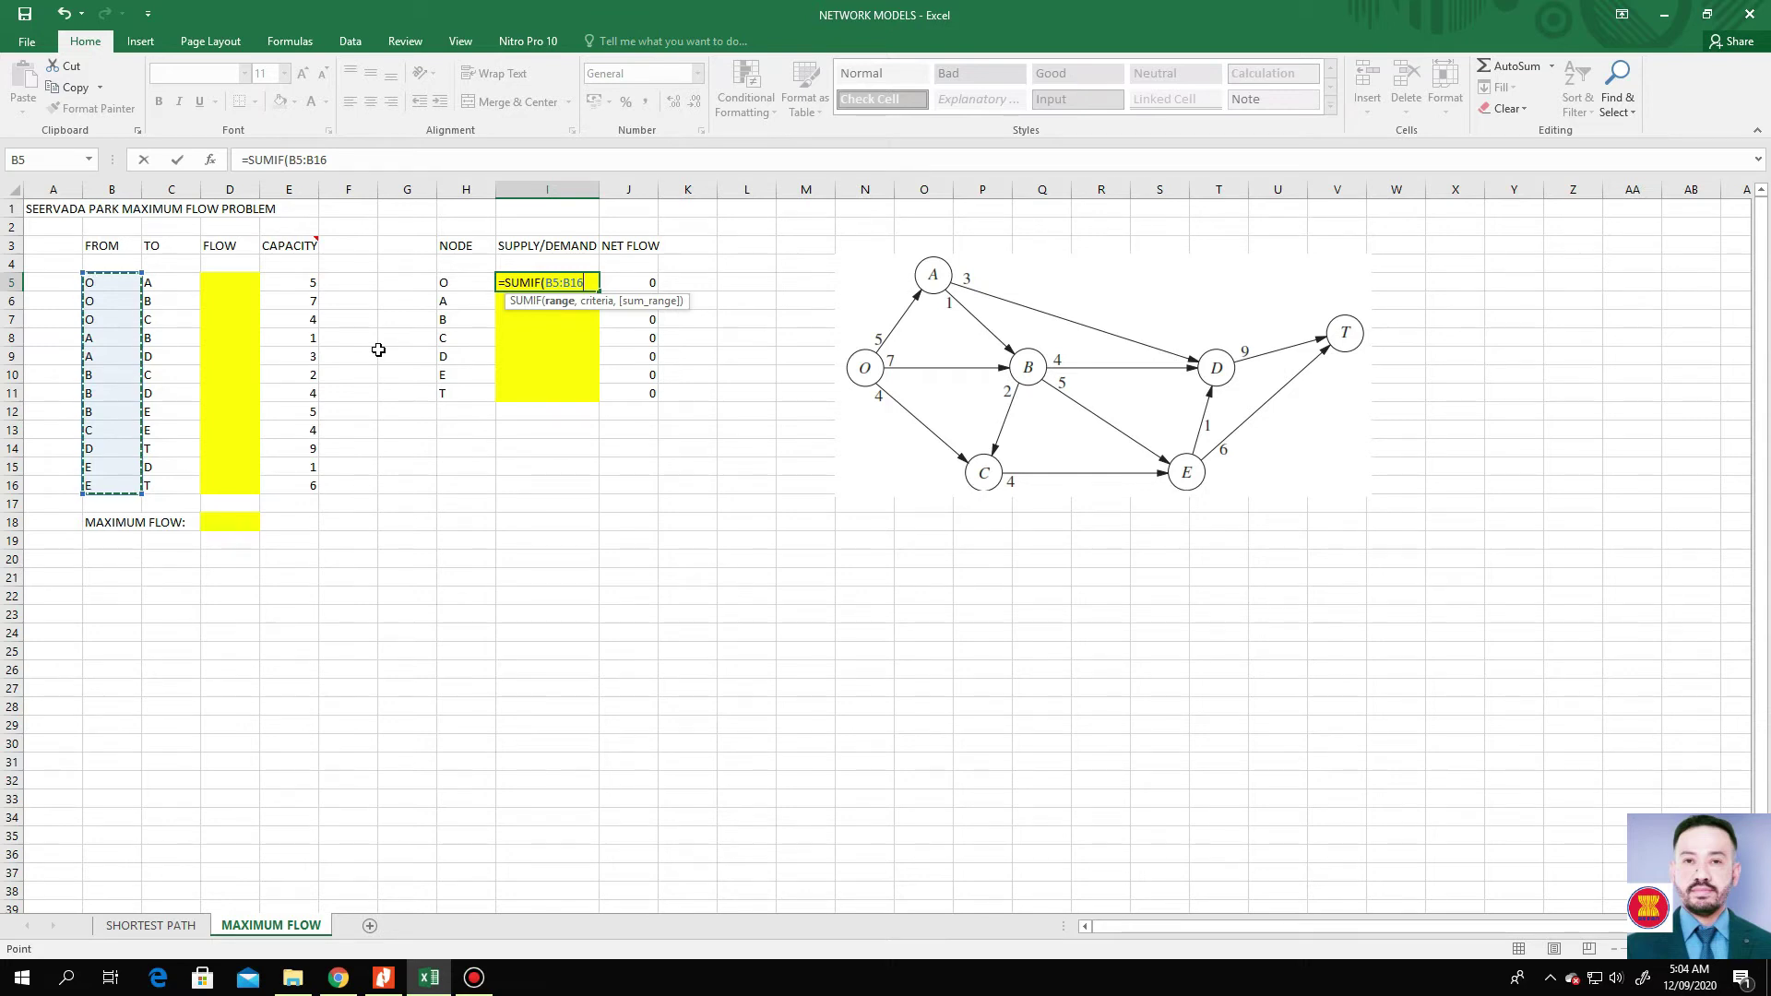
{"action": "type", "text": ","}
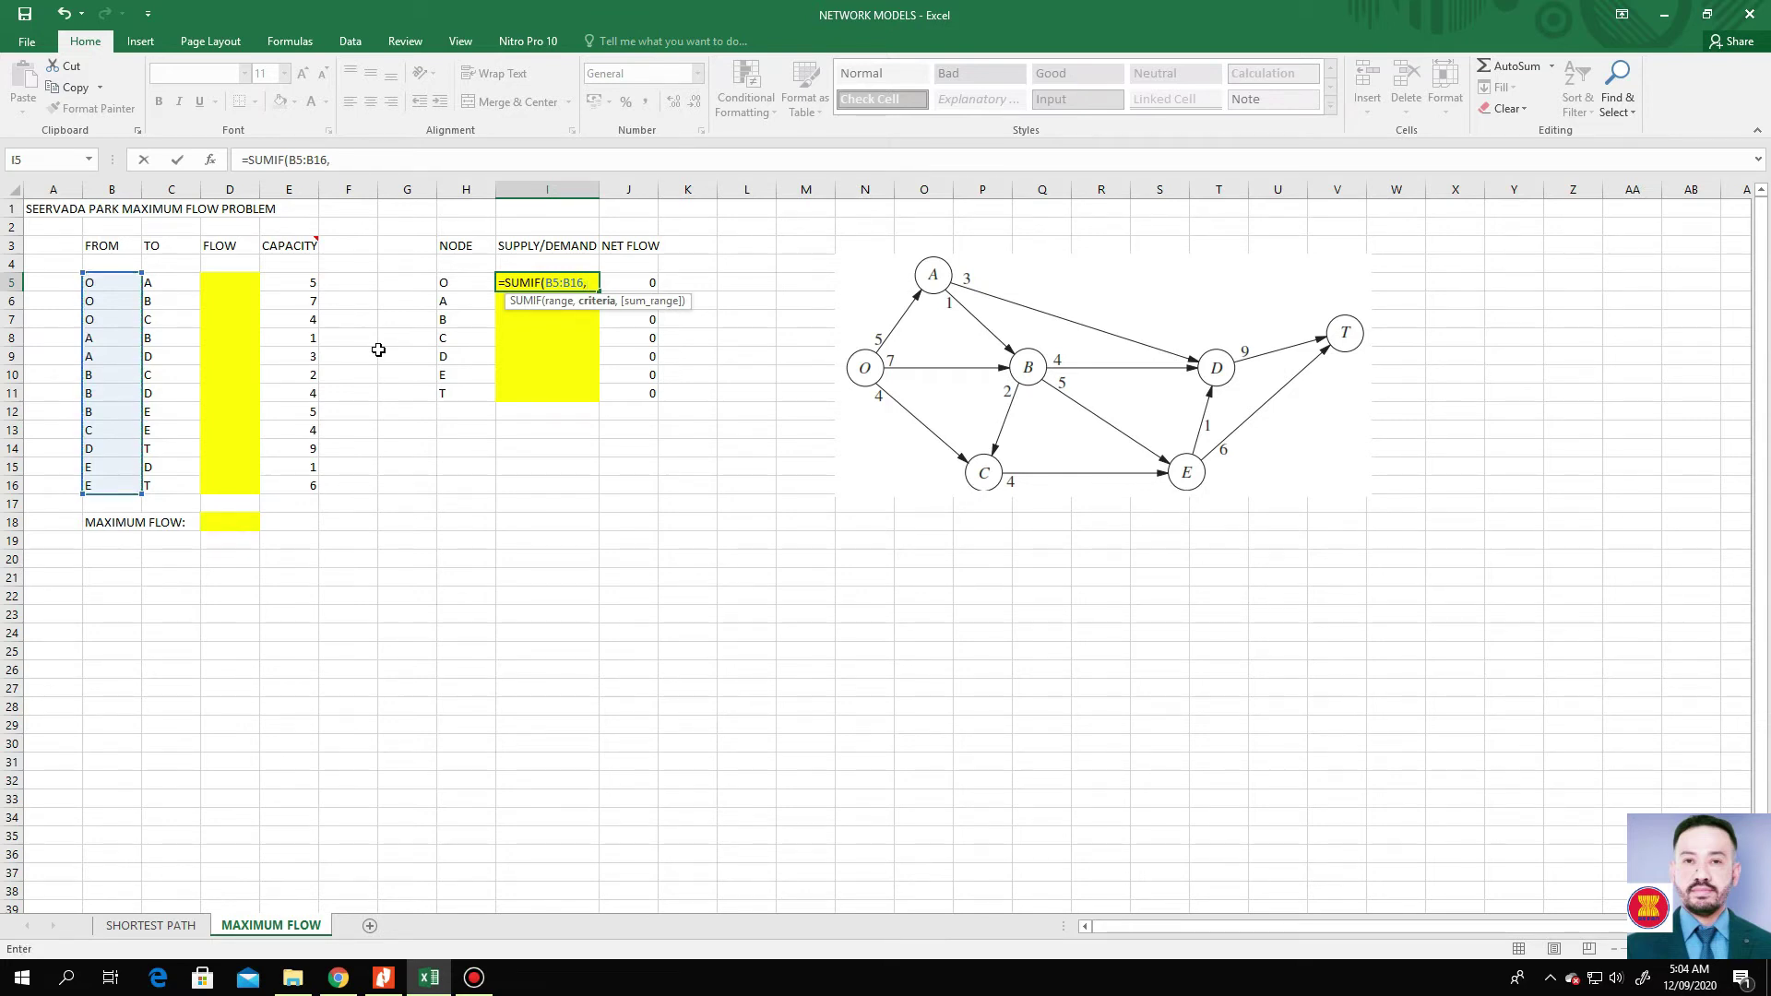
{"action": "left_click", "coordinate": [471, 278]}
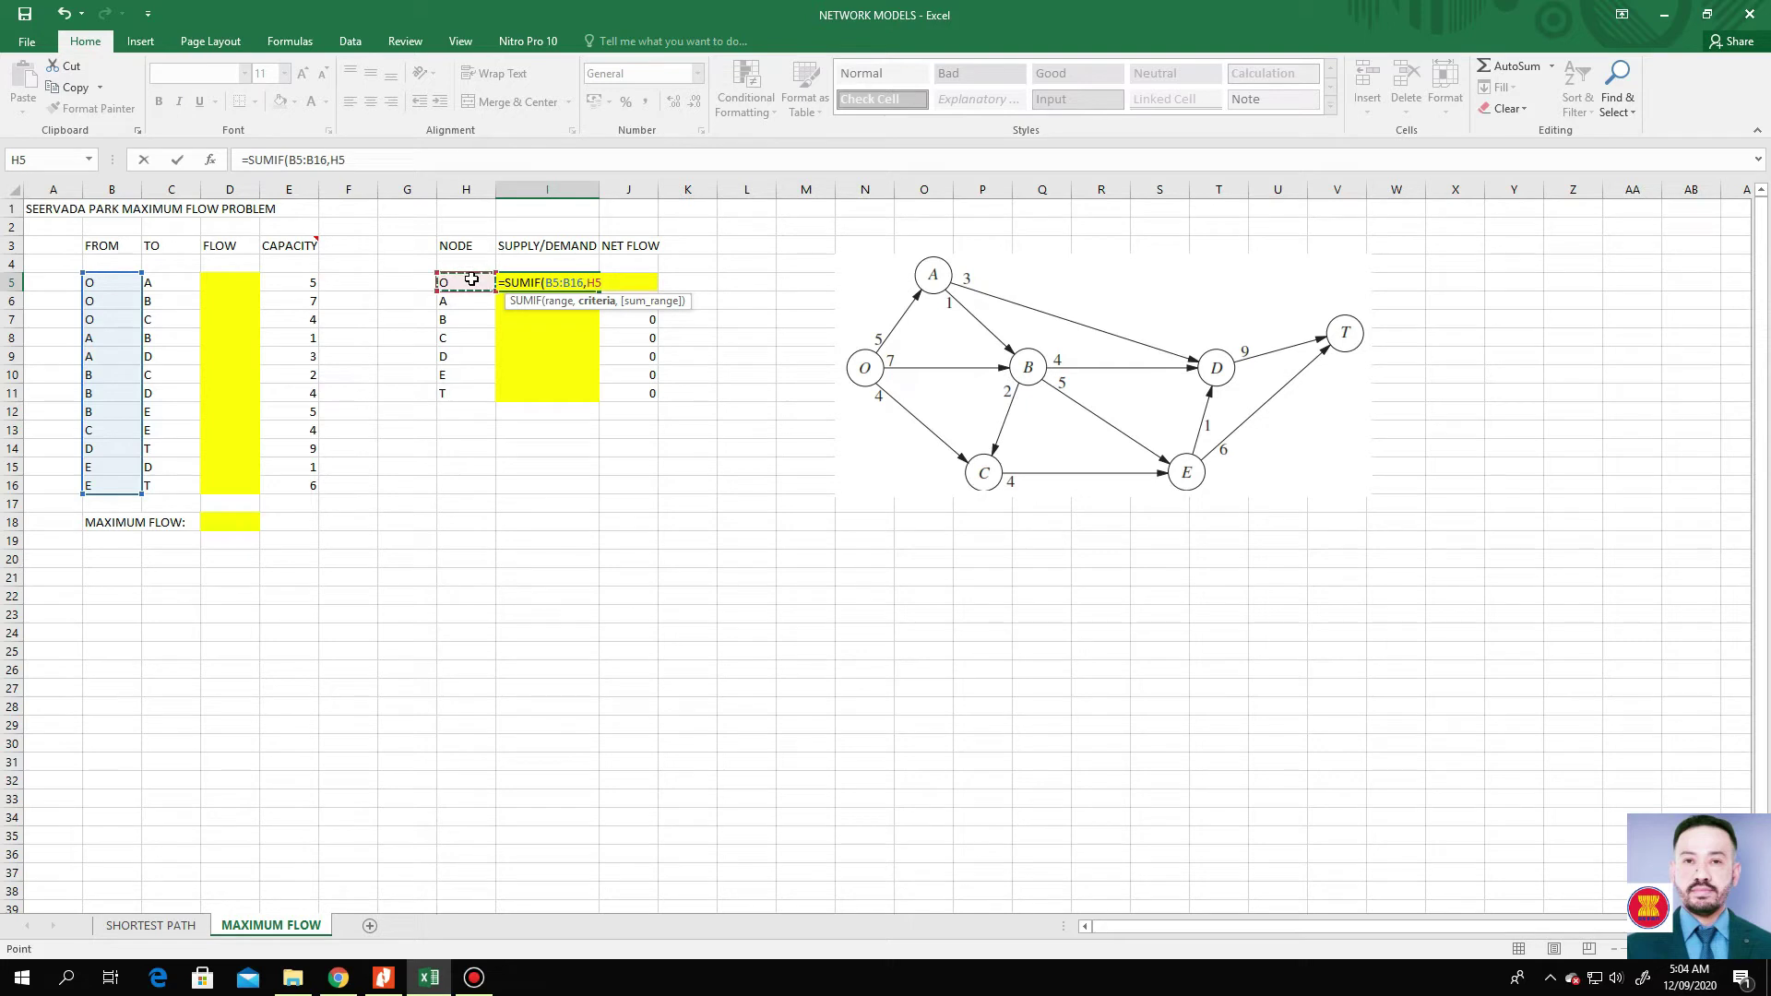
{"action": "type", "text": ","}
{"action": "left_click_drag", "start_coordinate": [253, 283], "coordinate": [253, 486]}
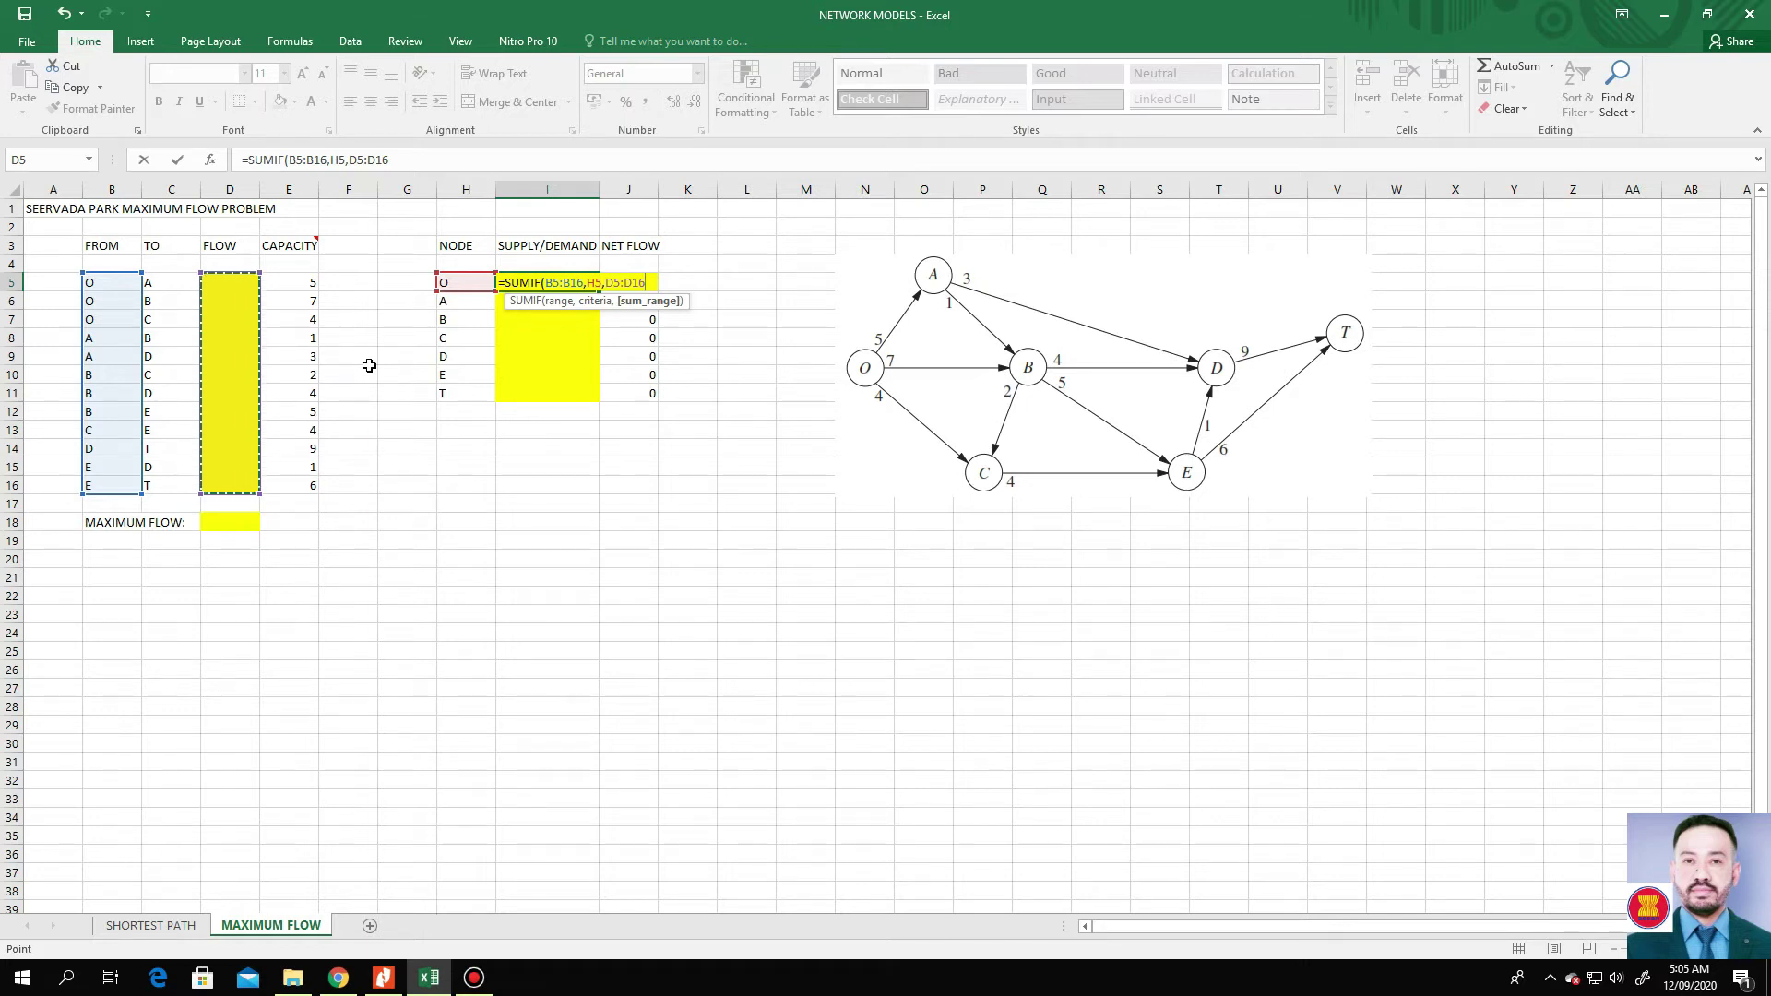
Subtract inflow with -SUMIF(C5:C16,H5,D5:D16) to complete I5's net-flow formula.
{"action": "type", "text": ")-"}
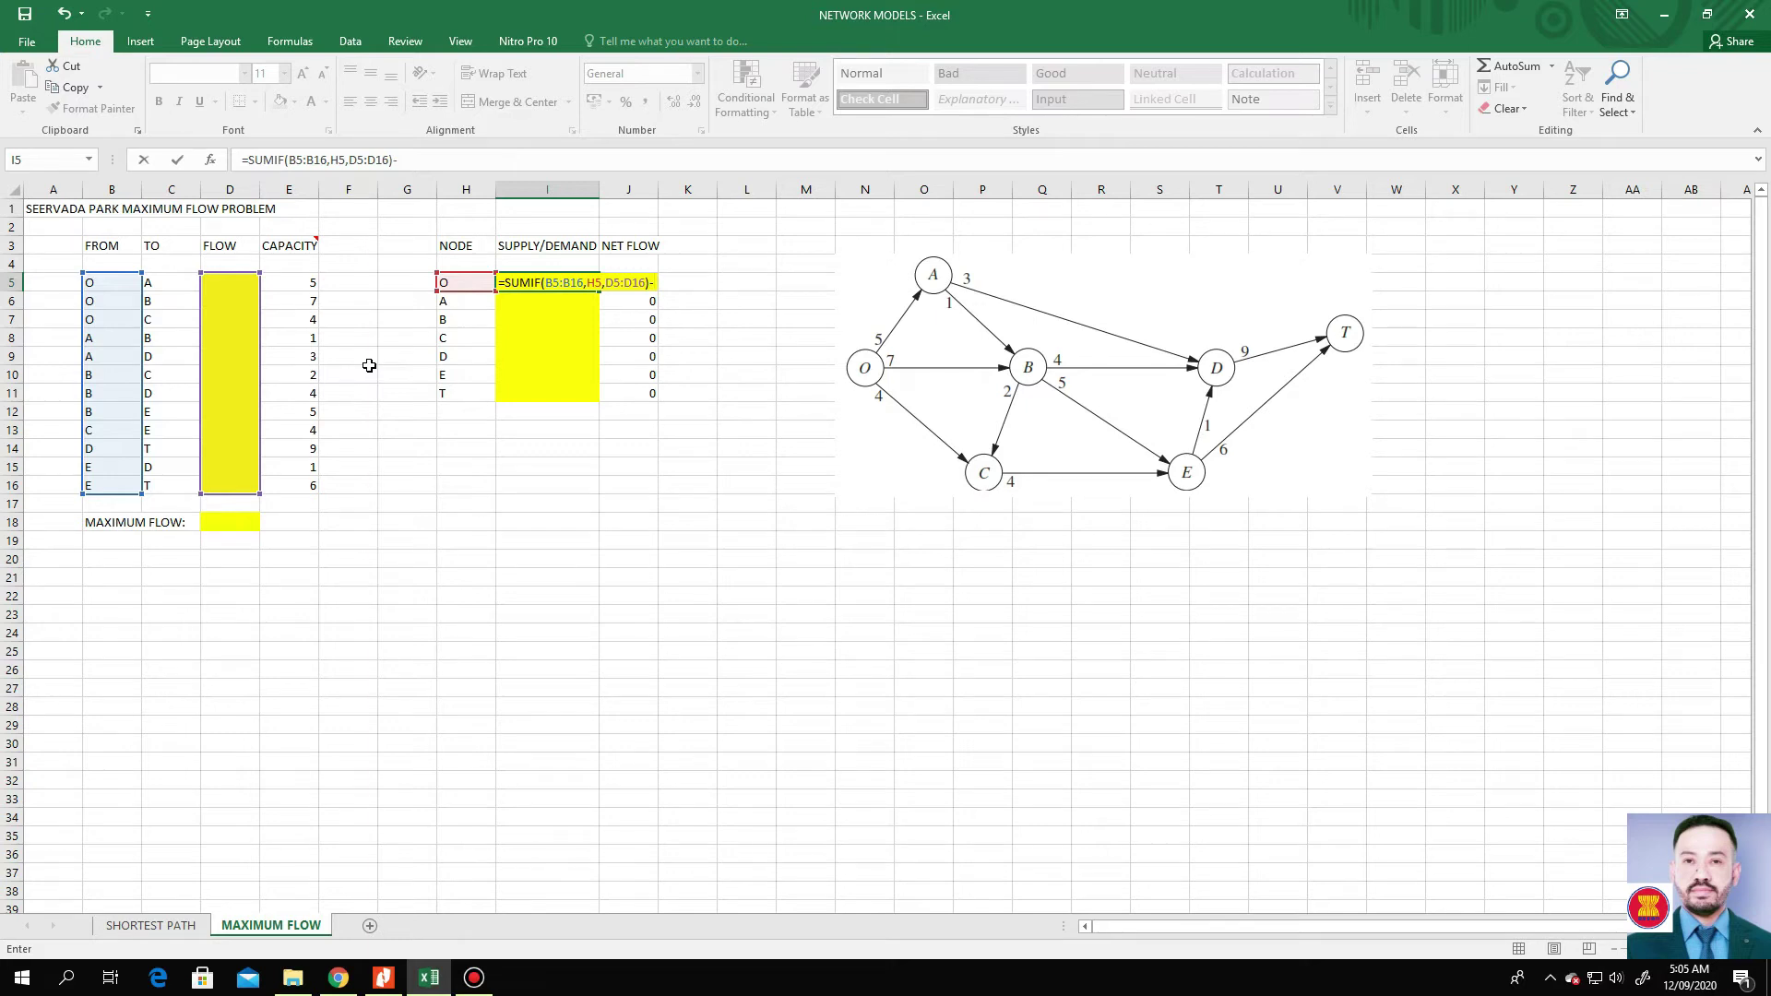
{"action": "type", "text": "SUM"}
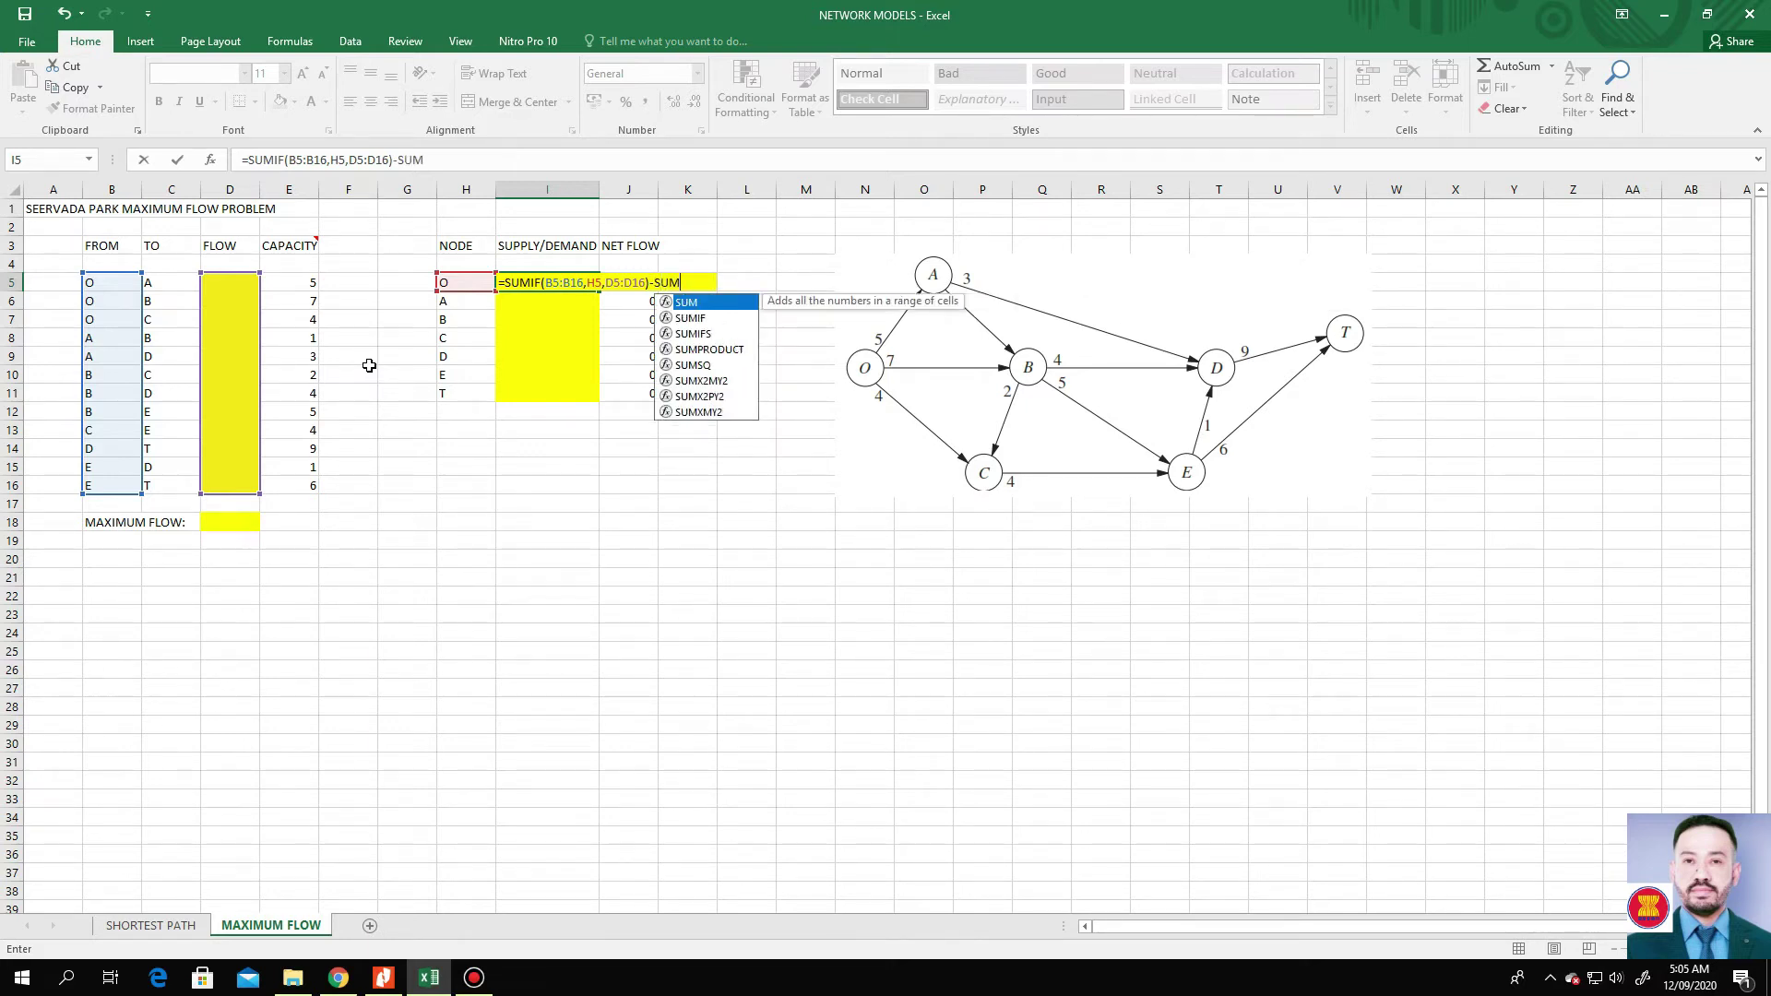
{"action": "type", "text": "IF"}
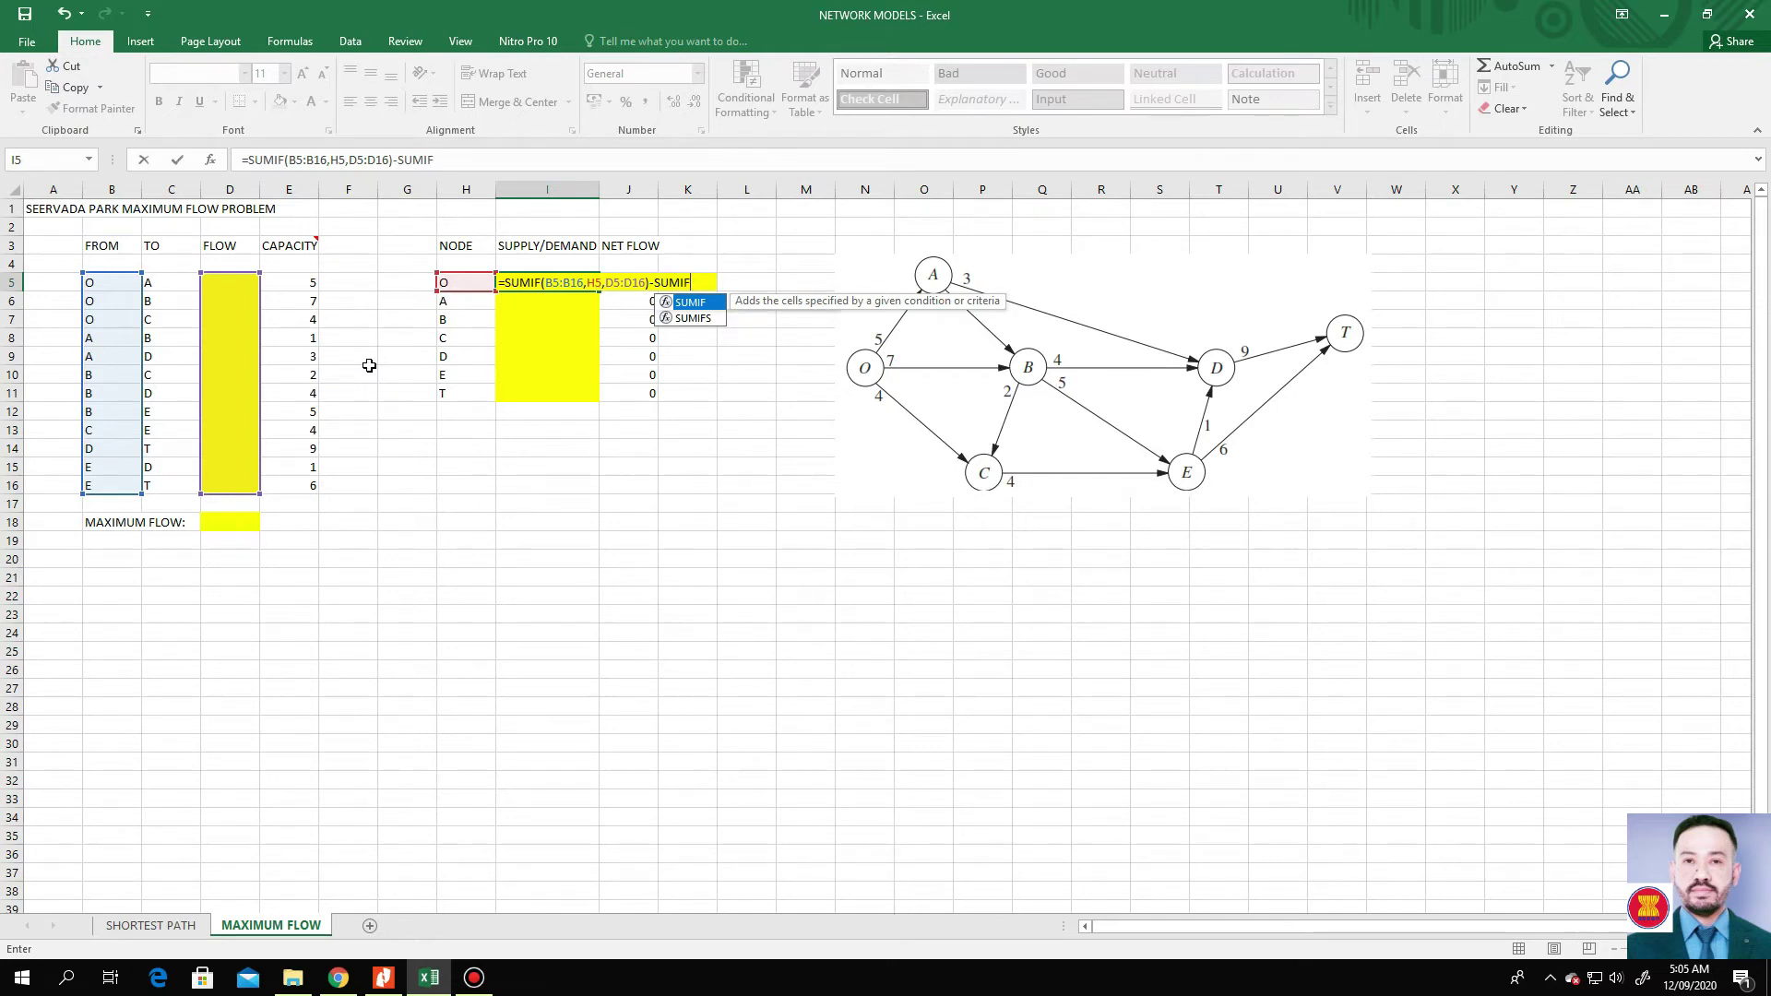
{"action": "type", "text": "("}
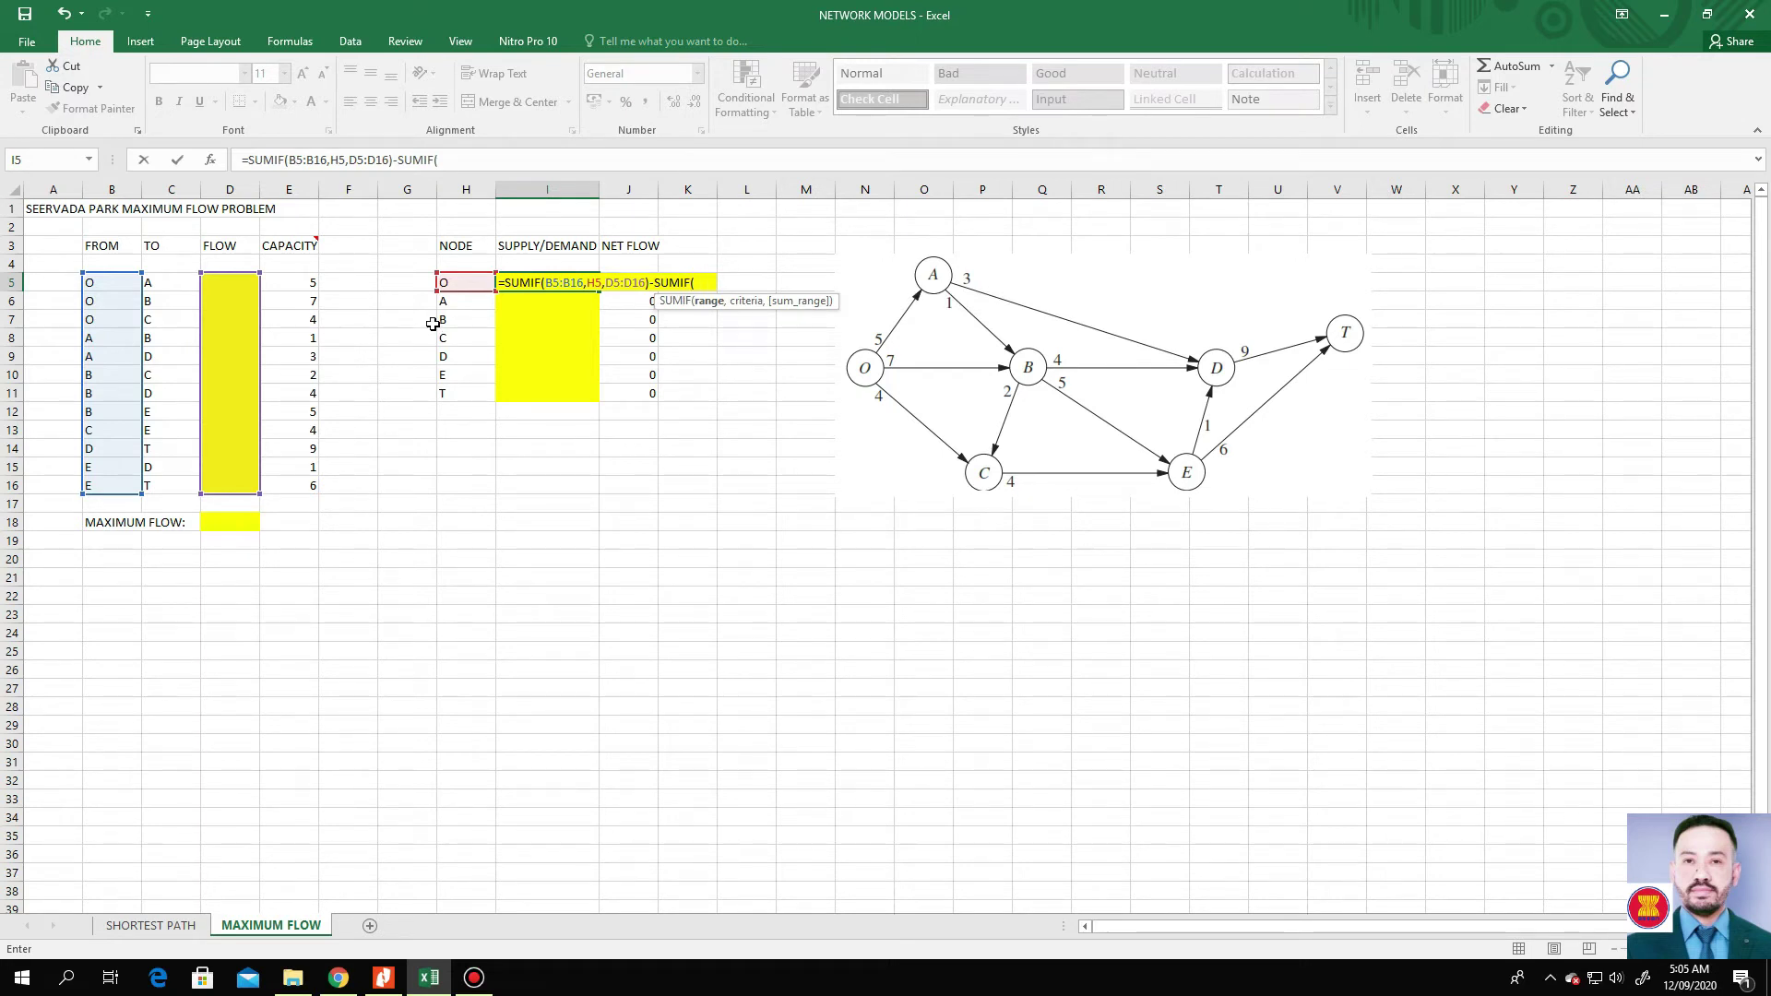
{"action": "left_click_drag", "start_coordinate": [190, 284], "coordinate": [191, 483]}
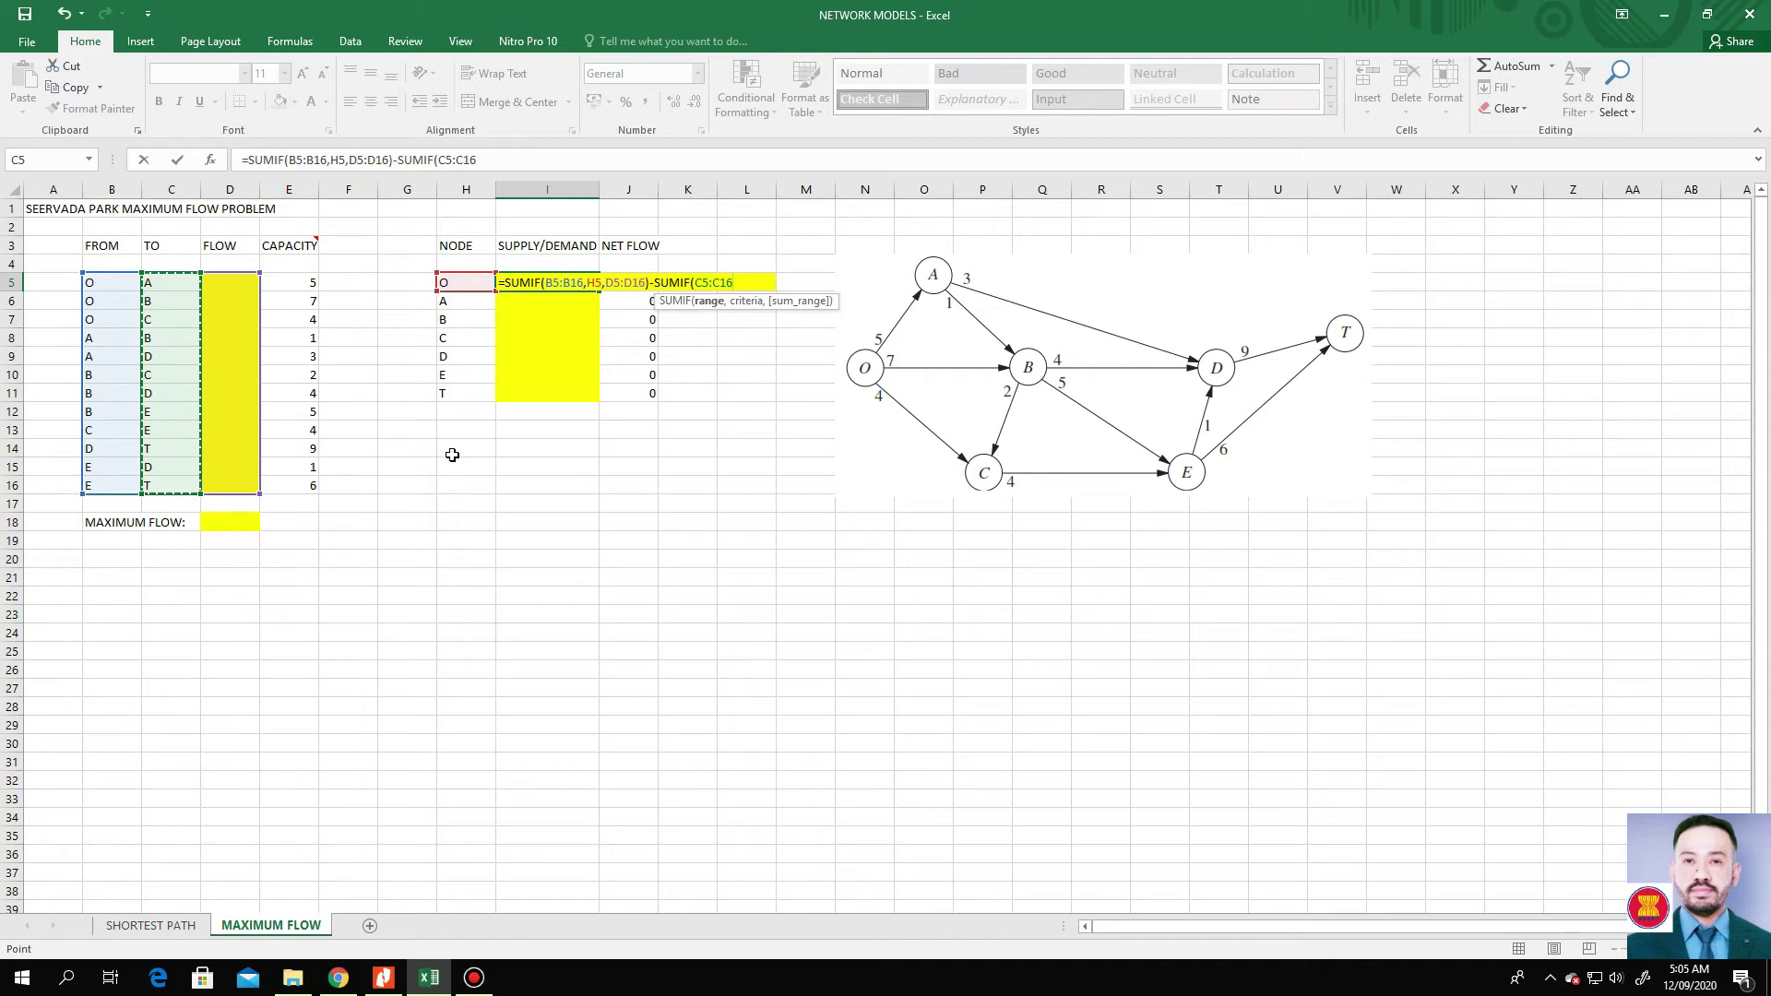
{"action": "type", "text": ","}
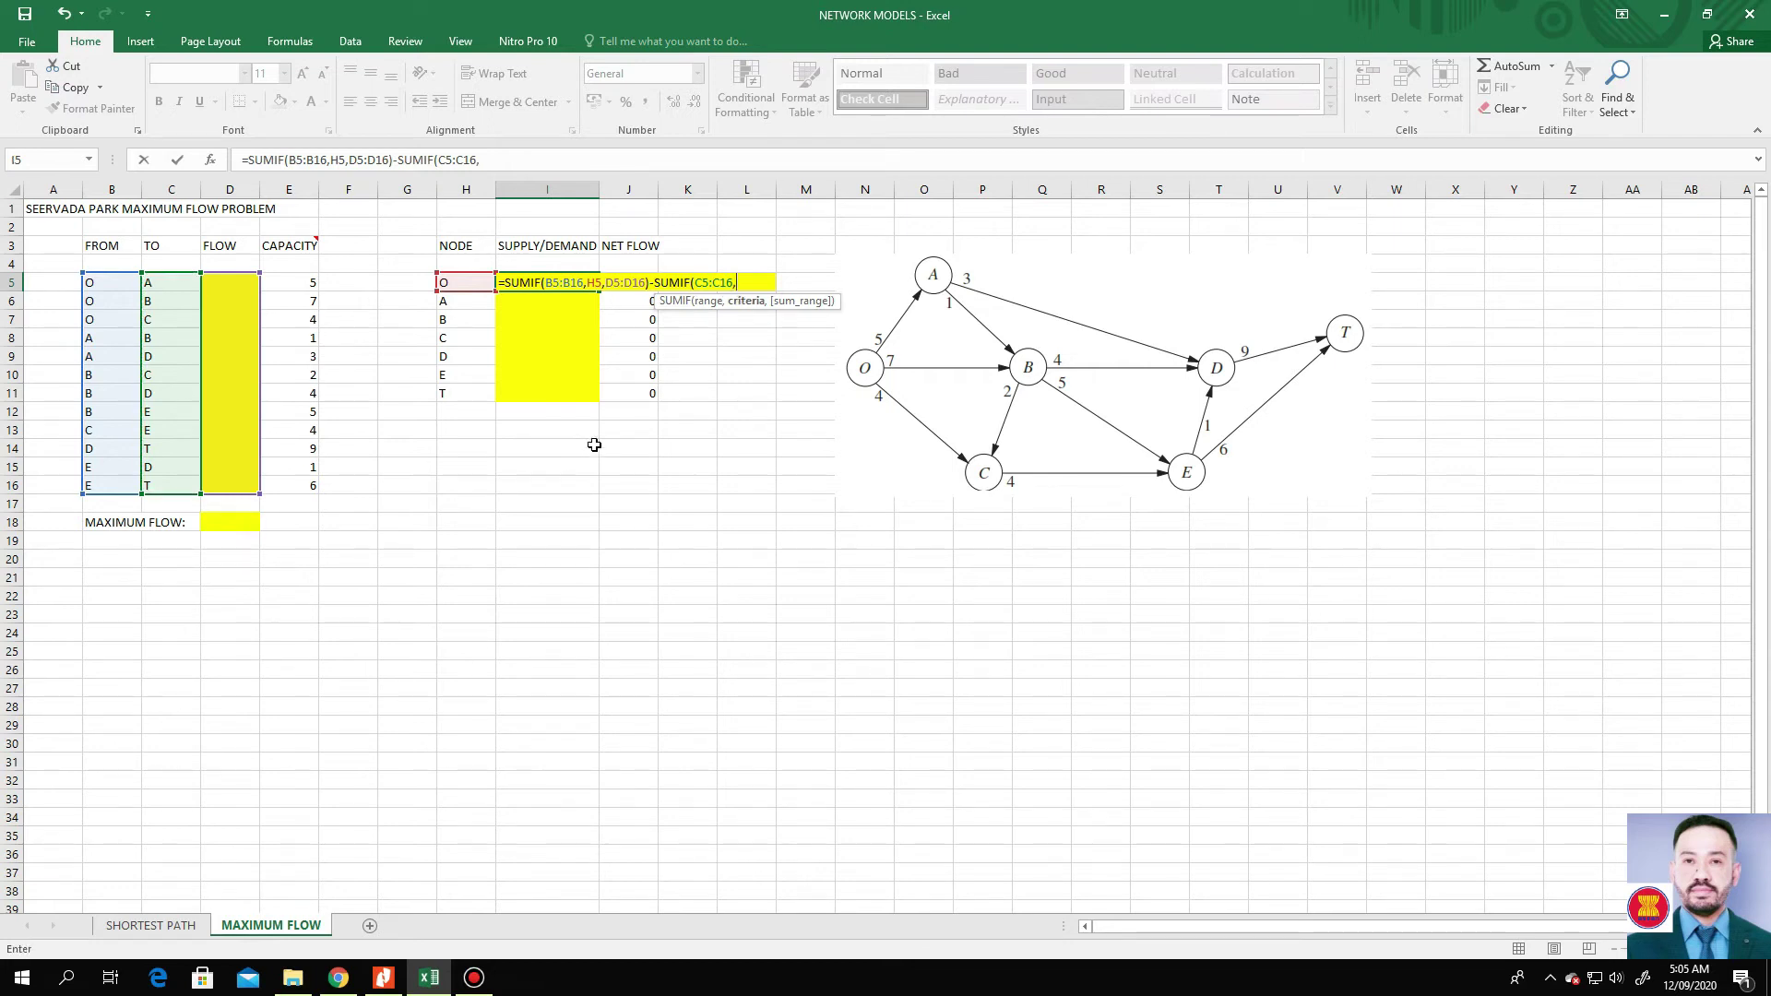
{"action": "left_click", "coordinate": [458, 282]}
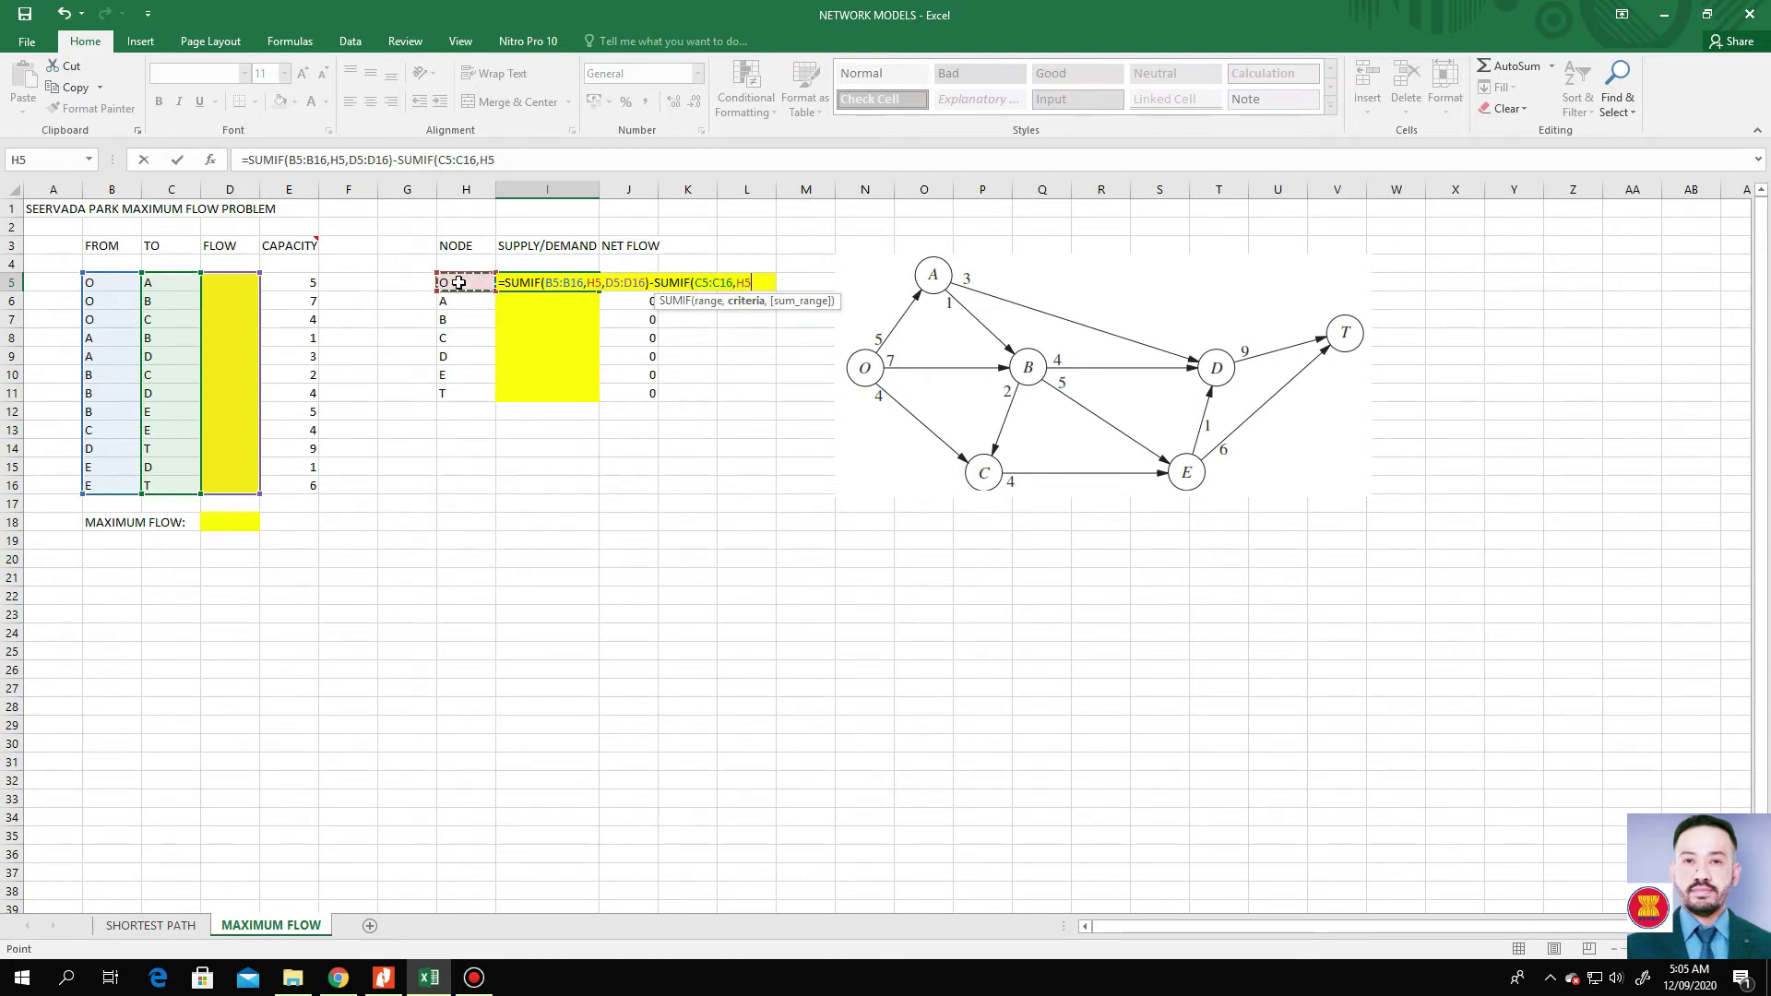
{"action": "type", "text": ","}
{"action": "left_click_drag", "start_coordinate": [246, 282], "coordinate": [244, 484]}
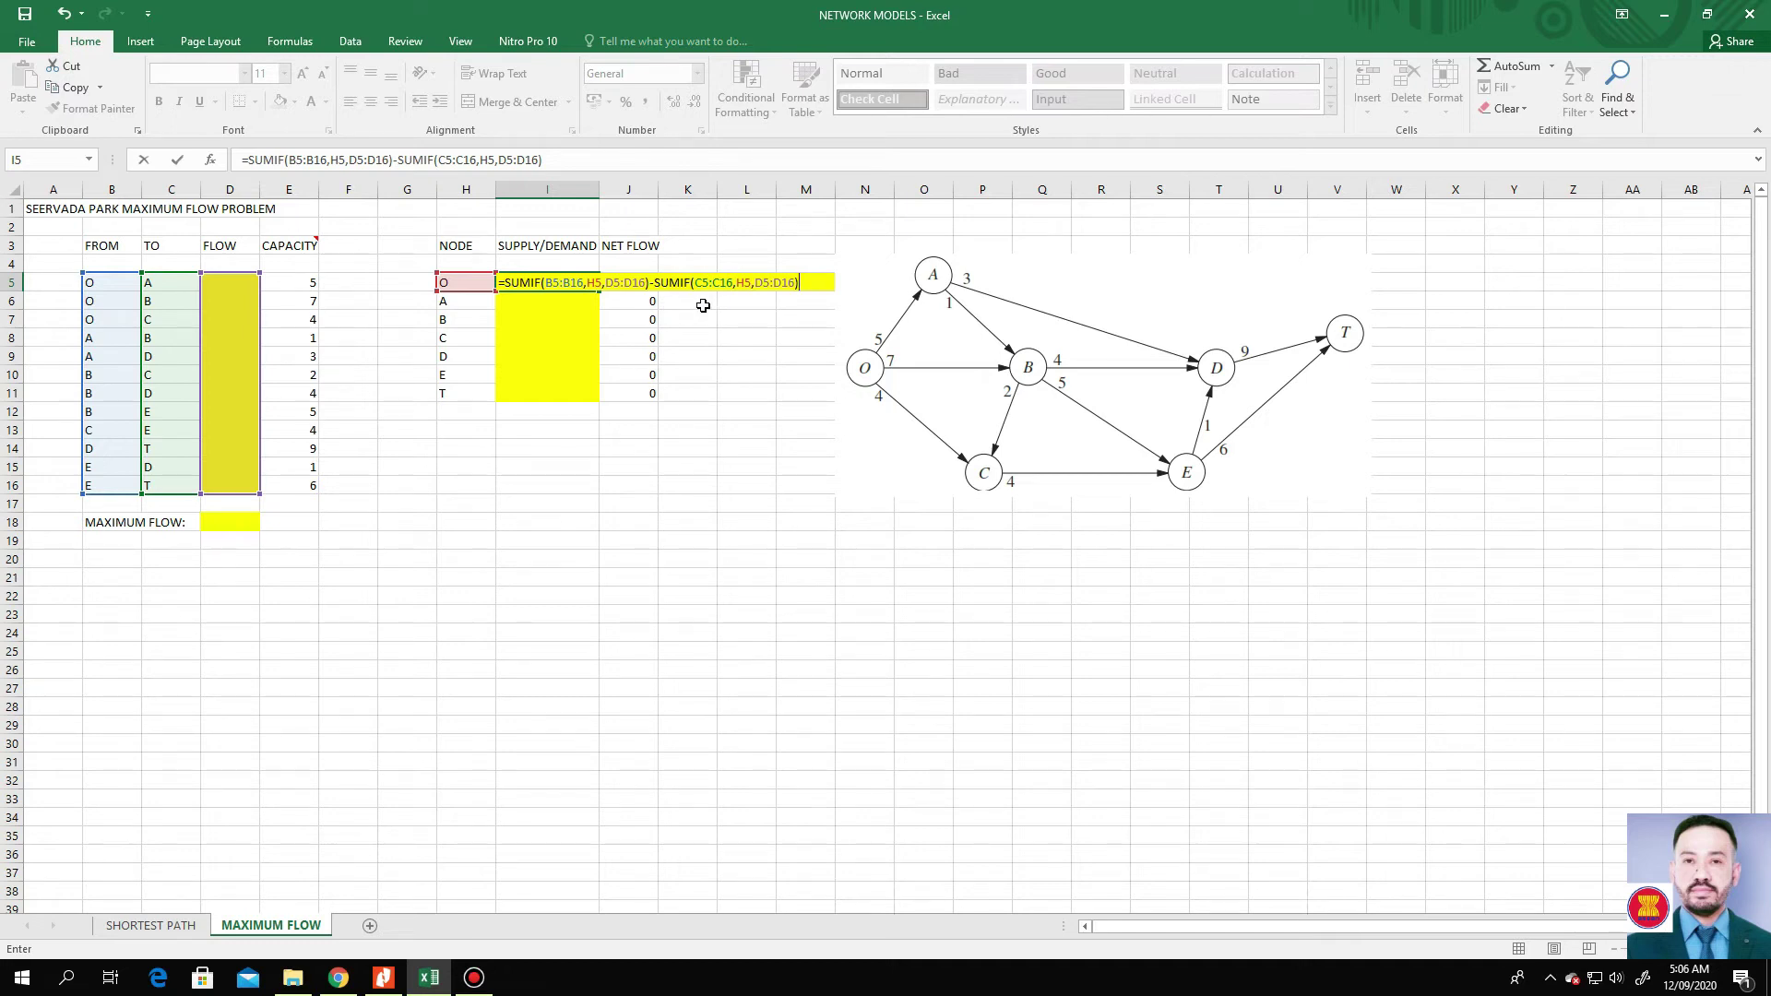
Anchor I5's SUMIF ranges with $ rows: B$5:B$16, C$5:C$16 and D$5:D$16.
{"action": "left_click", "coordinate": [296, 159]}
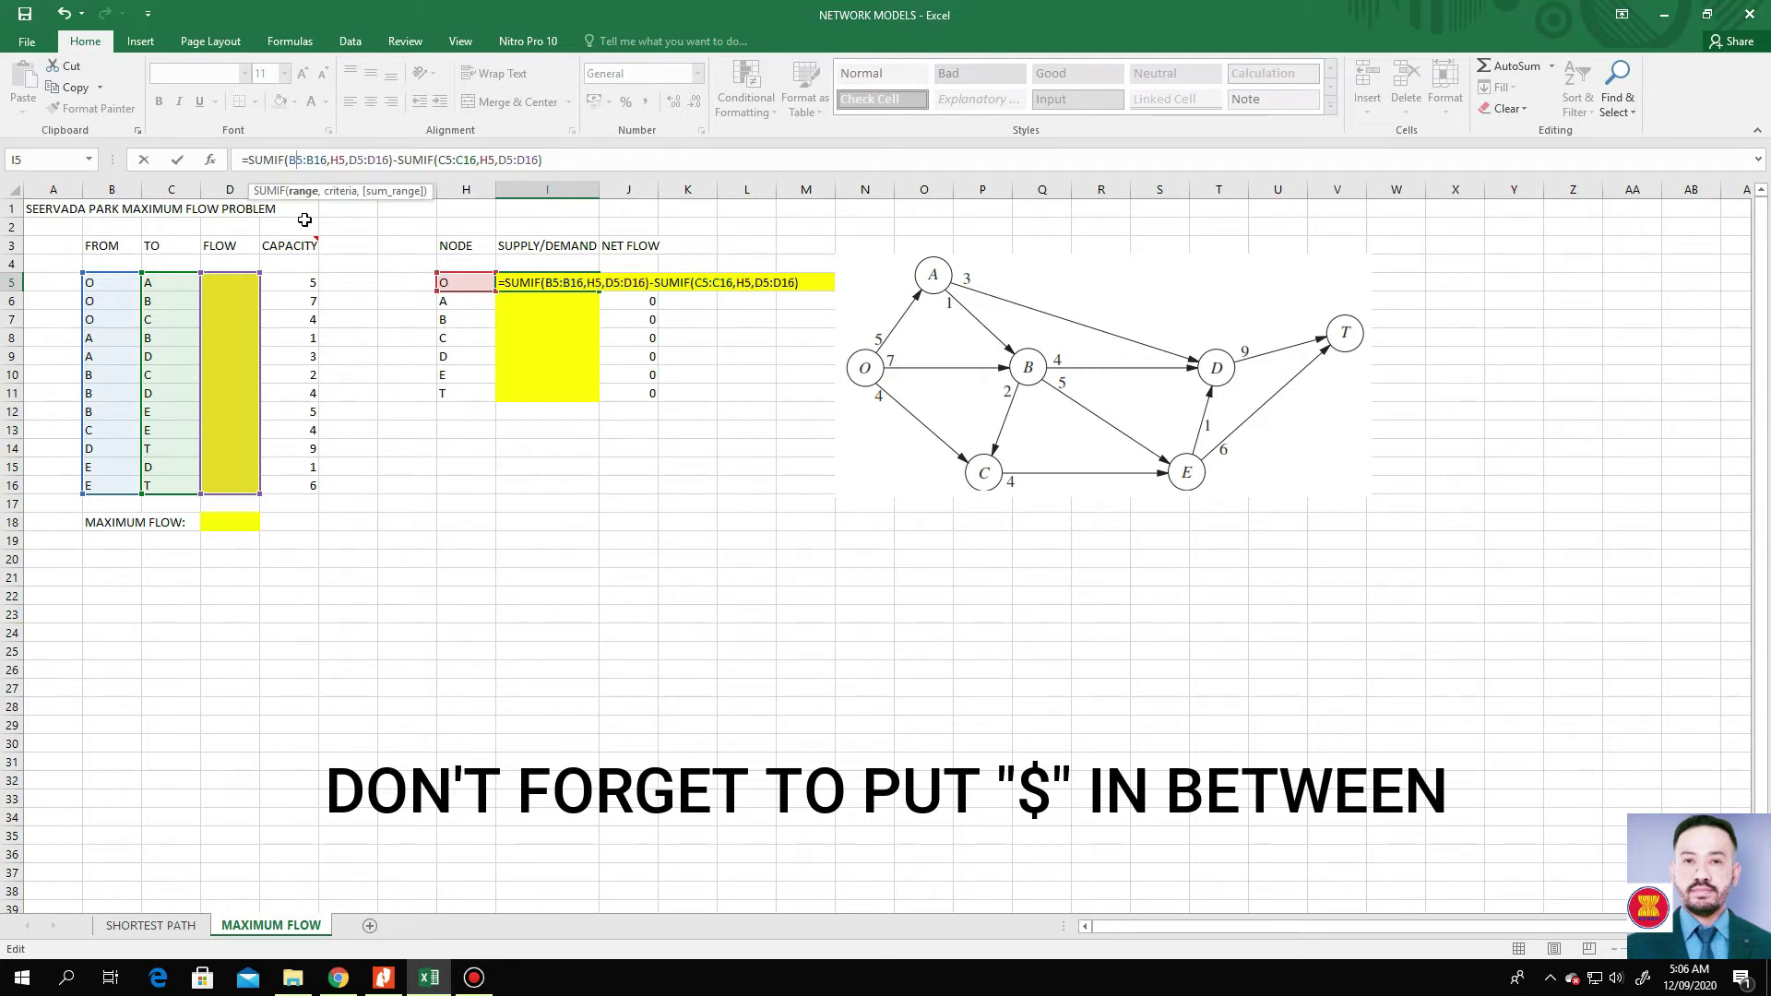
{"action": "type", "text": "$5:B"}
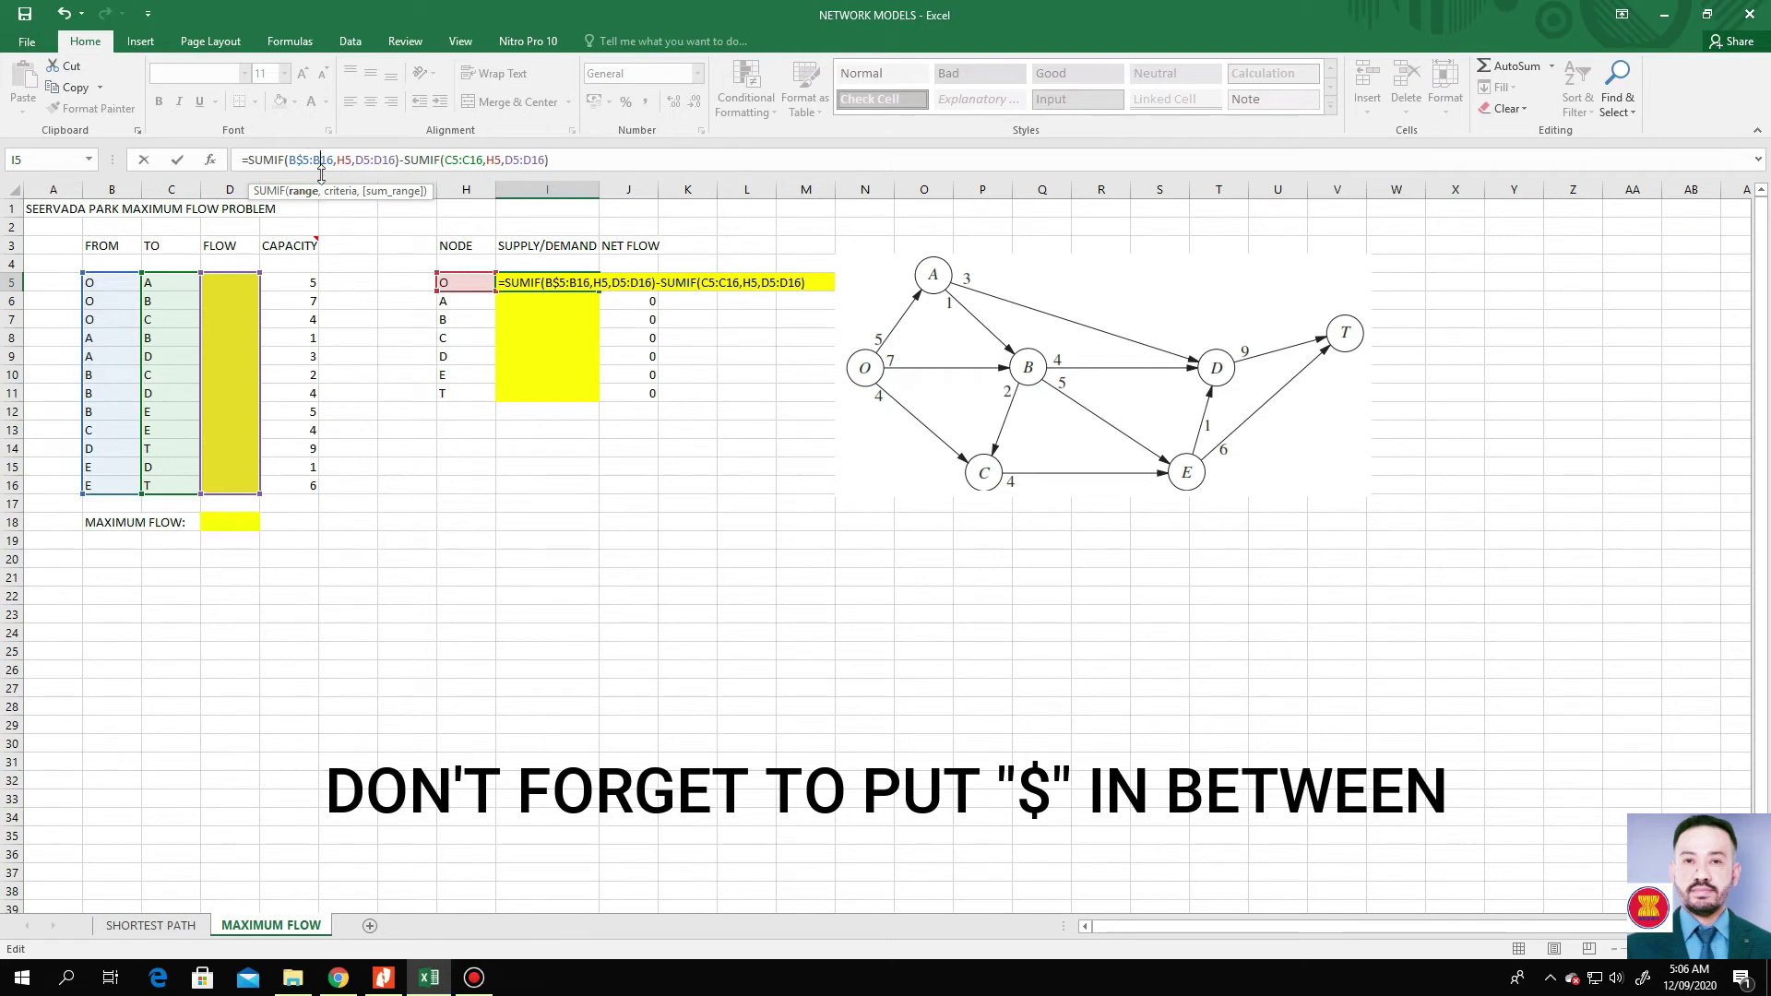
{"action": "type", "text": "$"}
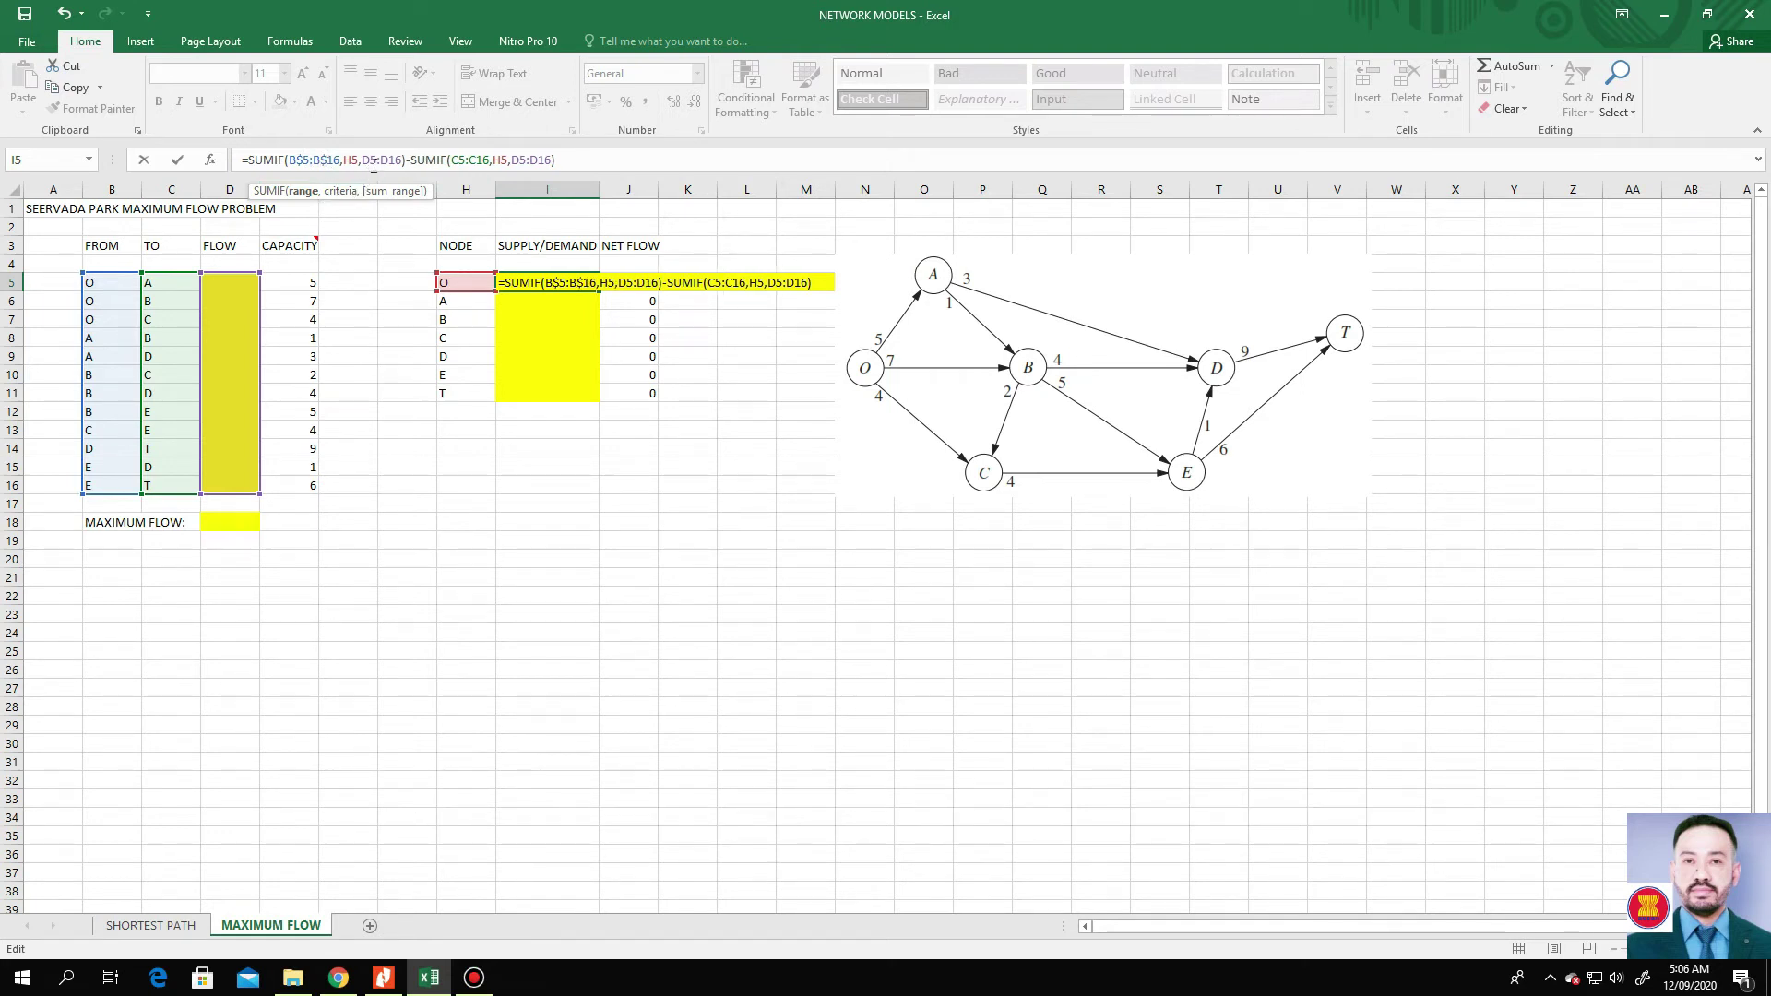
{"action": "left_click", "coordinate": [369, 160]}
{"action": "type", "text": "$5:B"}
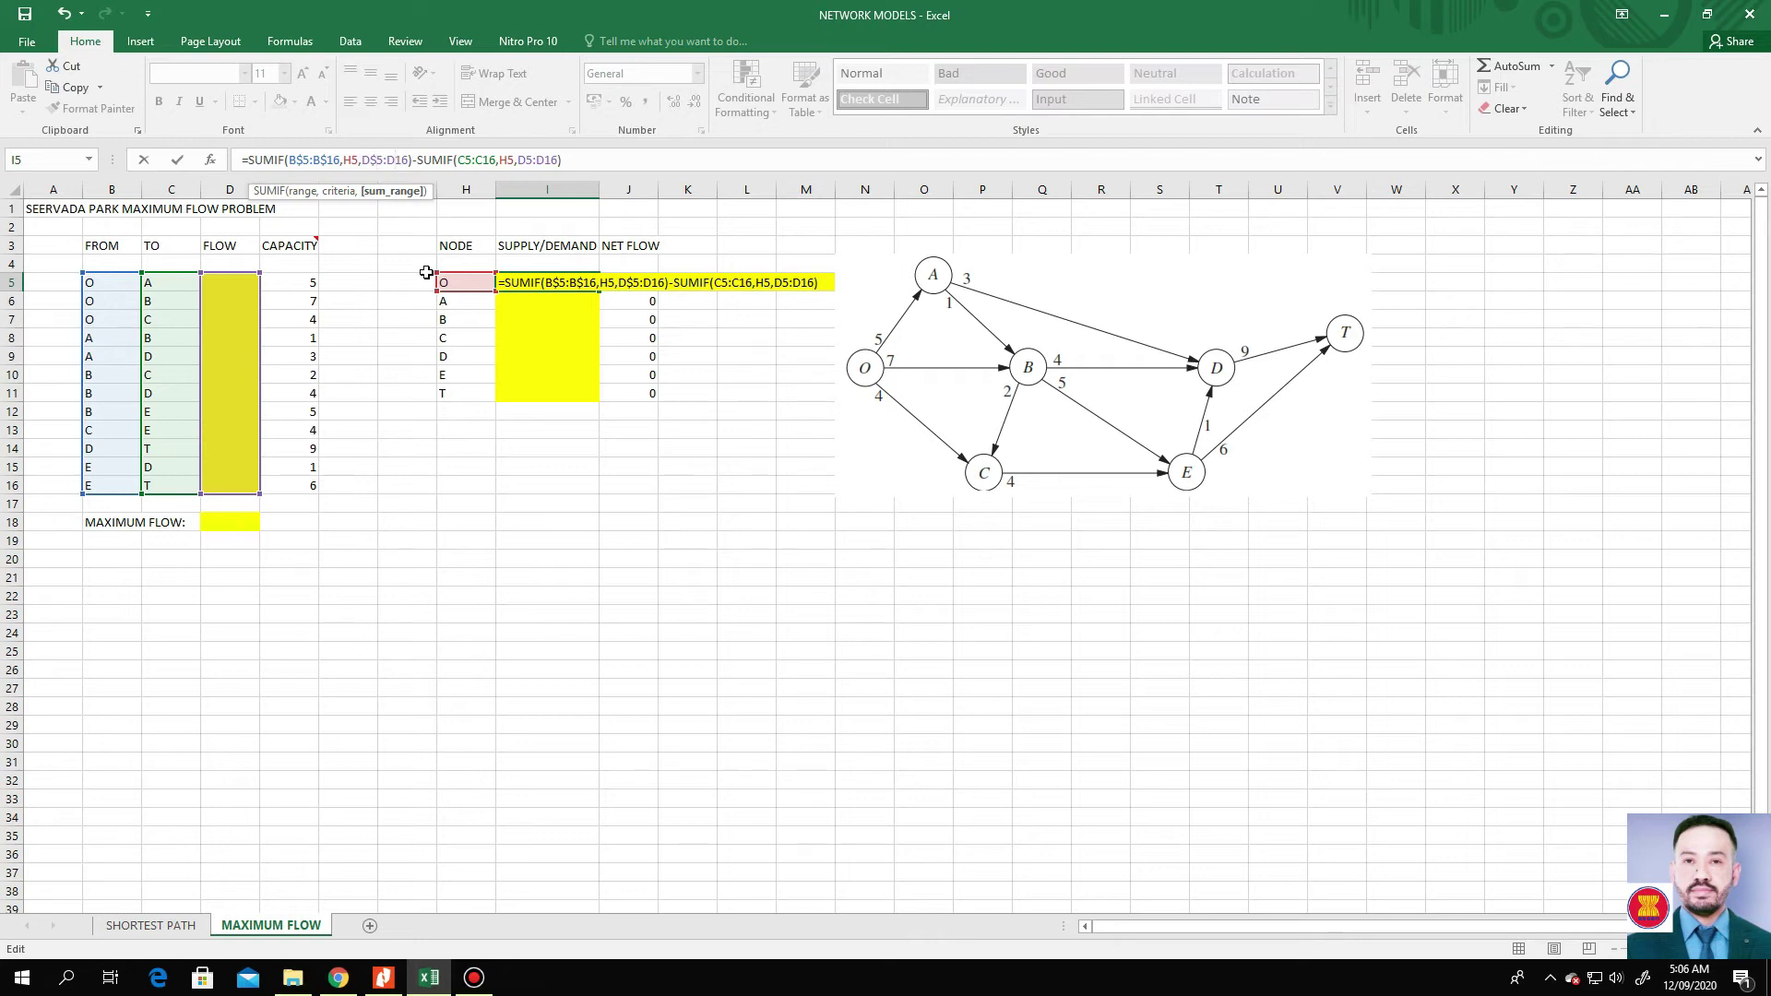
{"action": "type", "text": "$"}
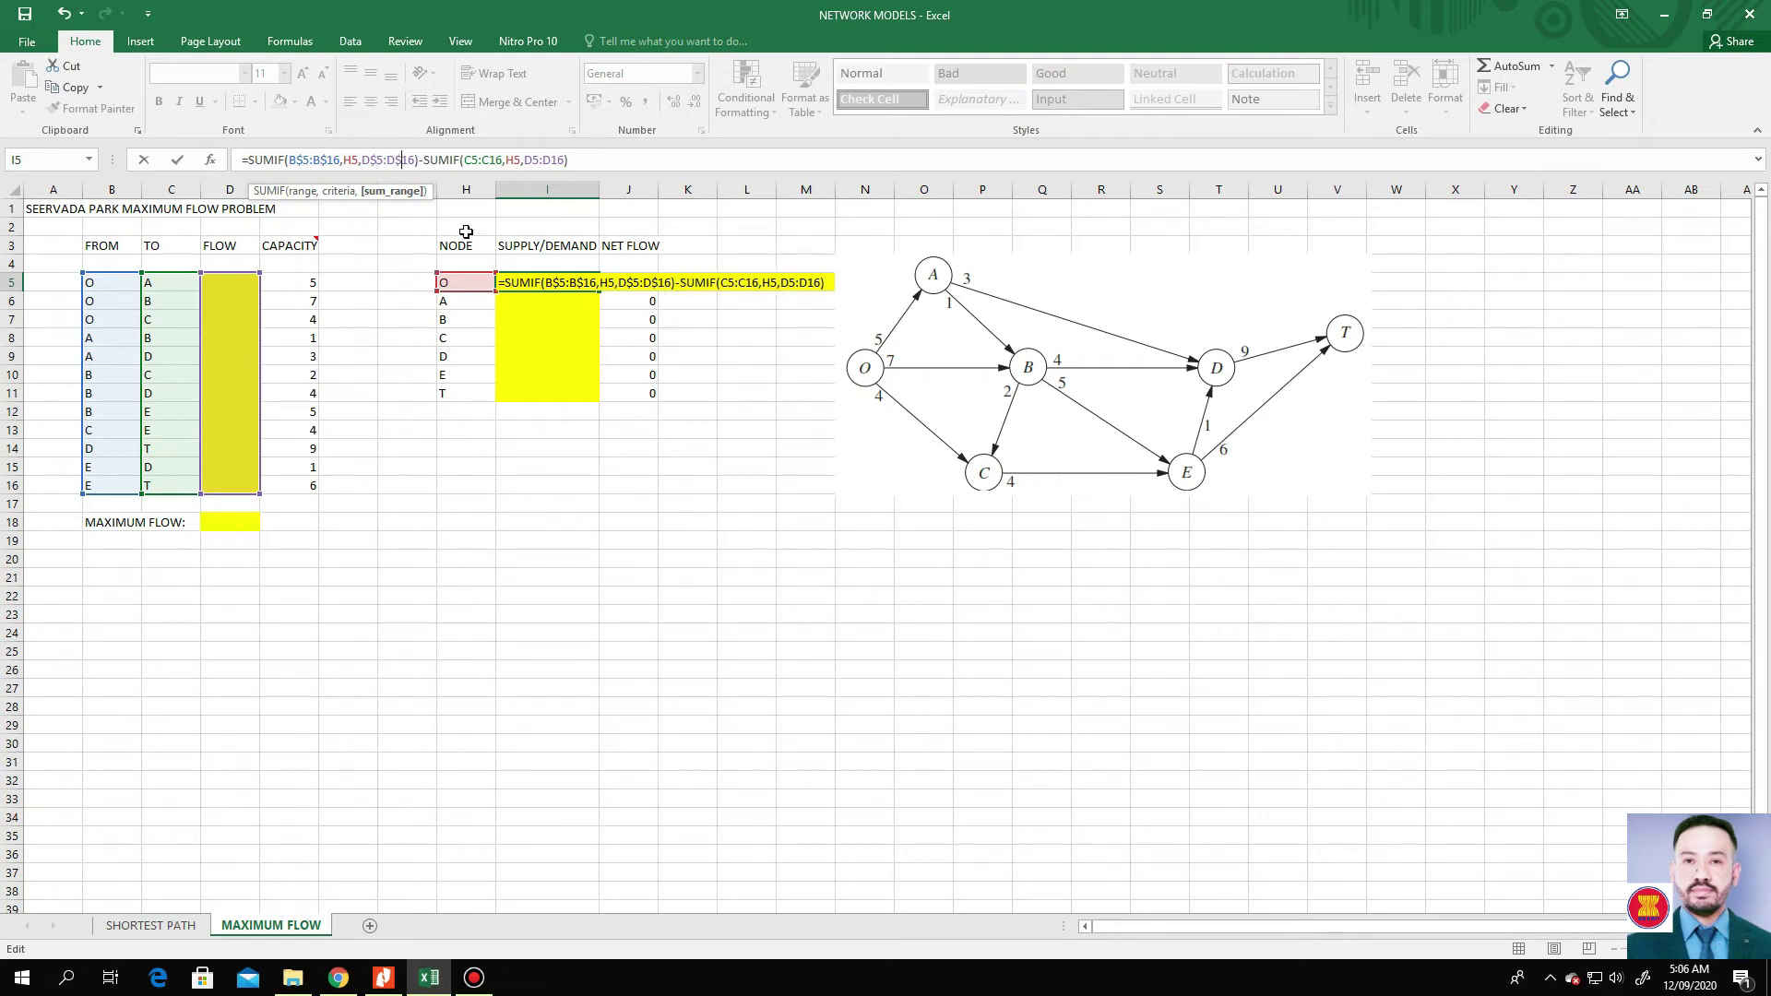
{"action": "left_click", "coordinate": [473, 162]}
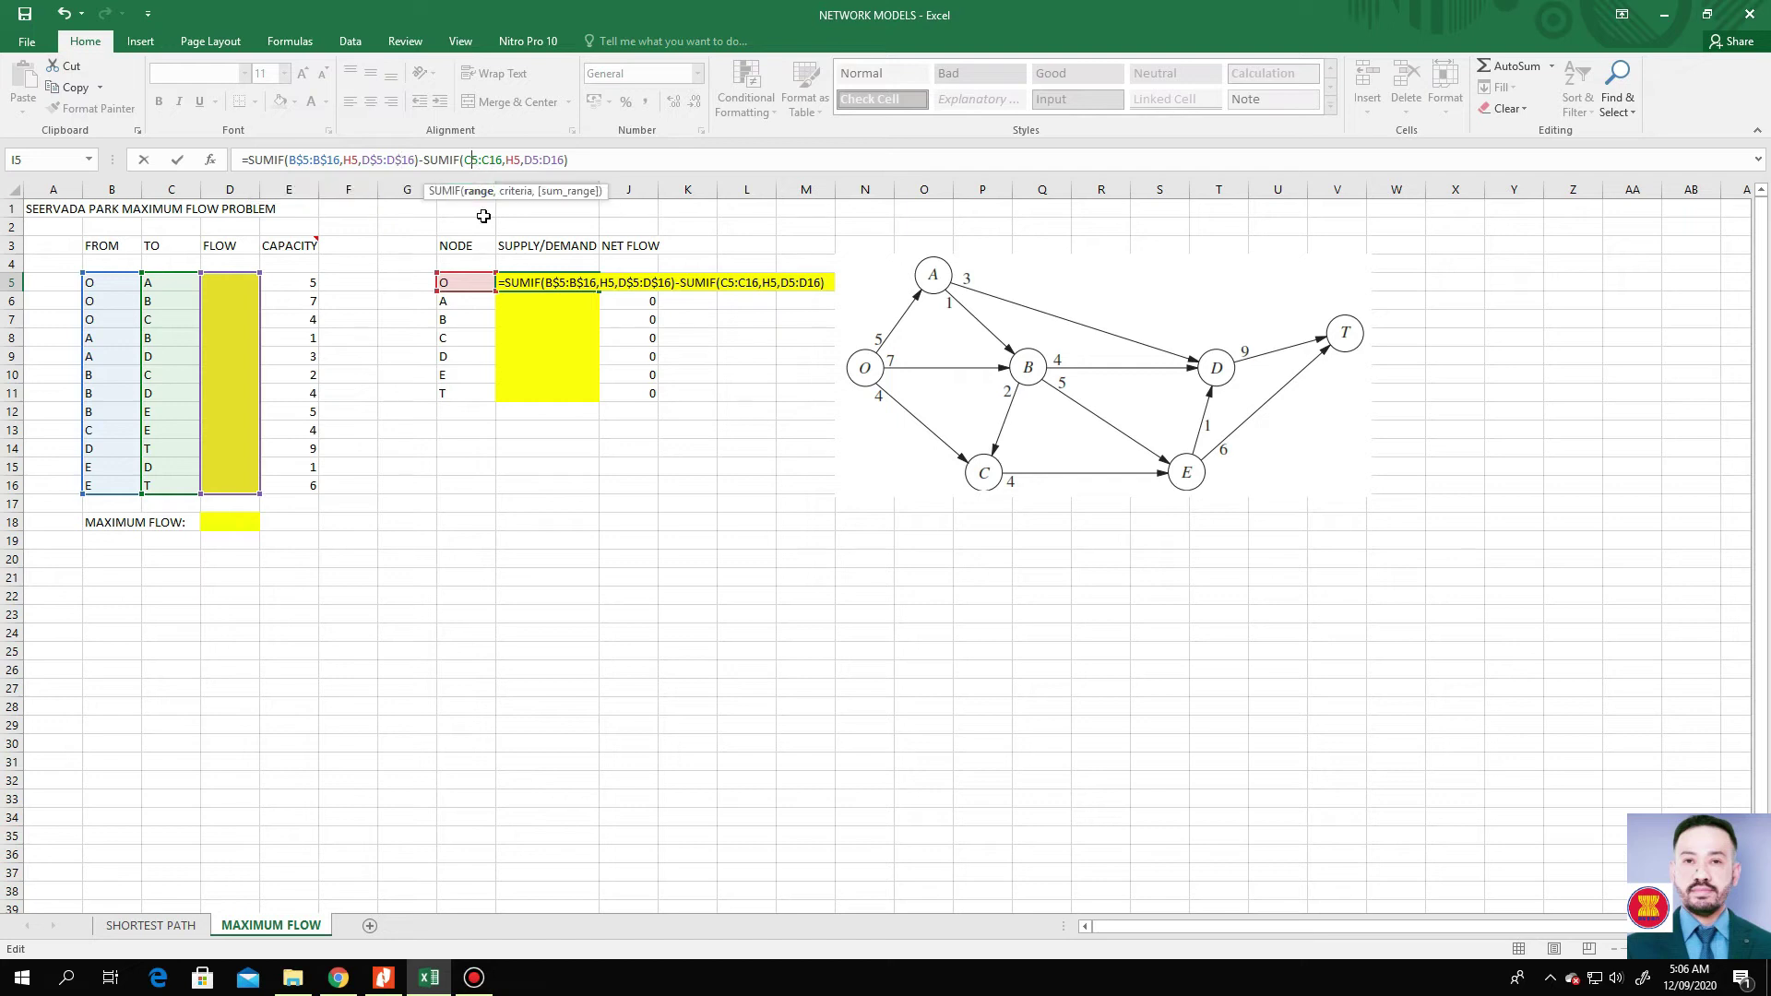
{"action": "type", "text": "$5:B"}
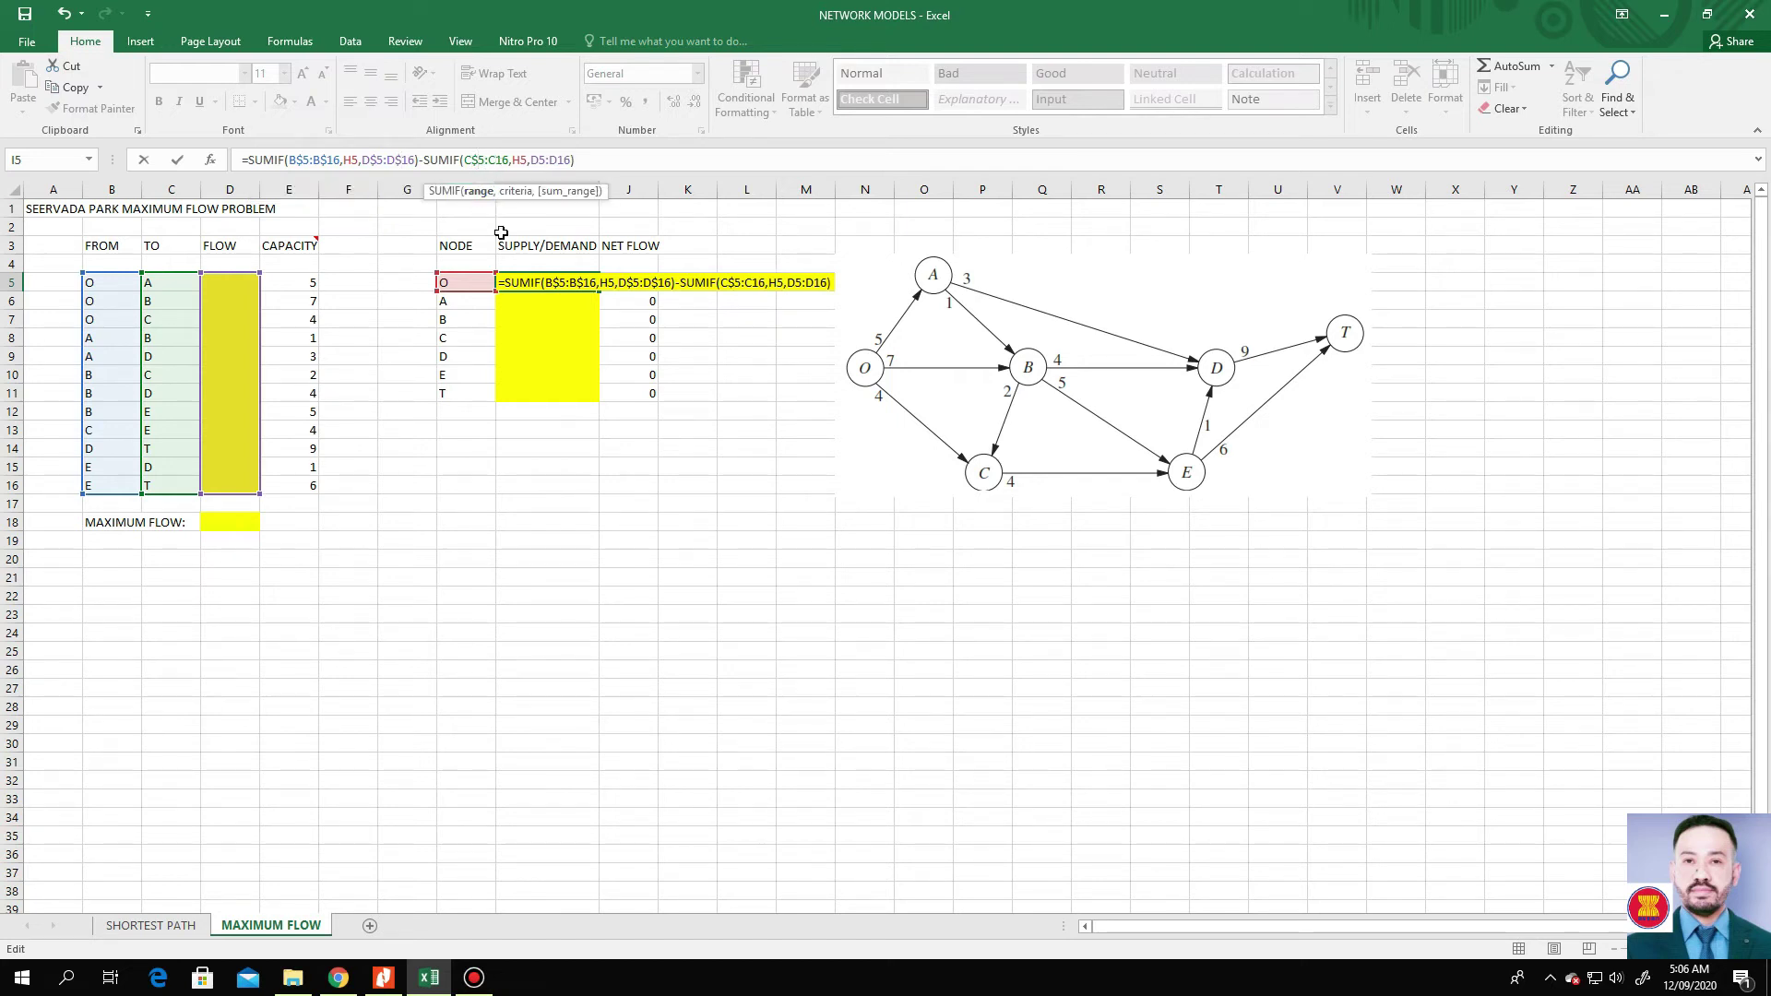
{"action": "type", "text": "$"}
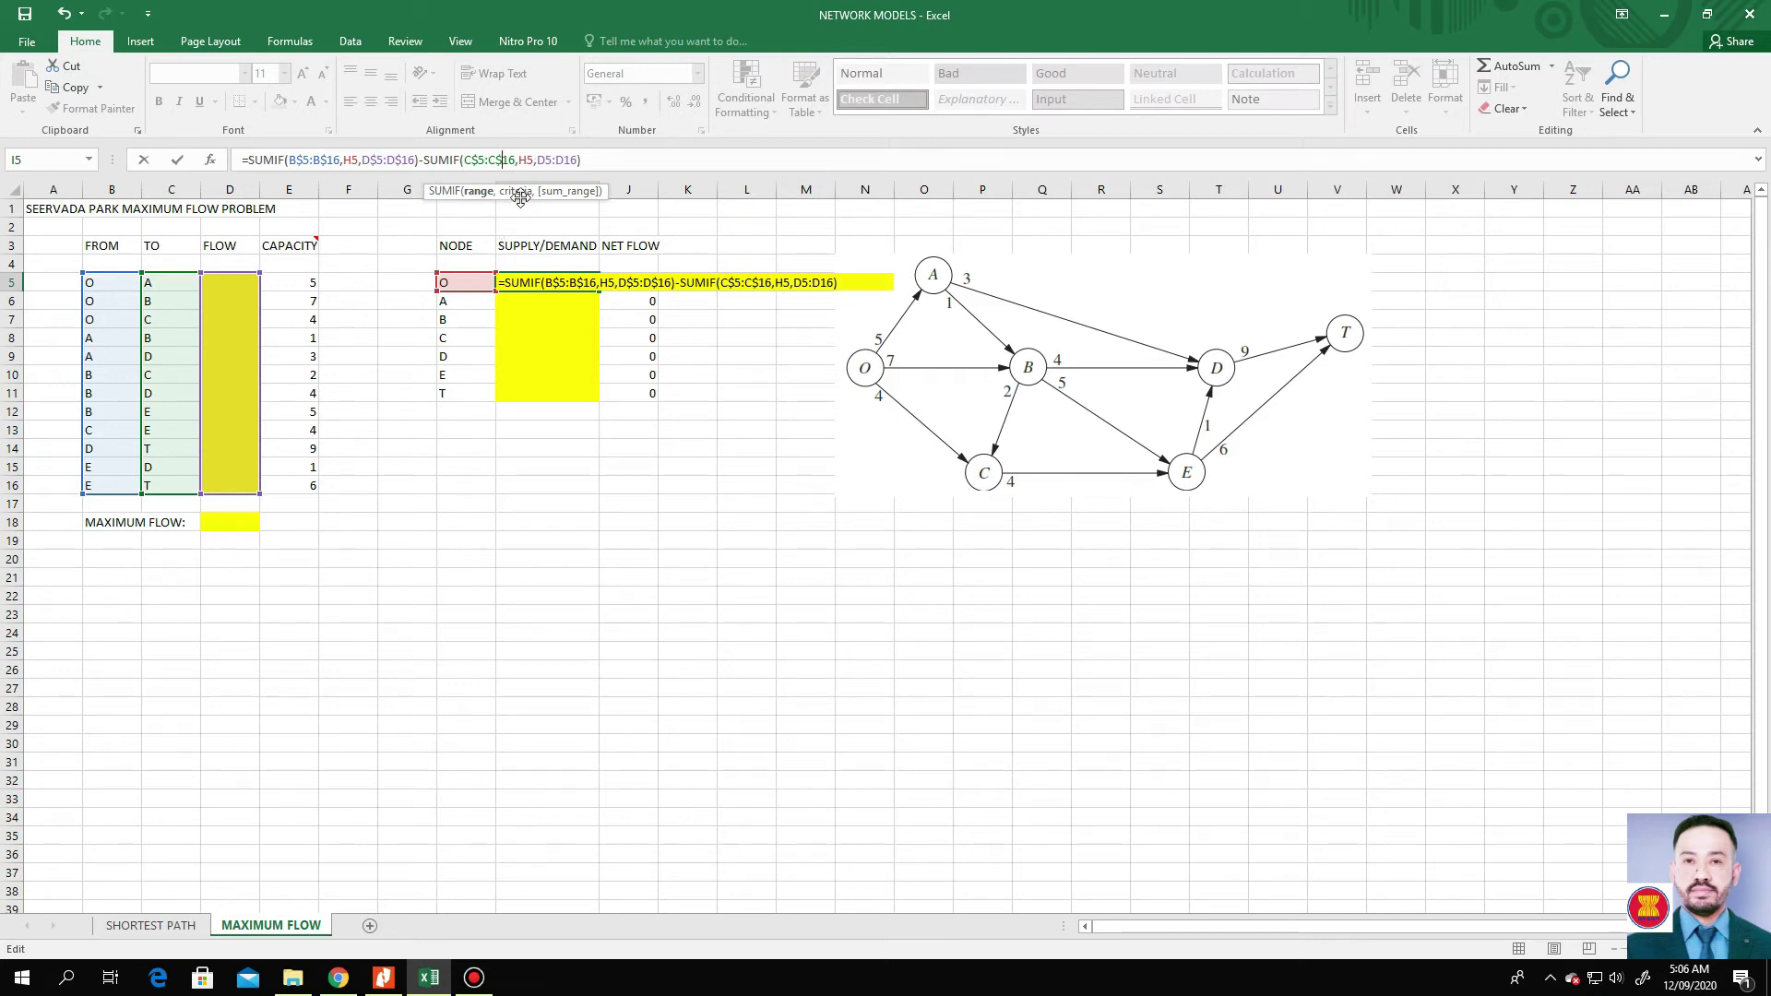
{"action": "left_click", "coordinate": [546, 160]}
{"action": "left_click", "coordinate": [565, 161]}
Finish the anchored I5 formula and fill it down to I11 for nodes O through T.
{"action": "type", "text": "$"}
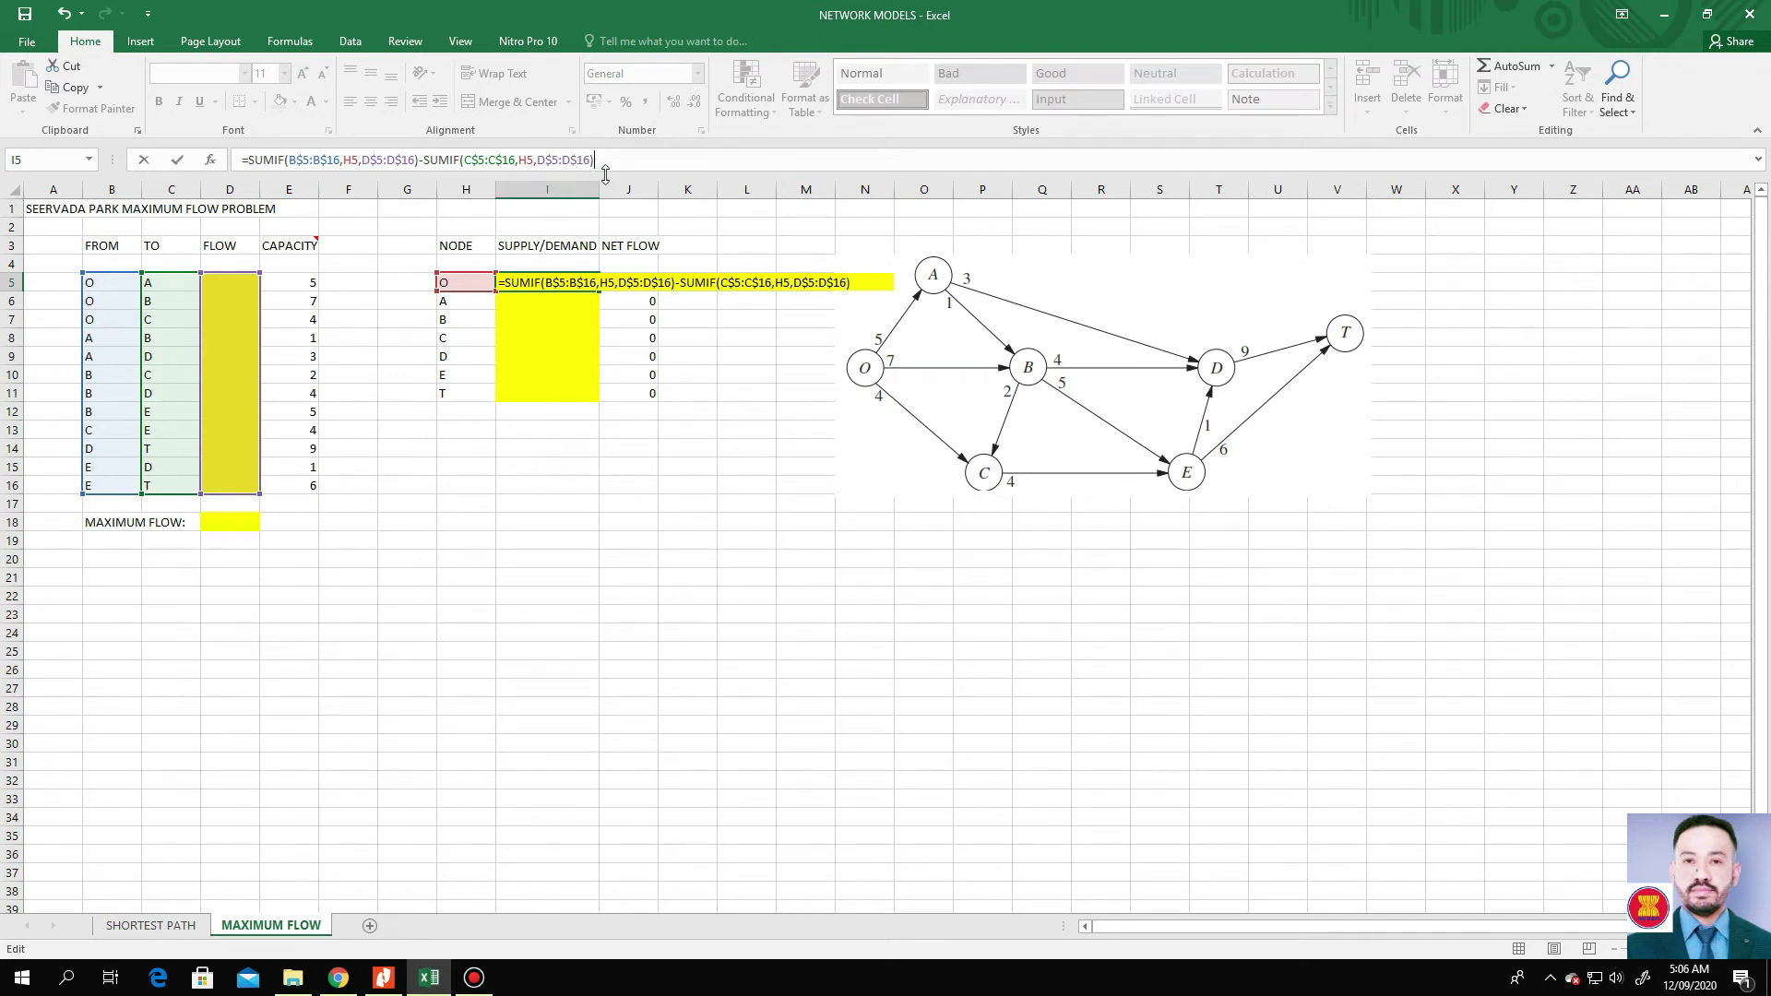
{"action": "key", "text": "Return"}
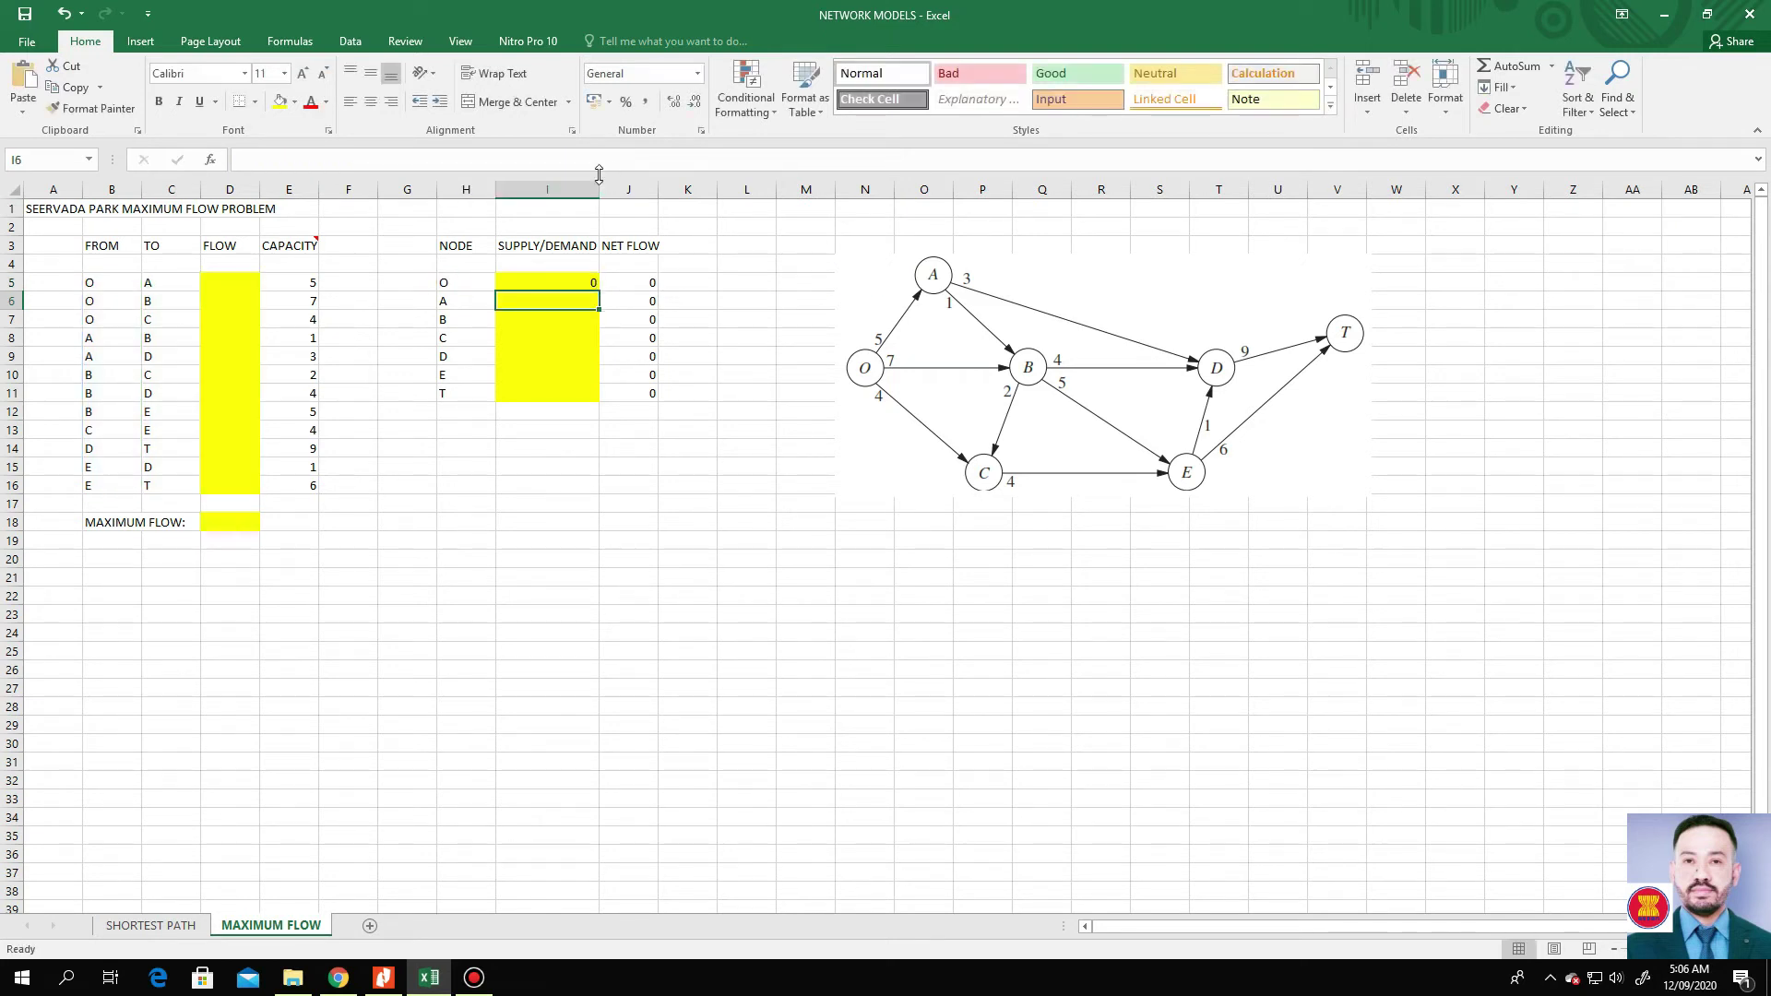
{"action": "left_click", "coordinate": [554, 280]}
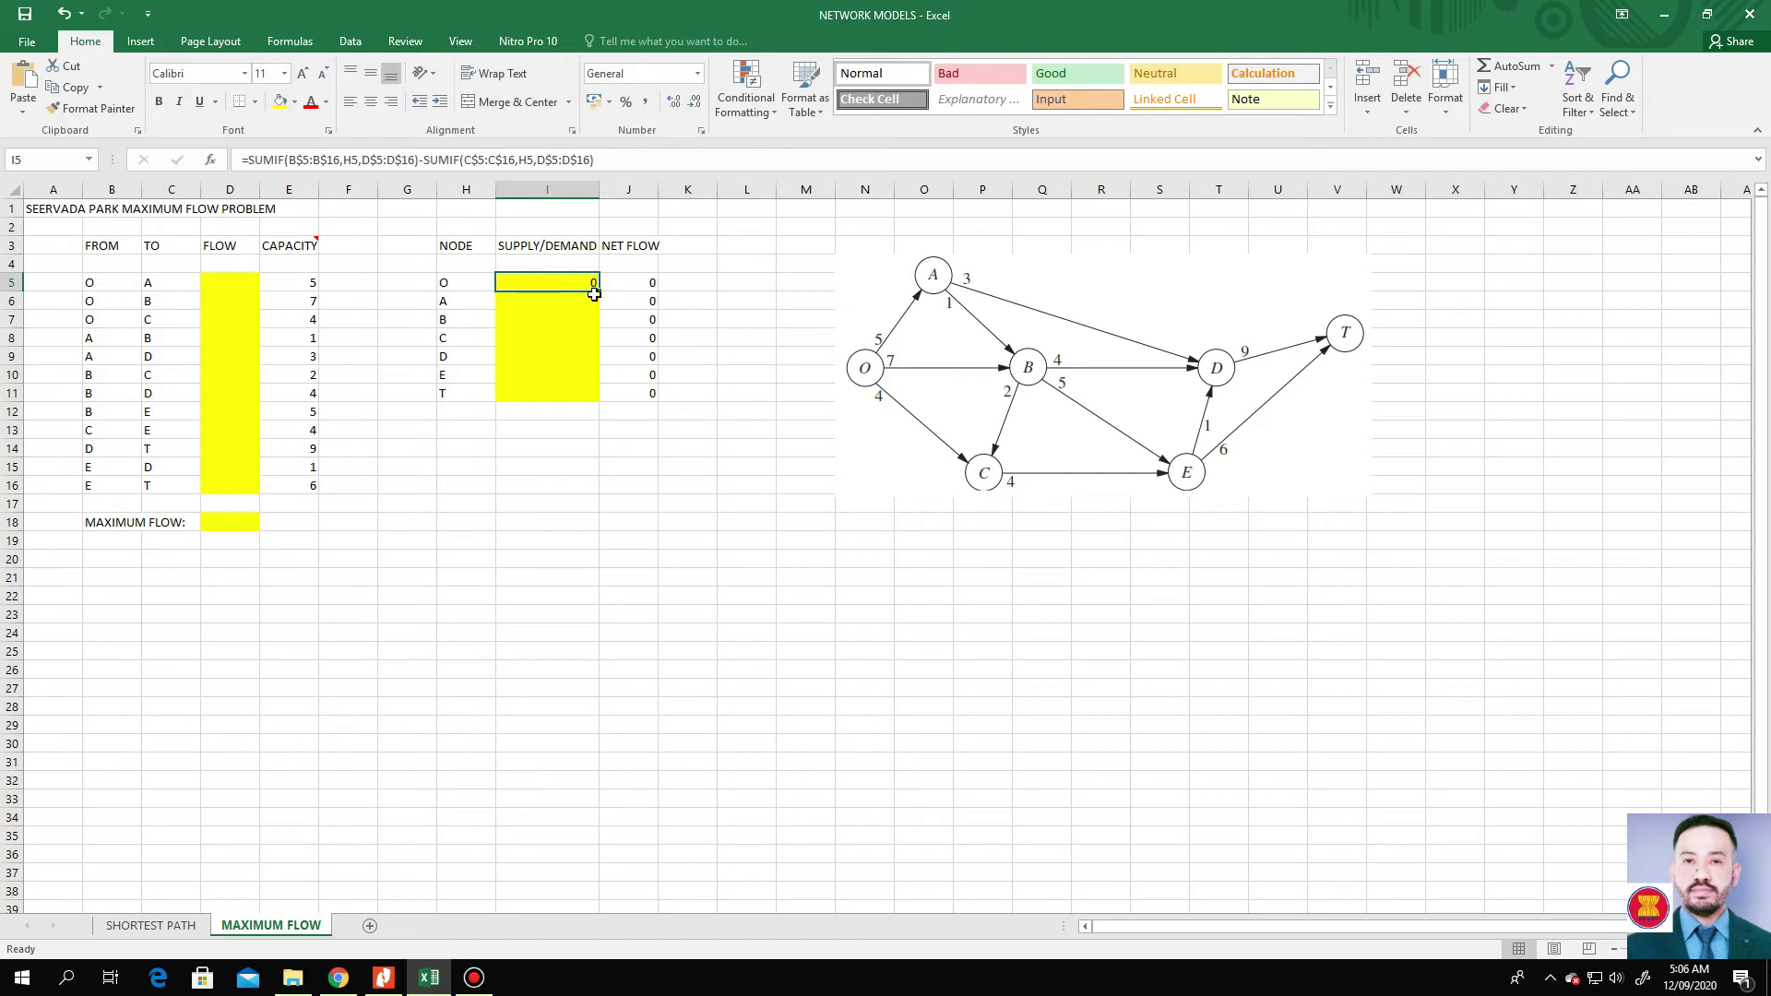
{"action": "left_click_drag", "start_coordinate": [598, 291], "coordinate": [599, 407]}
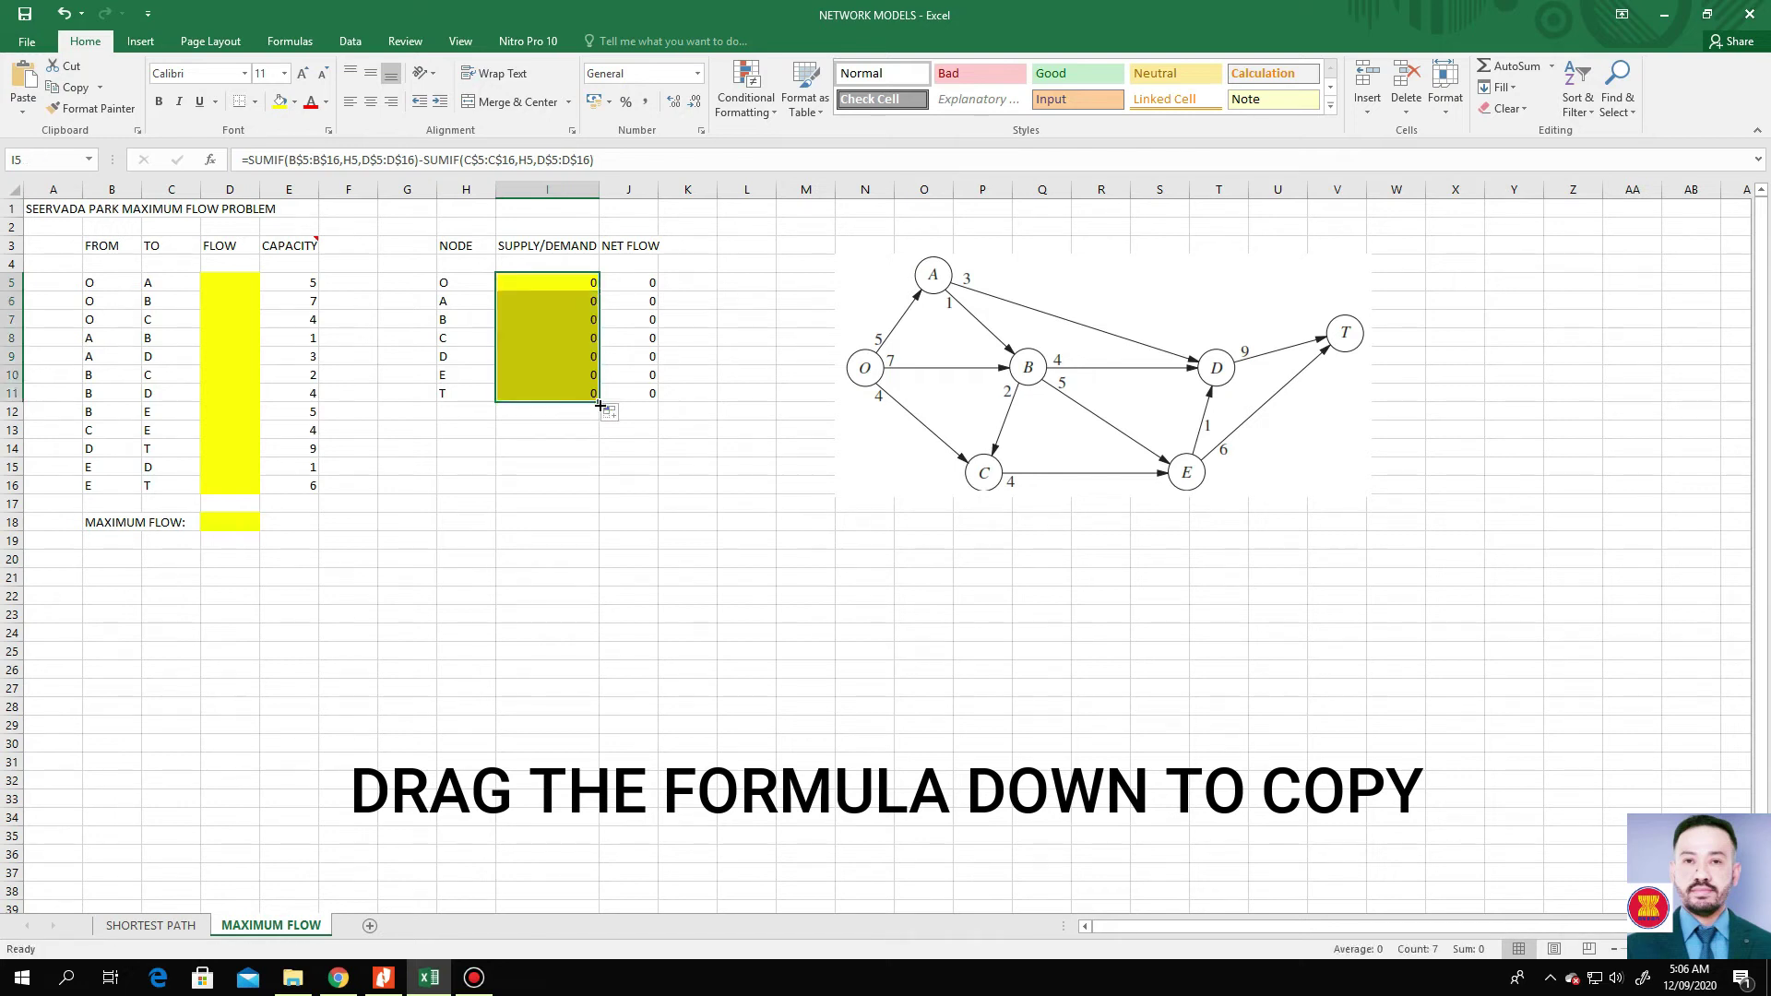
{"action": "left_click", "coordinate": [566, 285]}
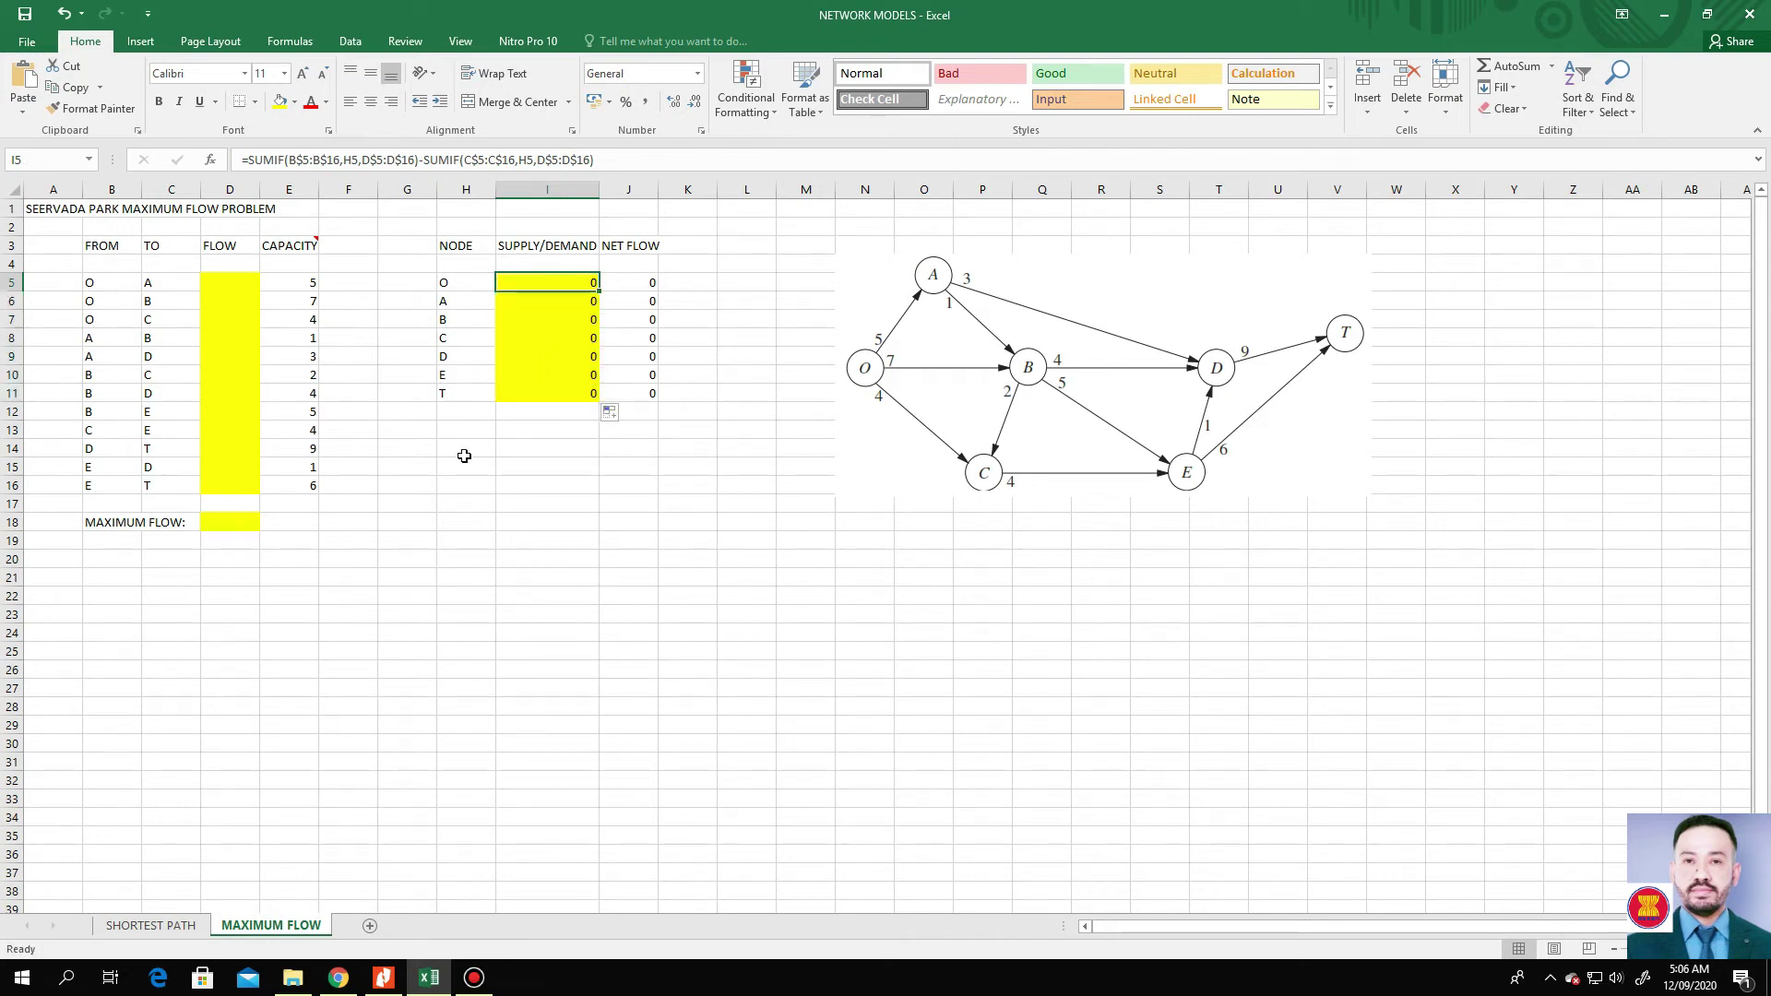
{"action": "key", "text": "Down"}
{"action": "key", "text": "Down"}
{"action": "key", "text": "Down"}
{"action": "key", "text": "Down"}
{"action": "key", "text": "Down"}
{"action": "key", "text": "Down"}
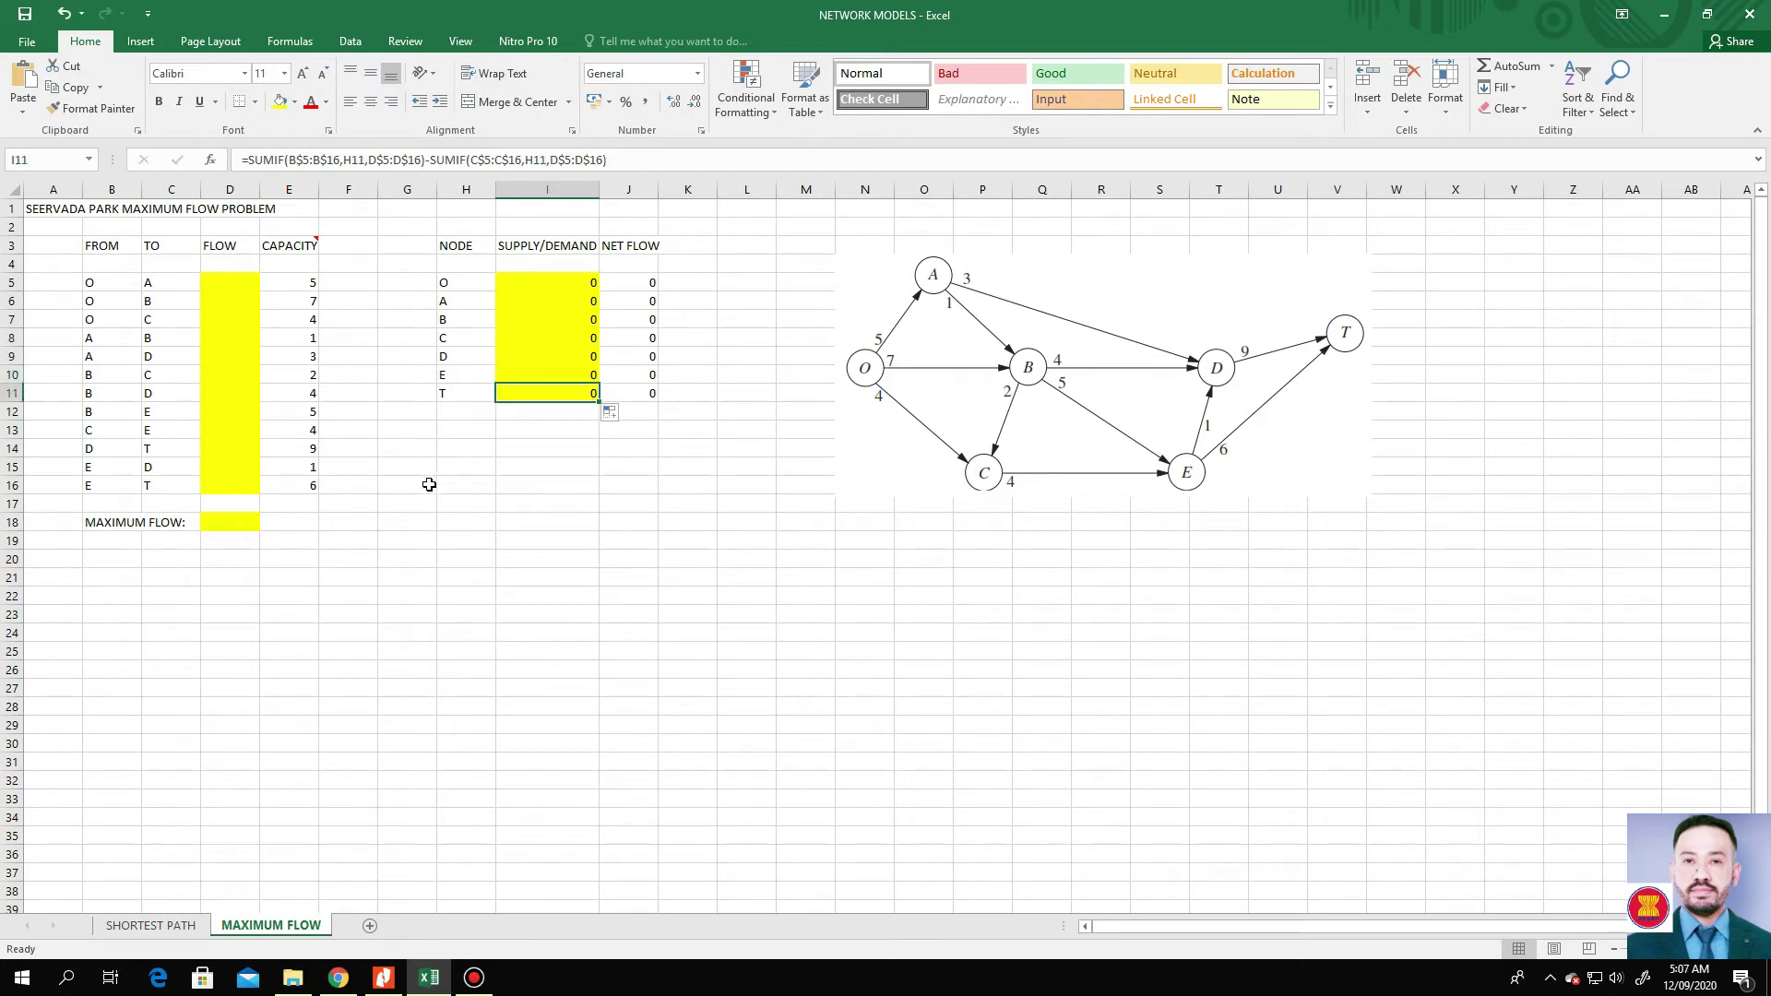
Enter =I5 in MAXIMUM FLOW cell D18.
{"action": "left_click", "coordinate": [229, 522]}
{"action": "type", "text": "="}
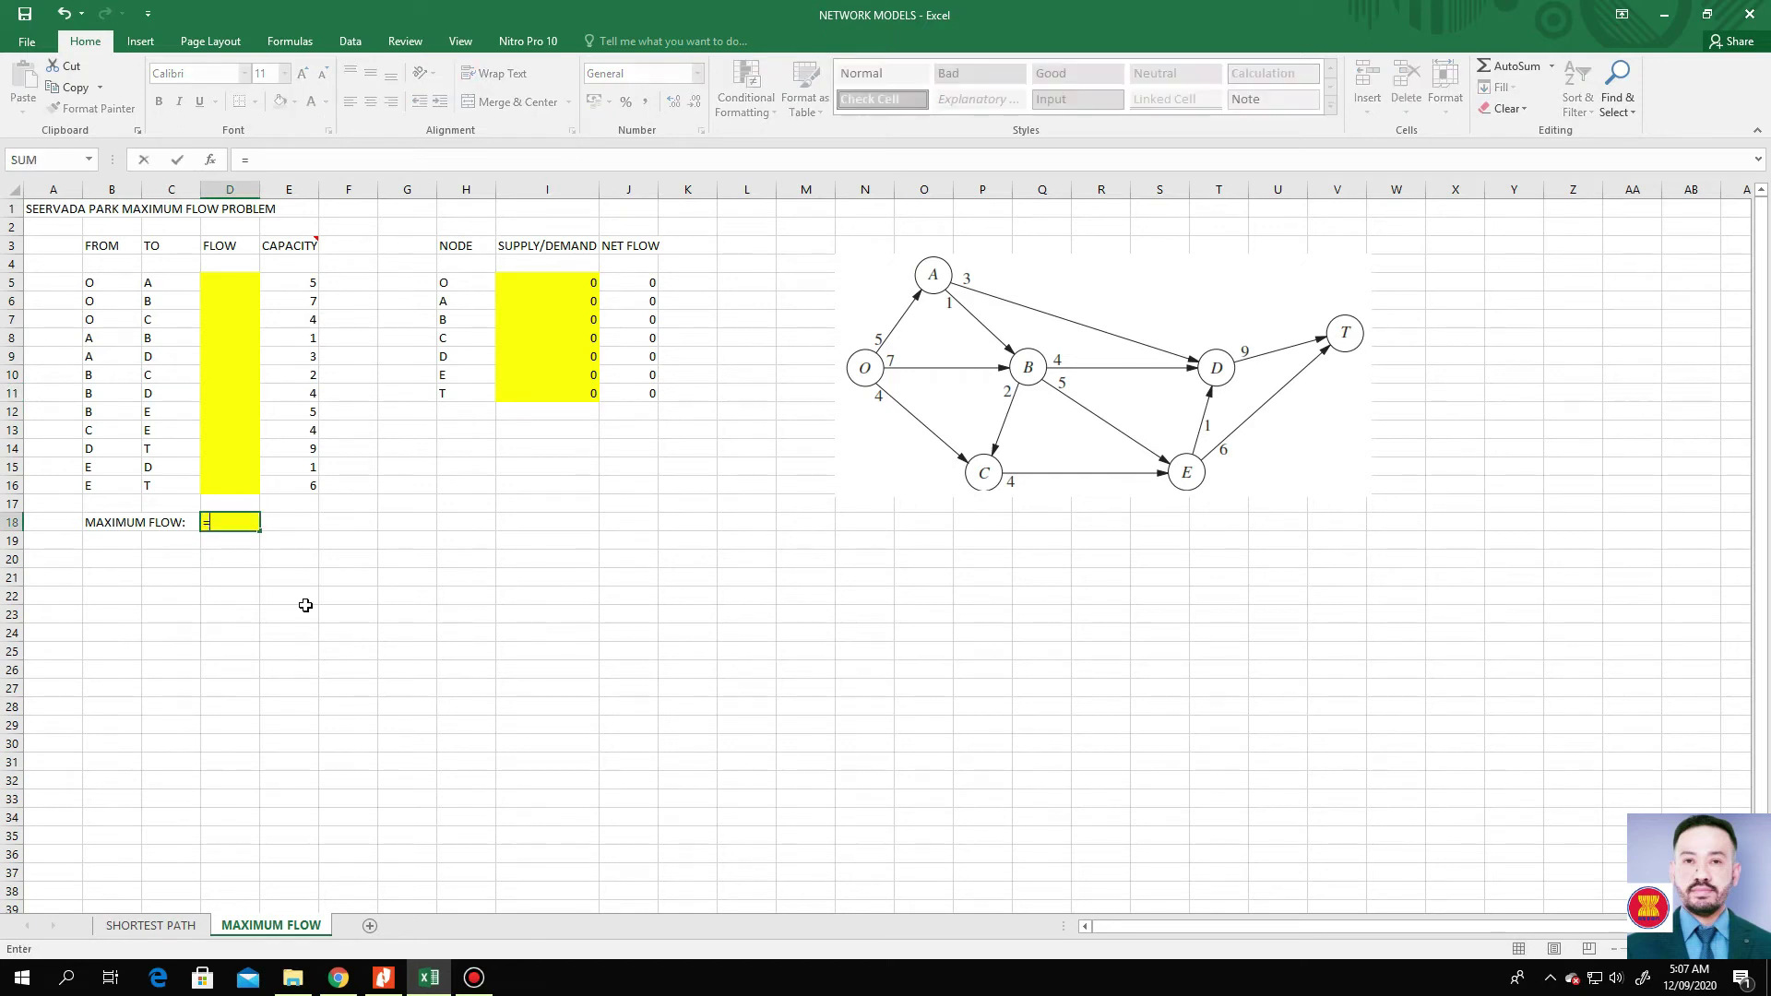
{"action": "left_click", "coordinate": [541, 286]}
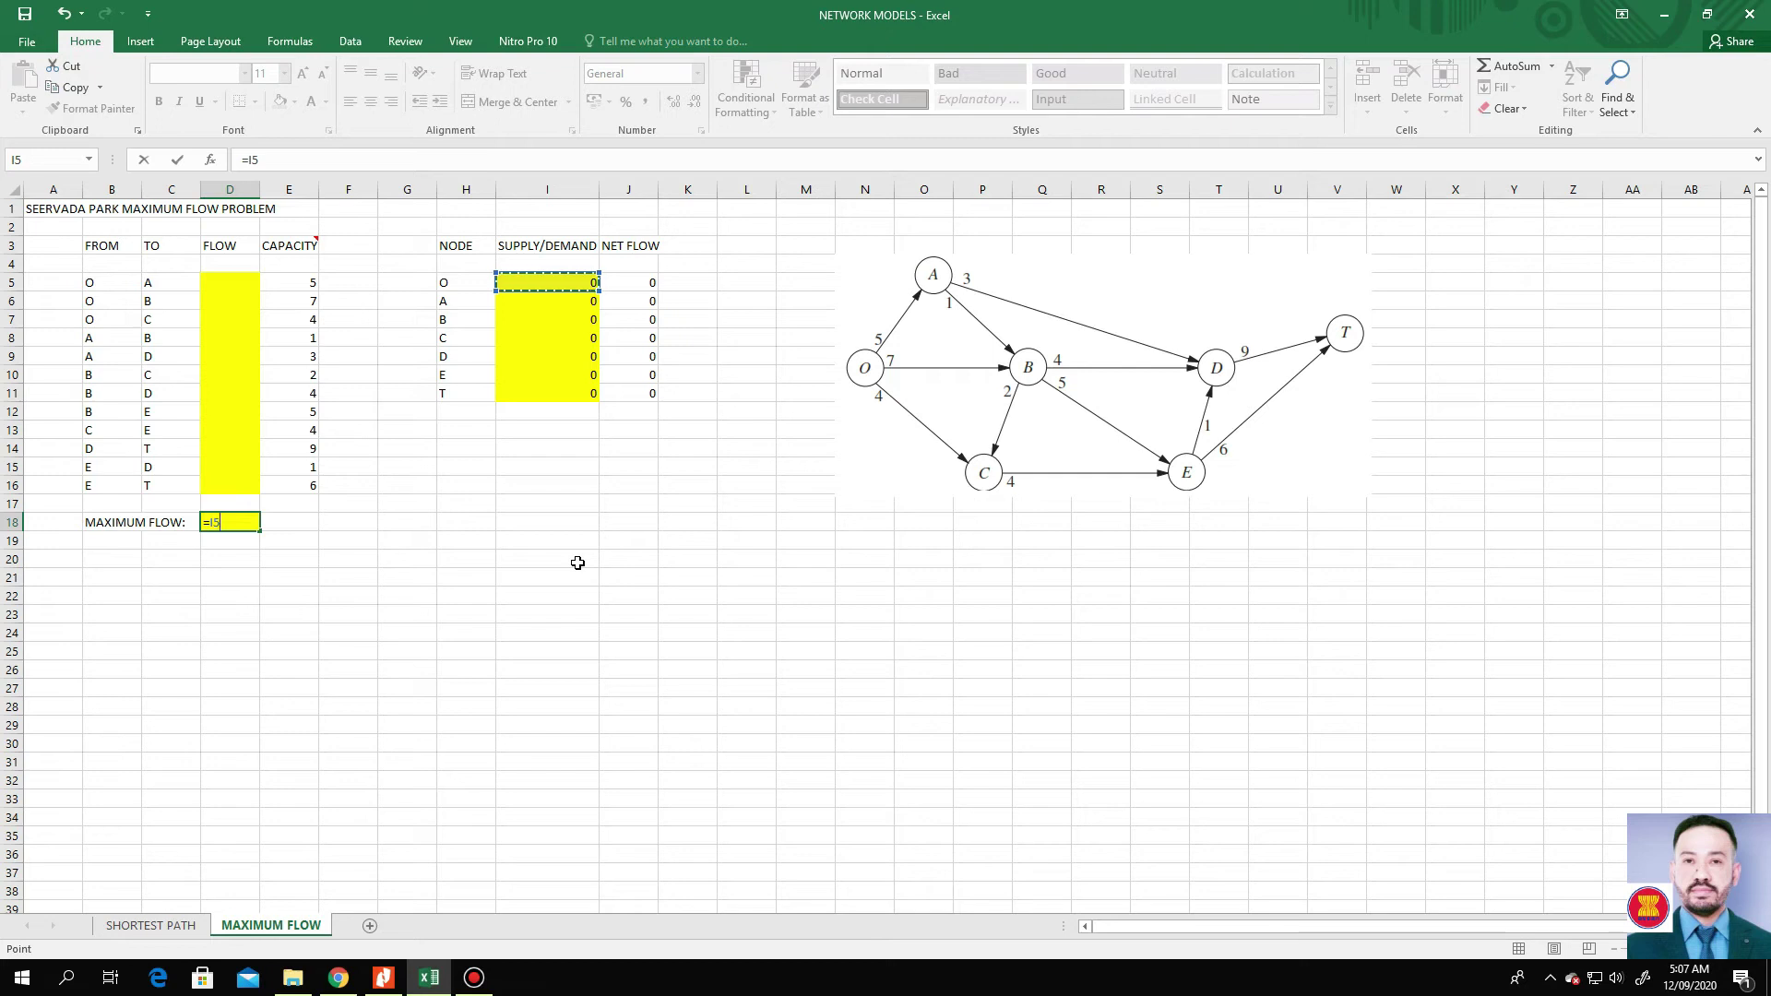
{"action": "key", "text": "Return"}
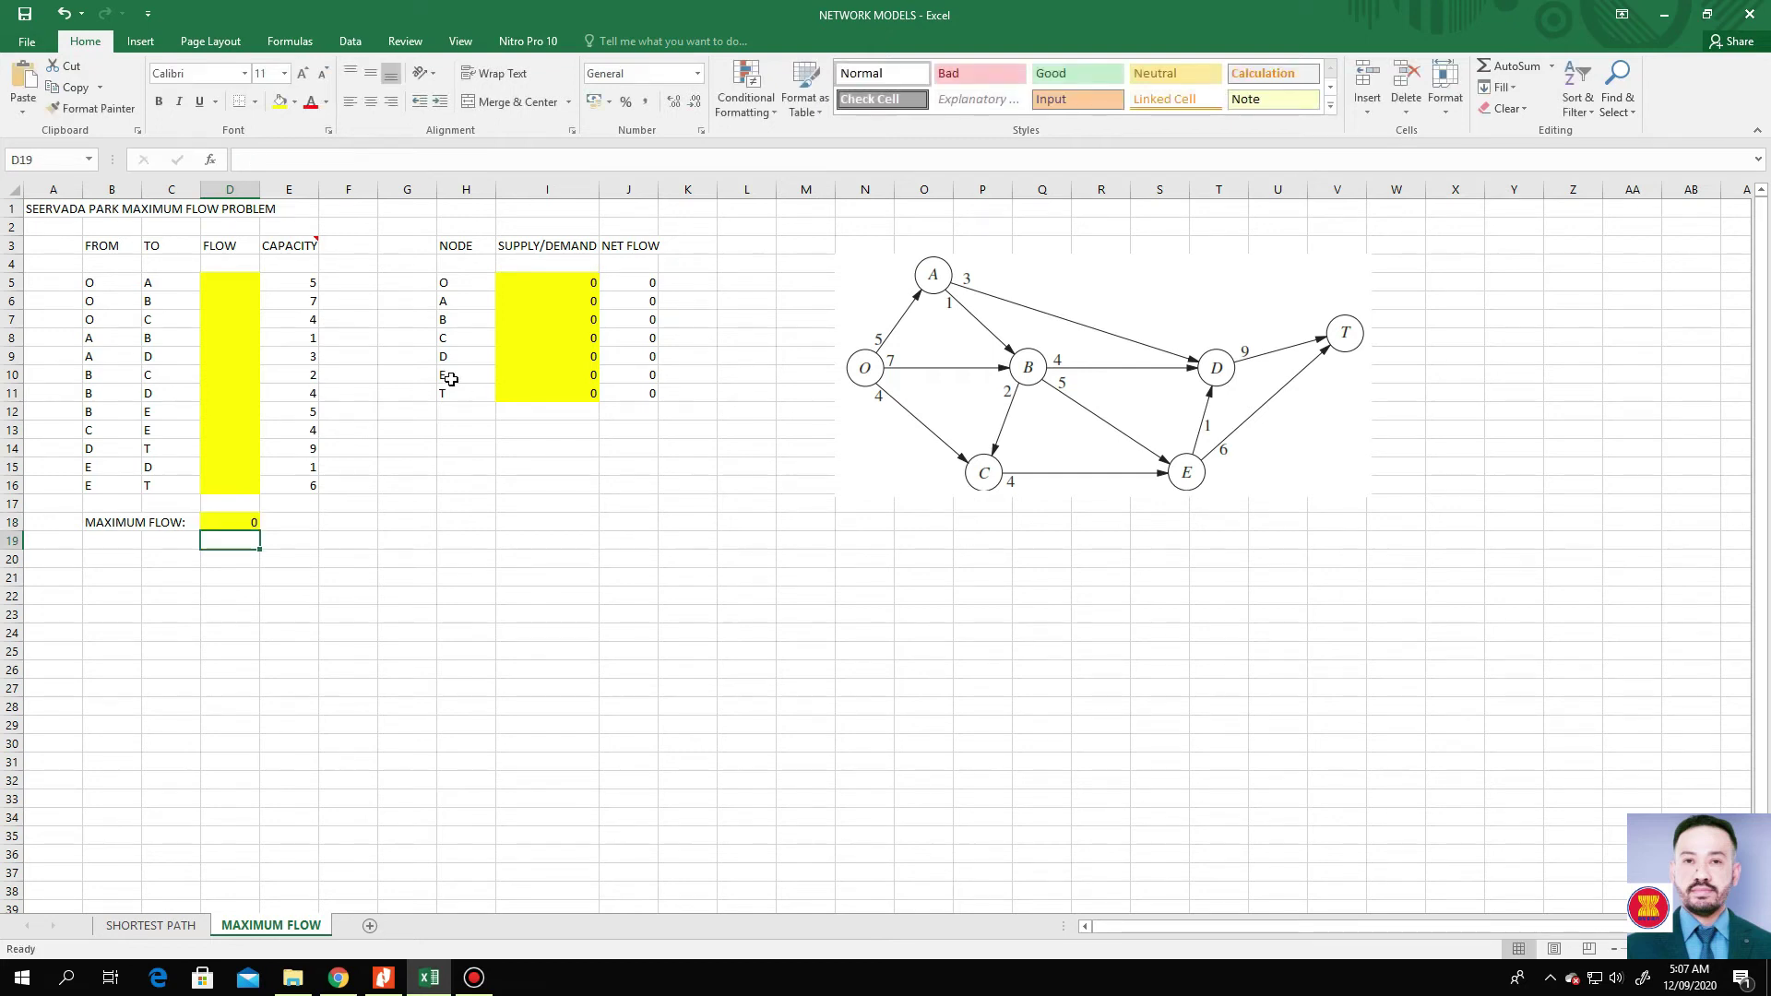
In Solver, replace the objective $D$19 with $D$18.
{"action": "left_click", "coordinate": [351, 48]}
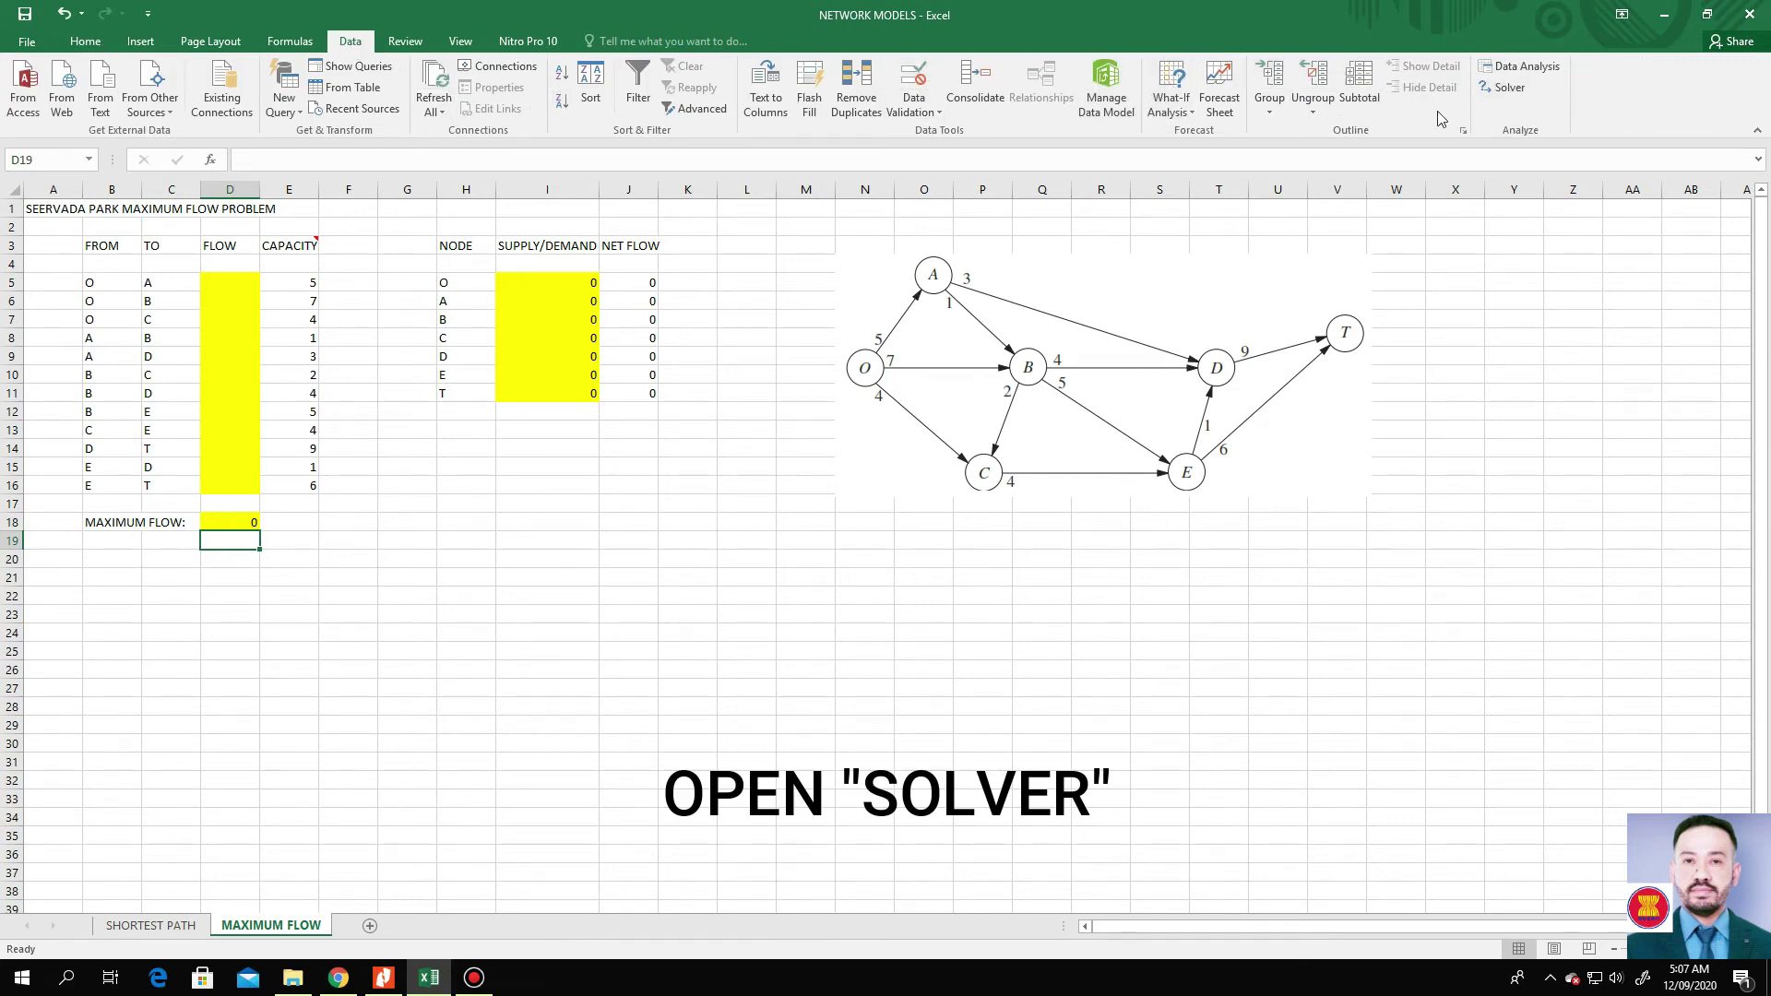
{"action": "left_click", "coordinate": [1507, 90]}
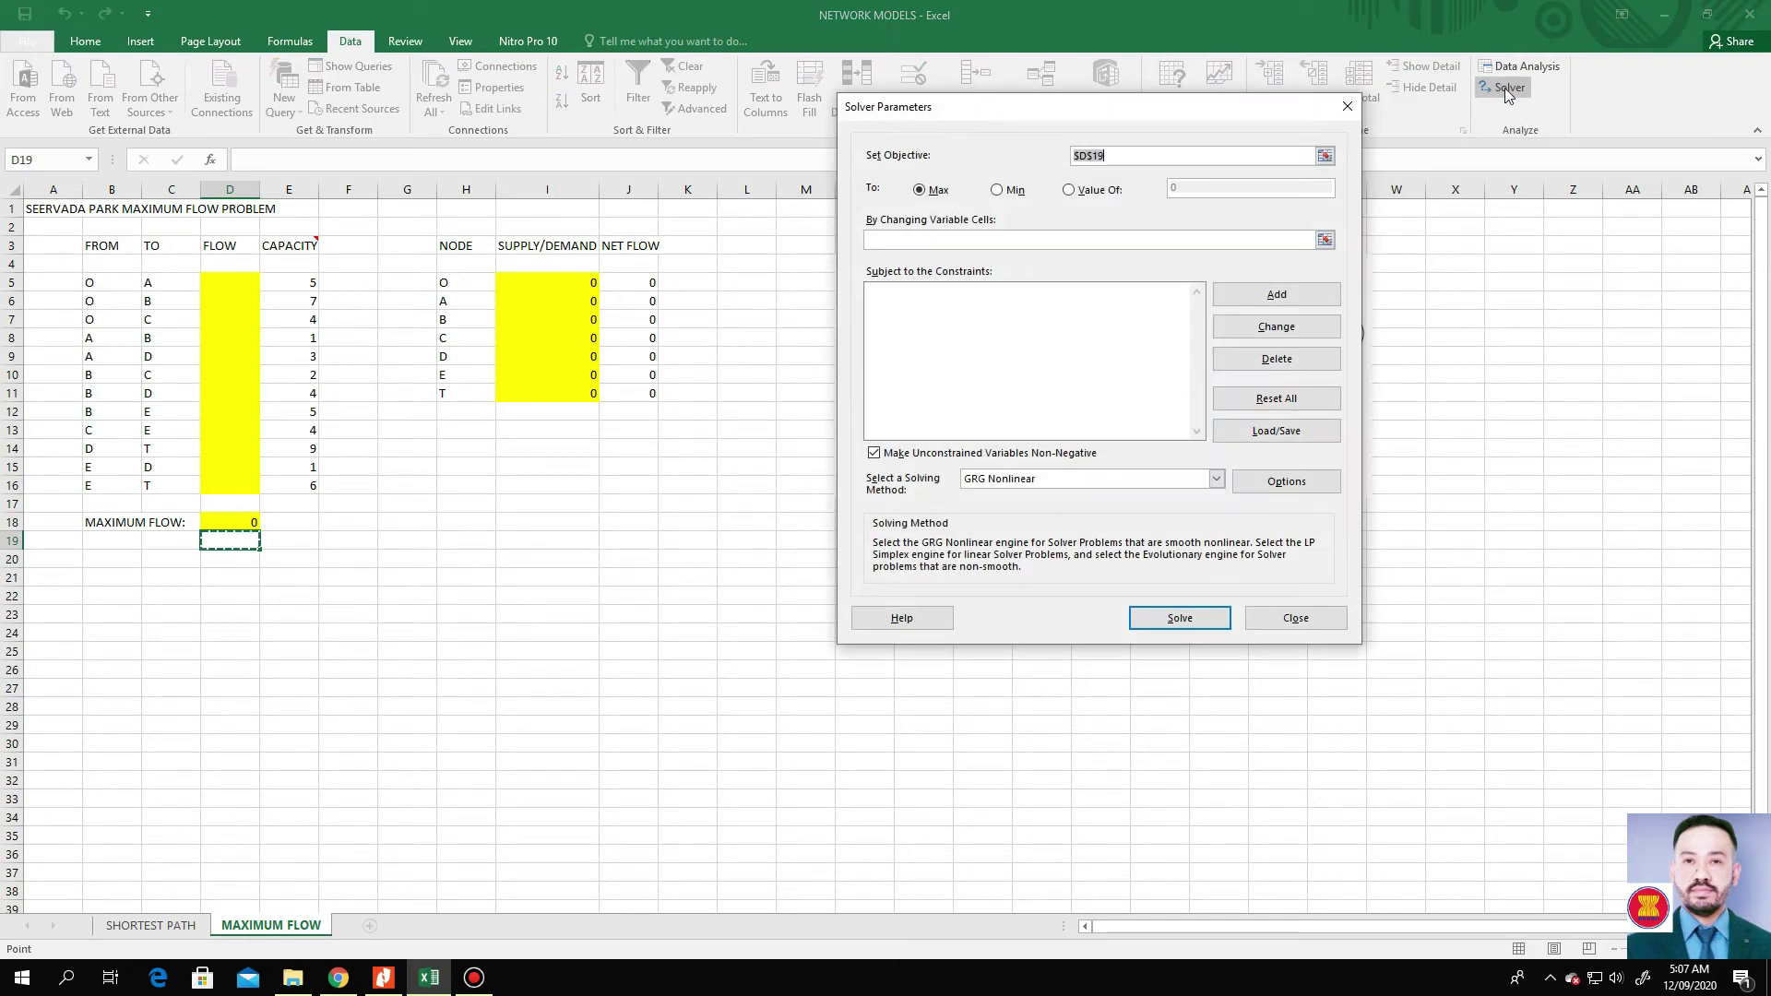
{"action": "left_click_drag", "start_coordinate": [1119, 111], "coordinate": [1029, 124]}
{"action": "left_click", "coordinate": [1026, 171]}
{"action": "double_click", "coordinate": [990, 168]}
{"action": "key", "text": "BackSpace"}
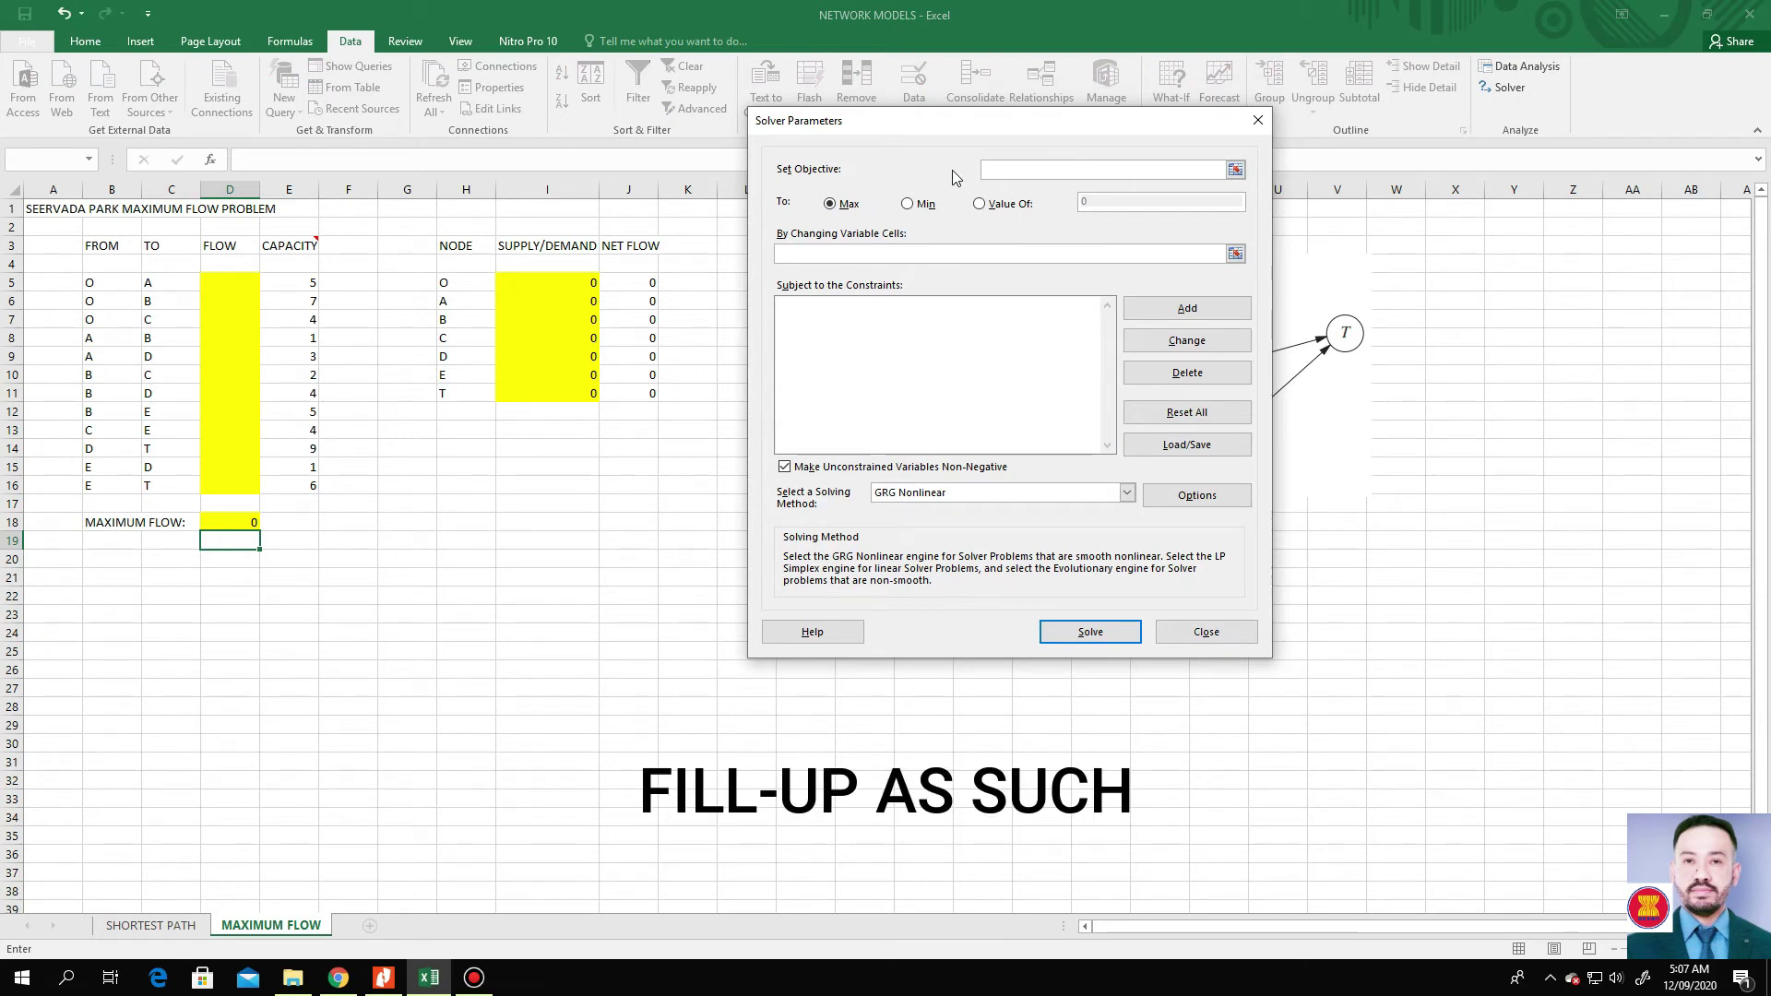
{"action": "left_click", "coordinate": [1235, 169]}
{"action": "left_click", "coordinate": [249, 523]}
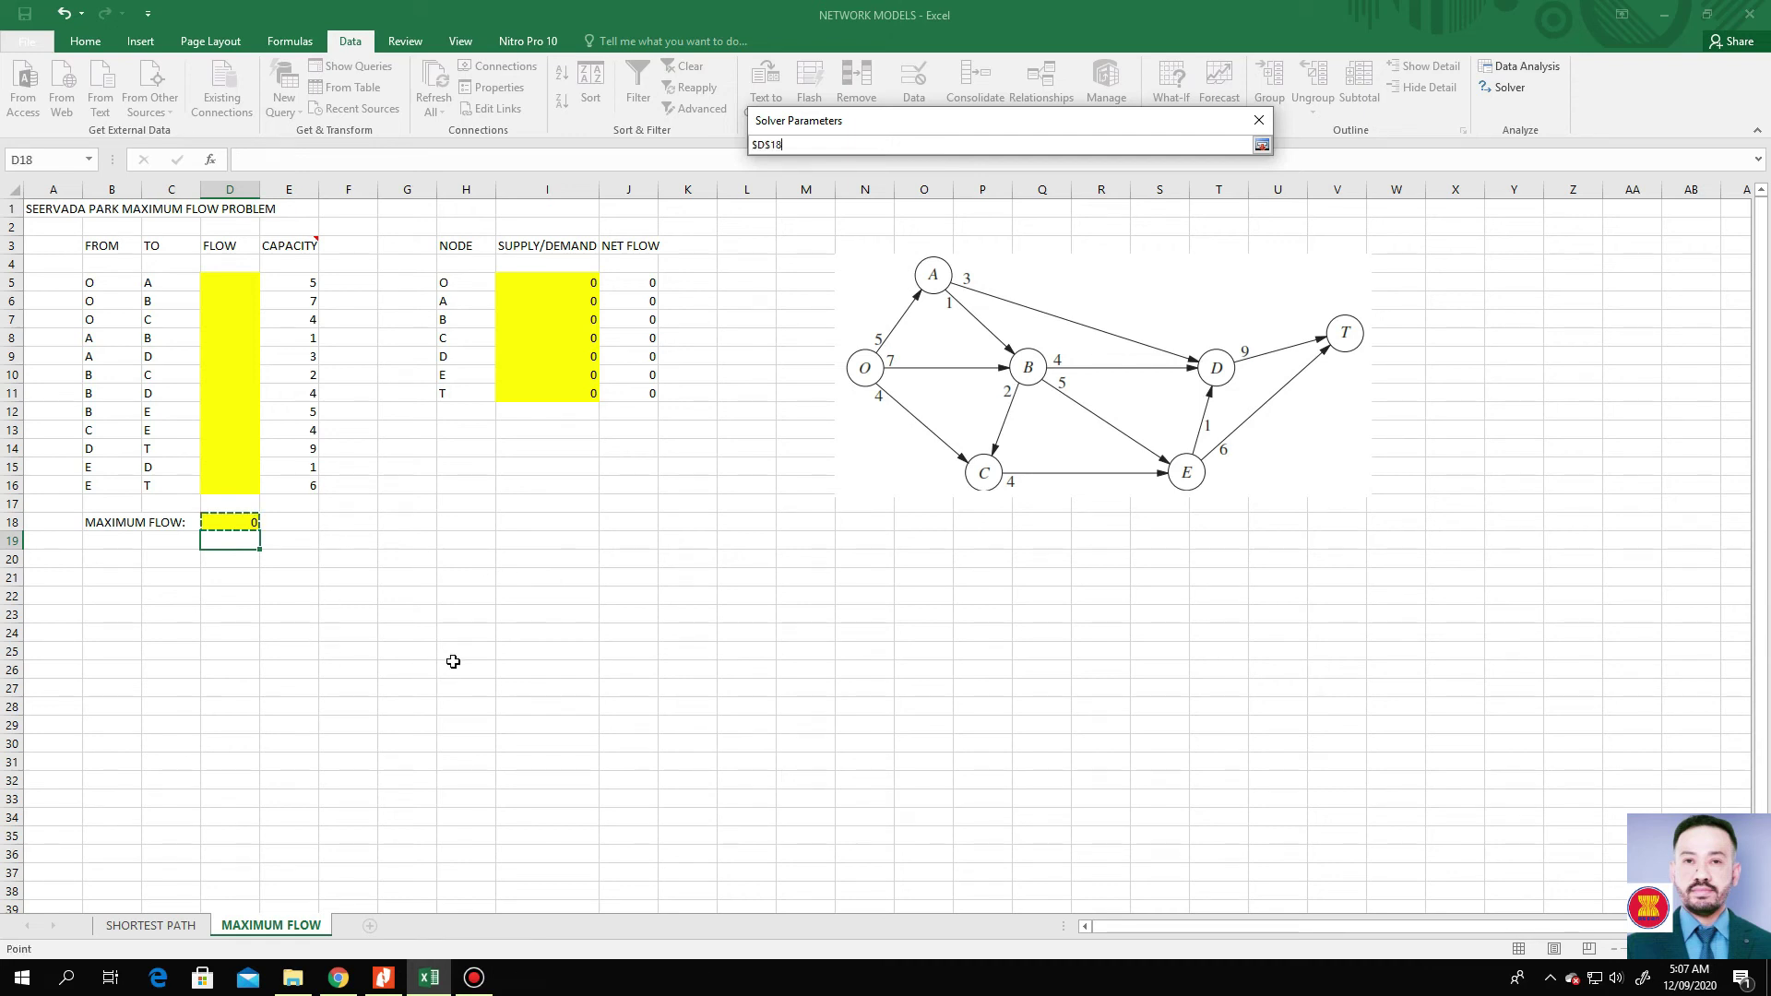
{"action": "left_click", "coordinate": [1260, 145]}
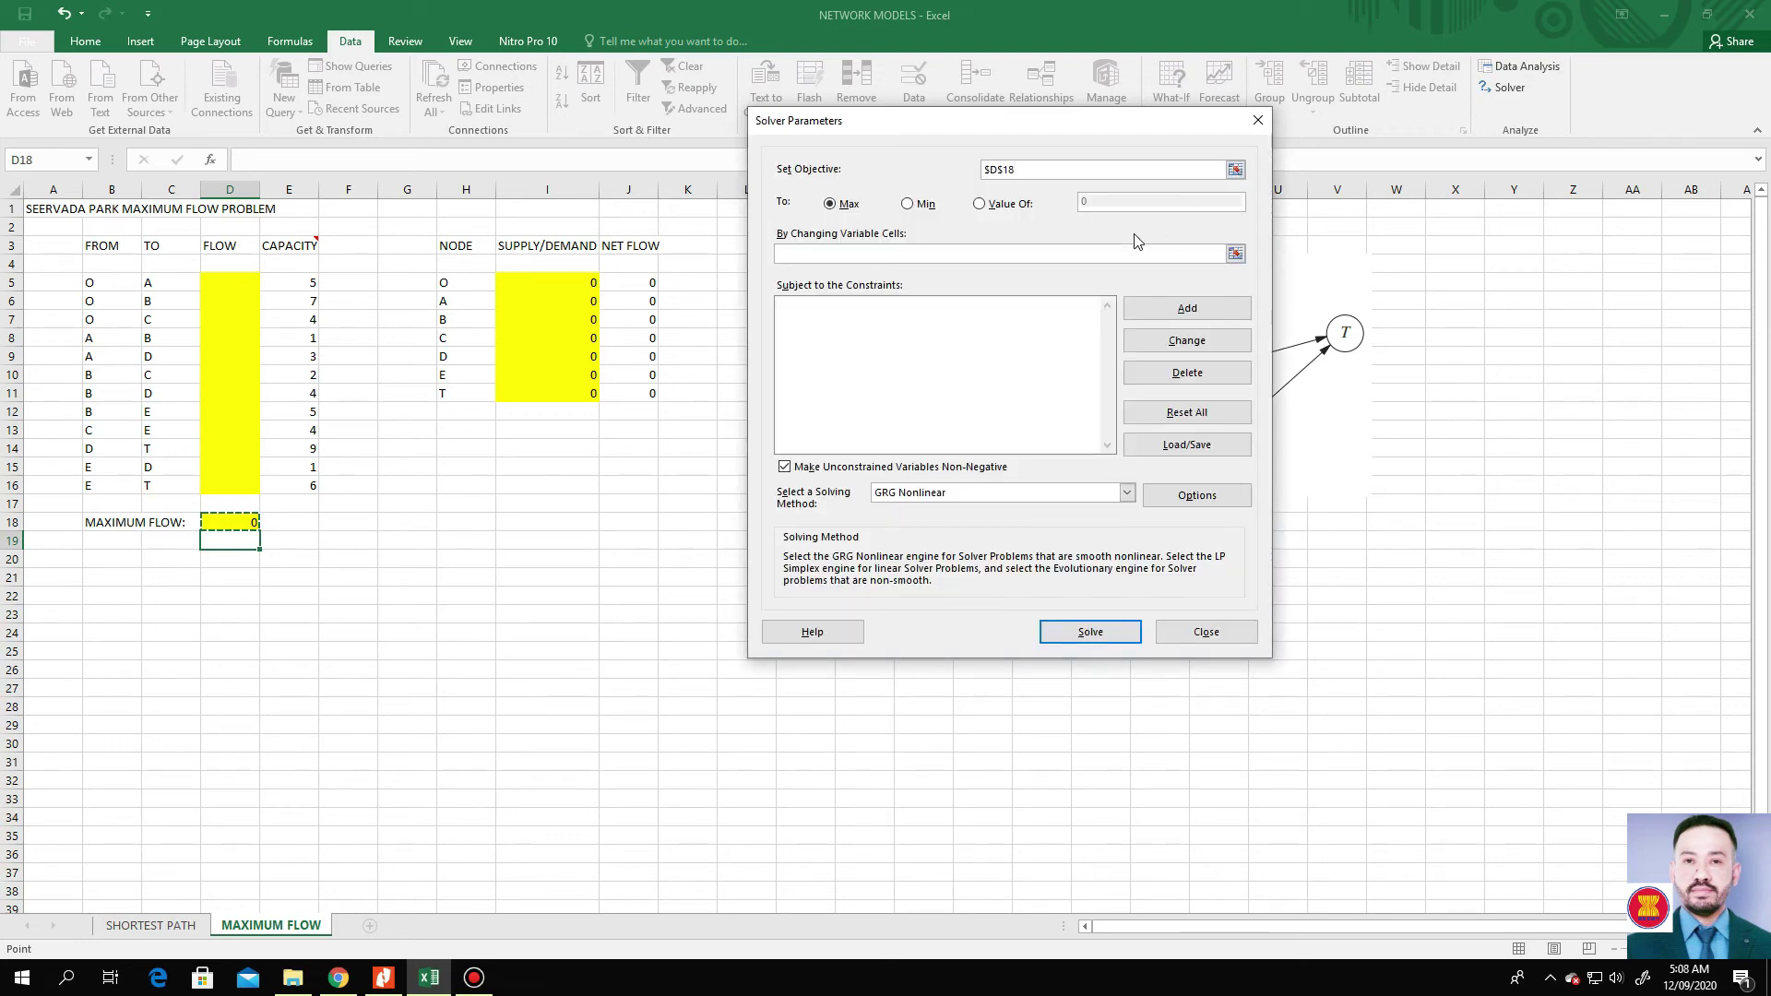
Set the objective to Max with variable cells $D$5:$D$16.
{"action": "left_click", "coordinate": [908, 204]}
{"action": "left_click", "coordinate": [833, 204]}
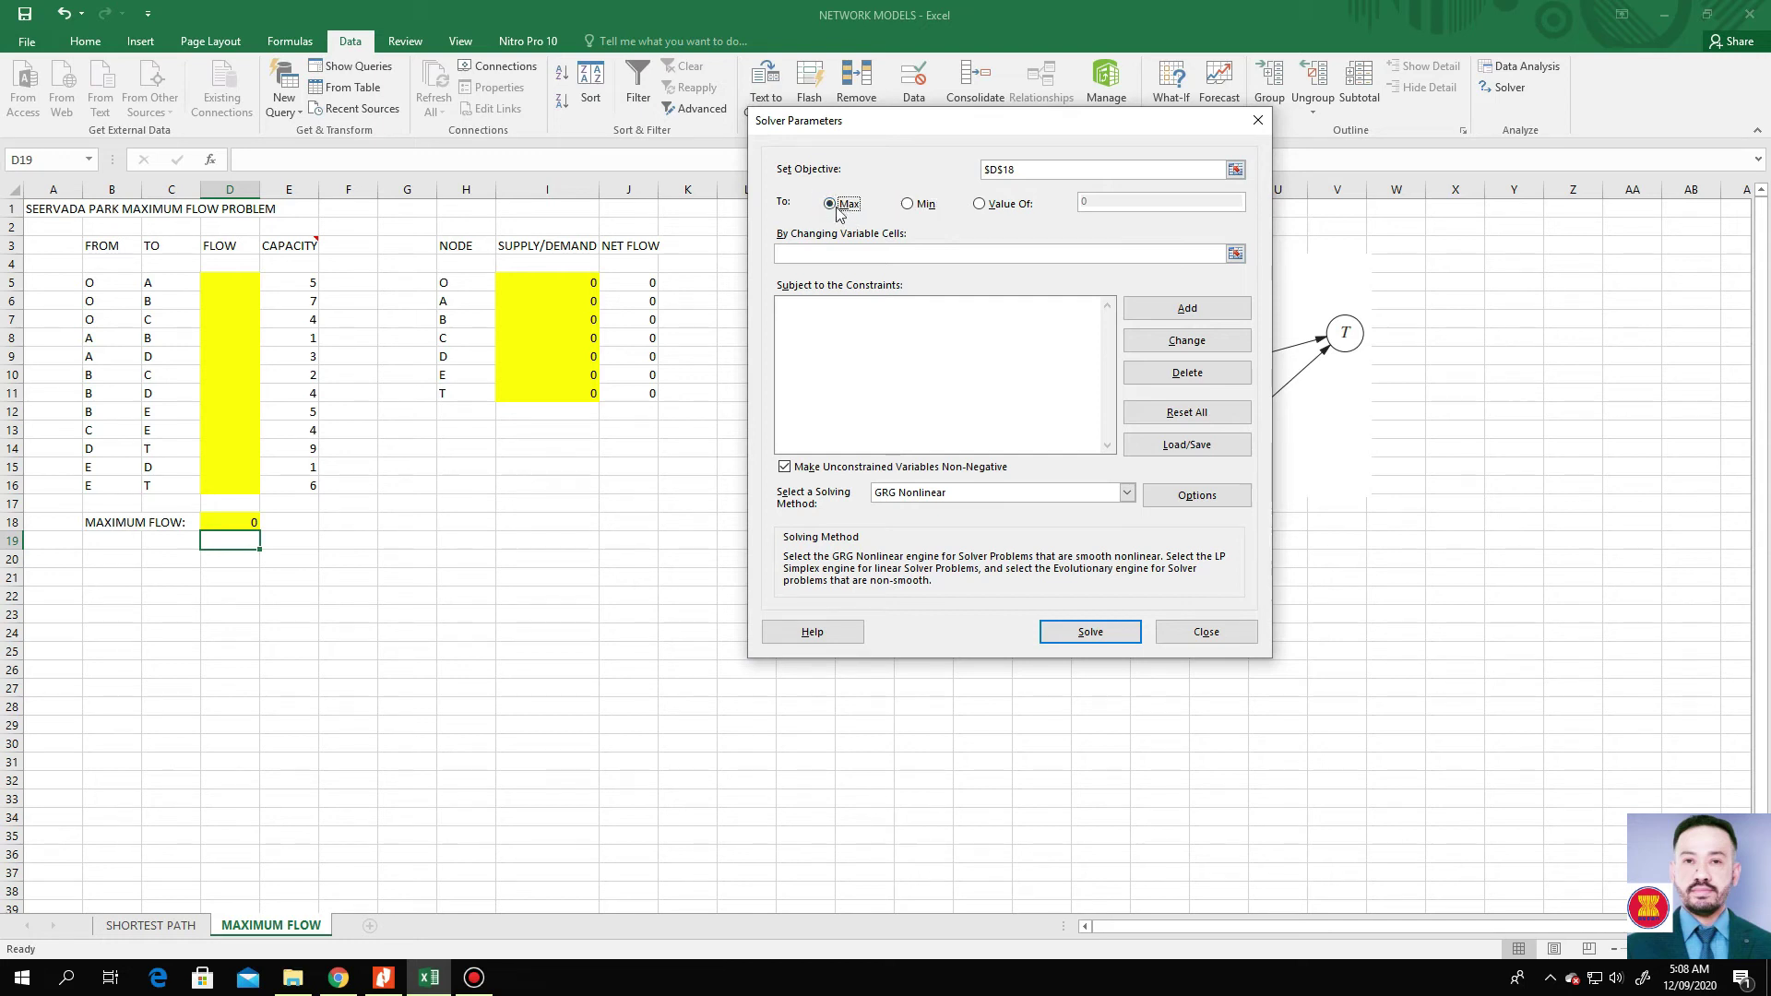
{"action": "left_click", "coordinate": [1199, 254]}
{"action": "left_click", "coordinate": [1235, 254]}
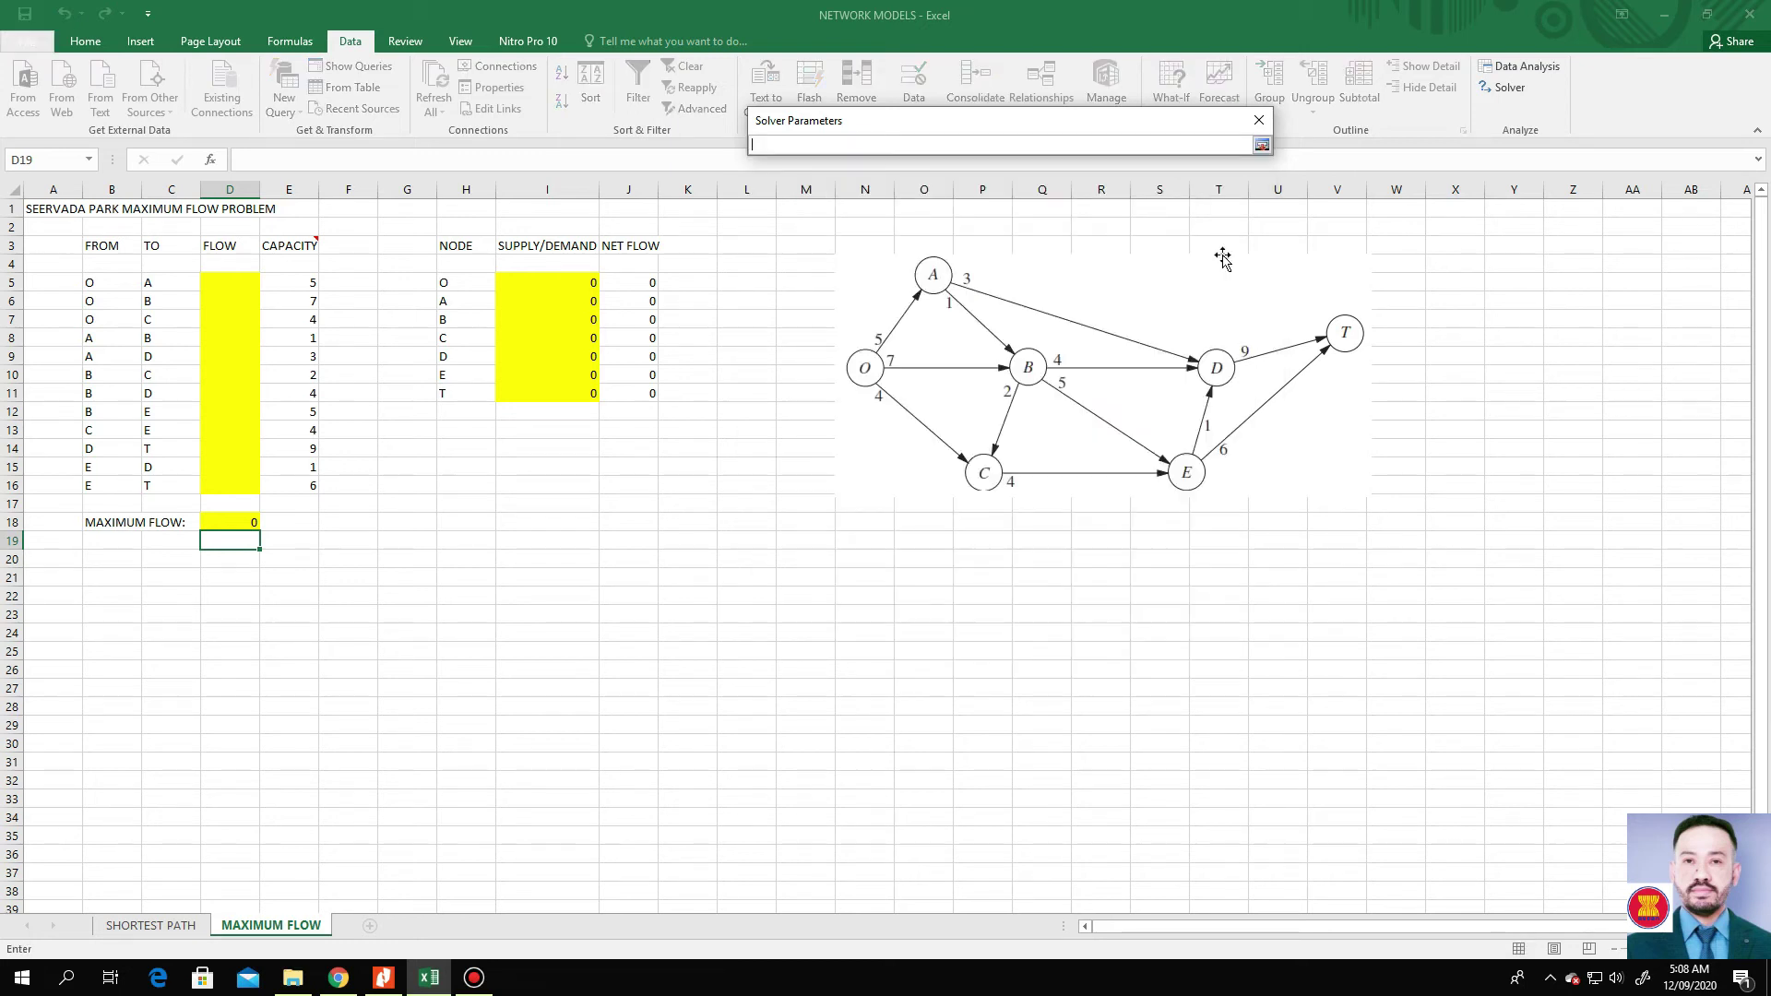
{"action": "left_click_drag", "start_coordinate": [230, 282], "coordinate": [245, 487]}
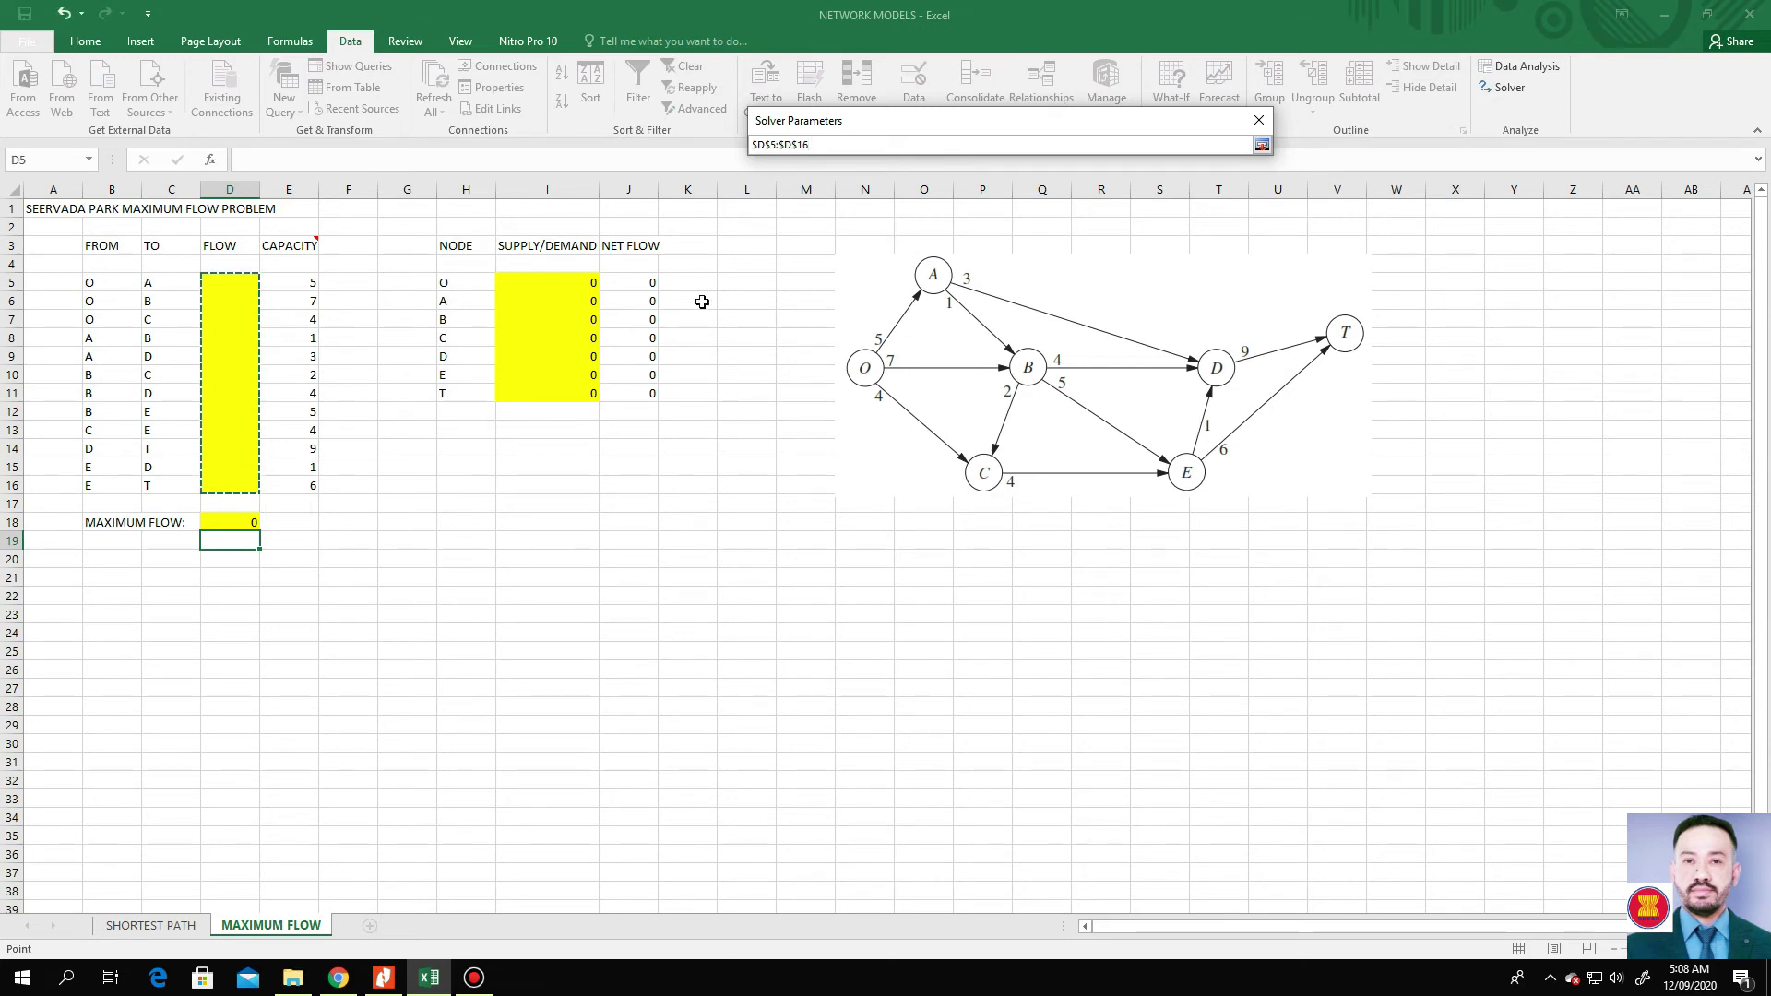
{"action": "left_click", "coordinate": [1260, 144]}
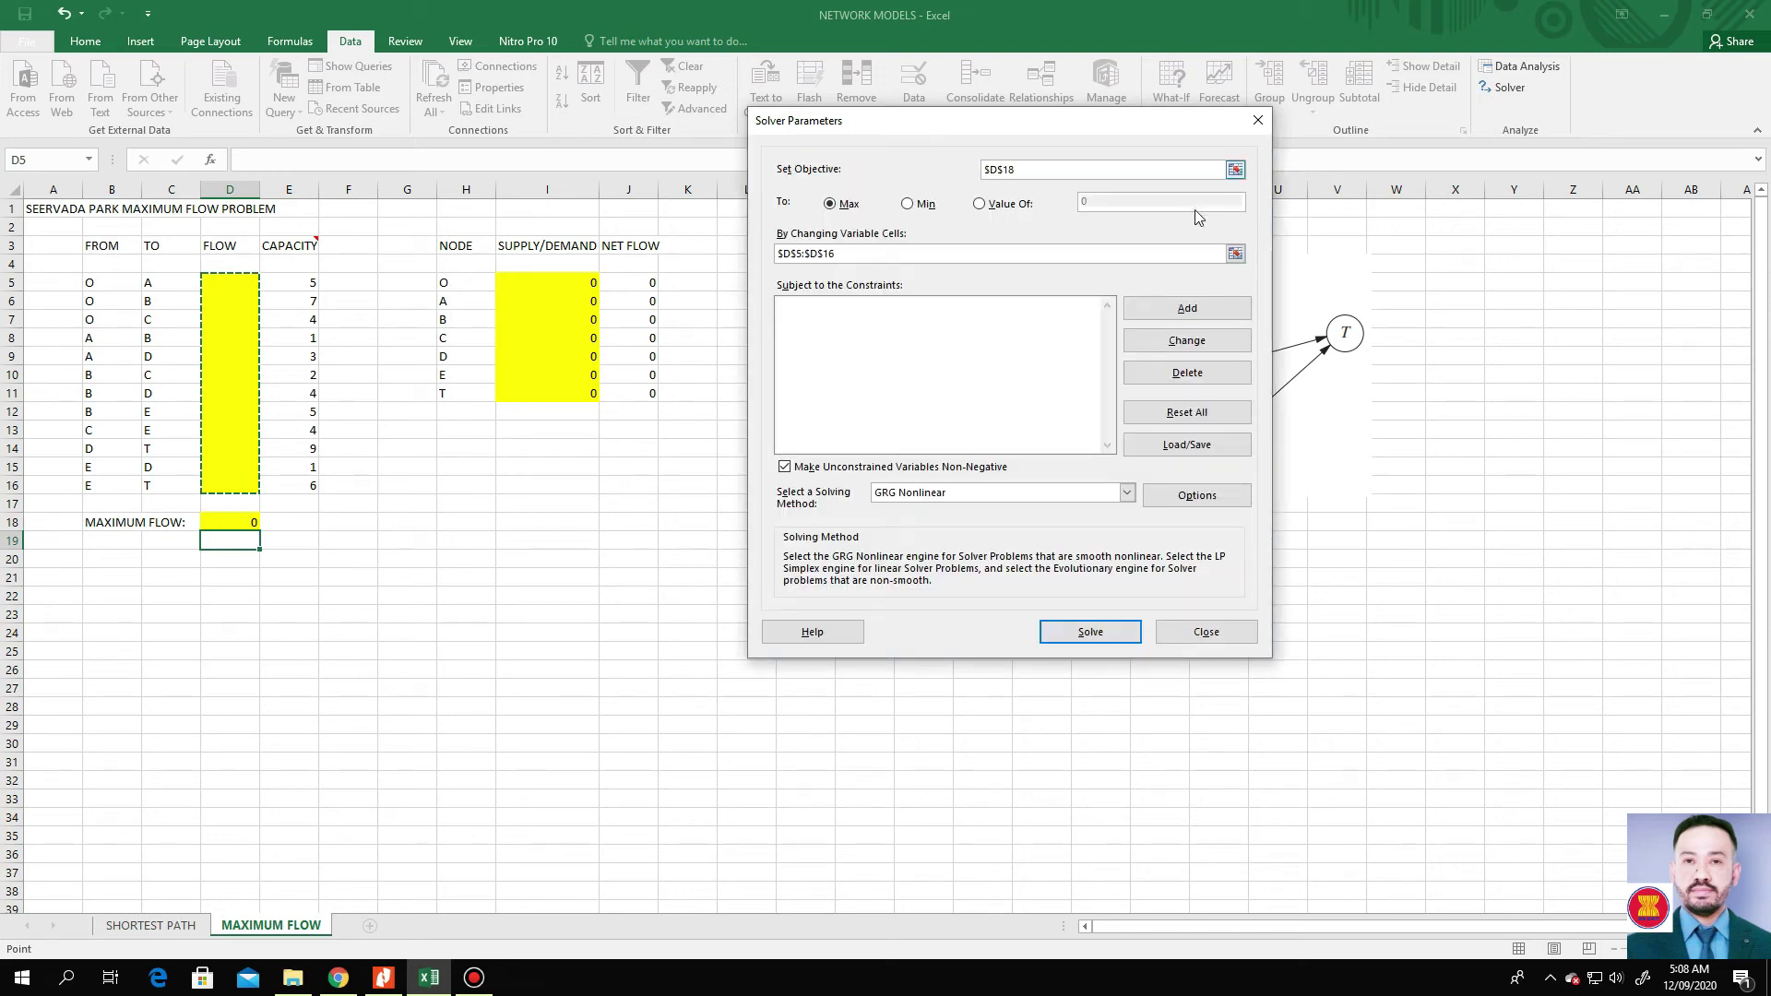
{"action": "left_click", "coordinate": [1017, 317]}
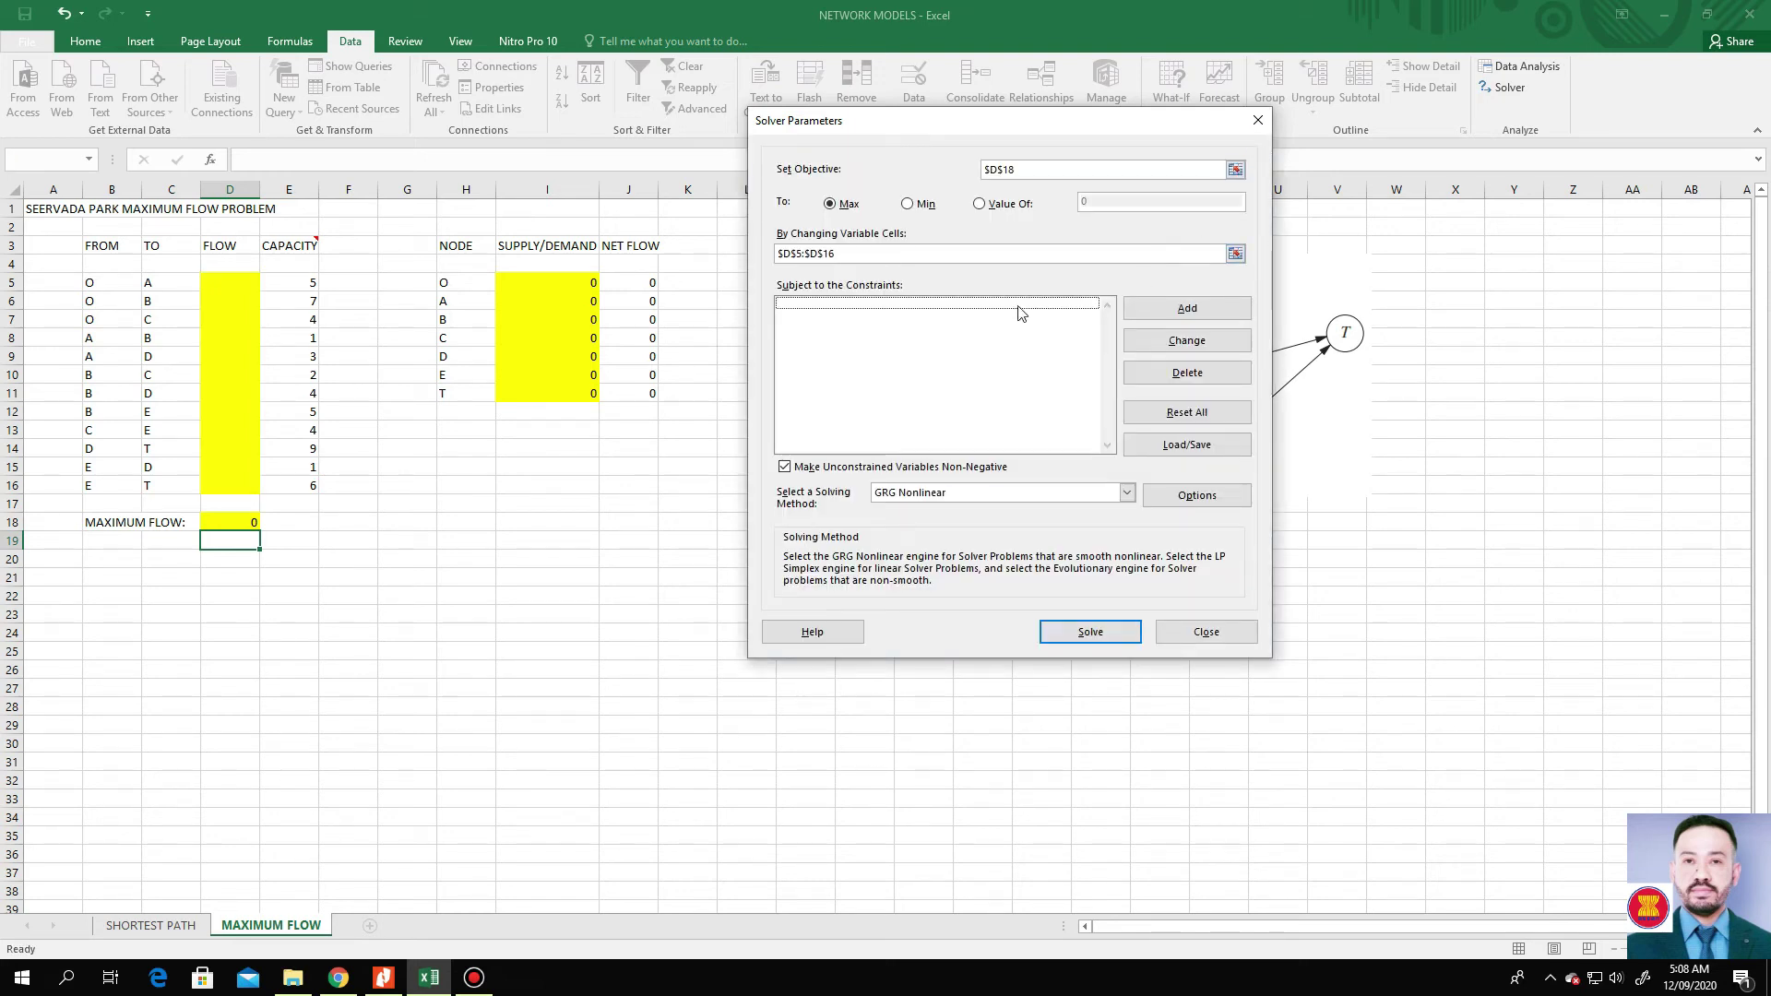
Add the capacity constraint $D$5:$D$16 <= $E$5:$E$16.
{"action": "left_click", "coordinate": [1199, 310]}
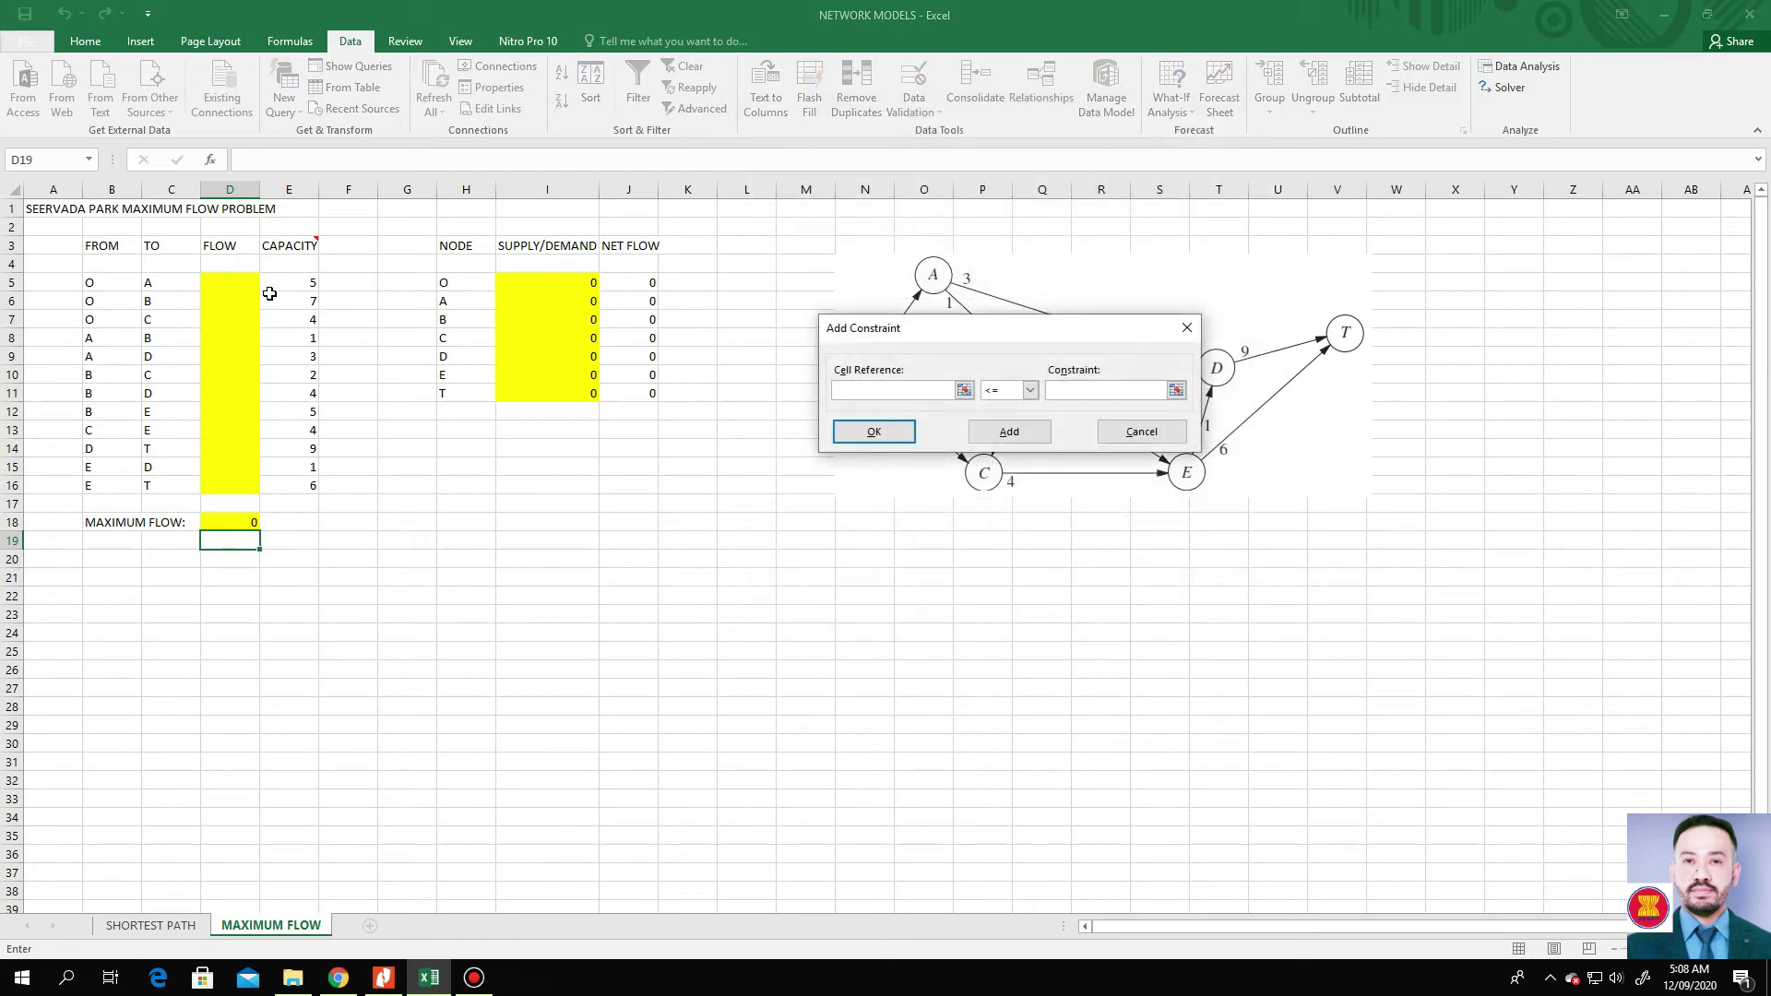
{"action": "left_click_drag", "start_coordinate": [245, 283], "coordinate": [251, 482]}
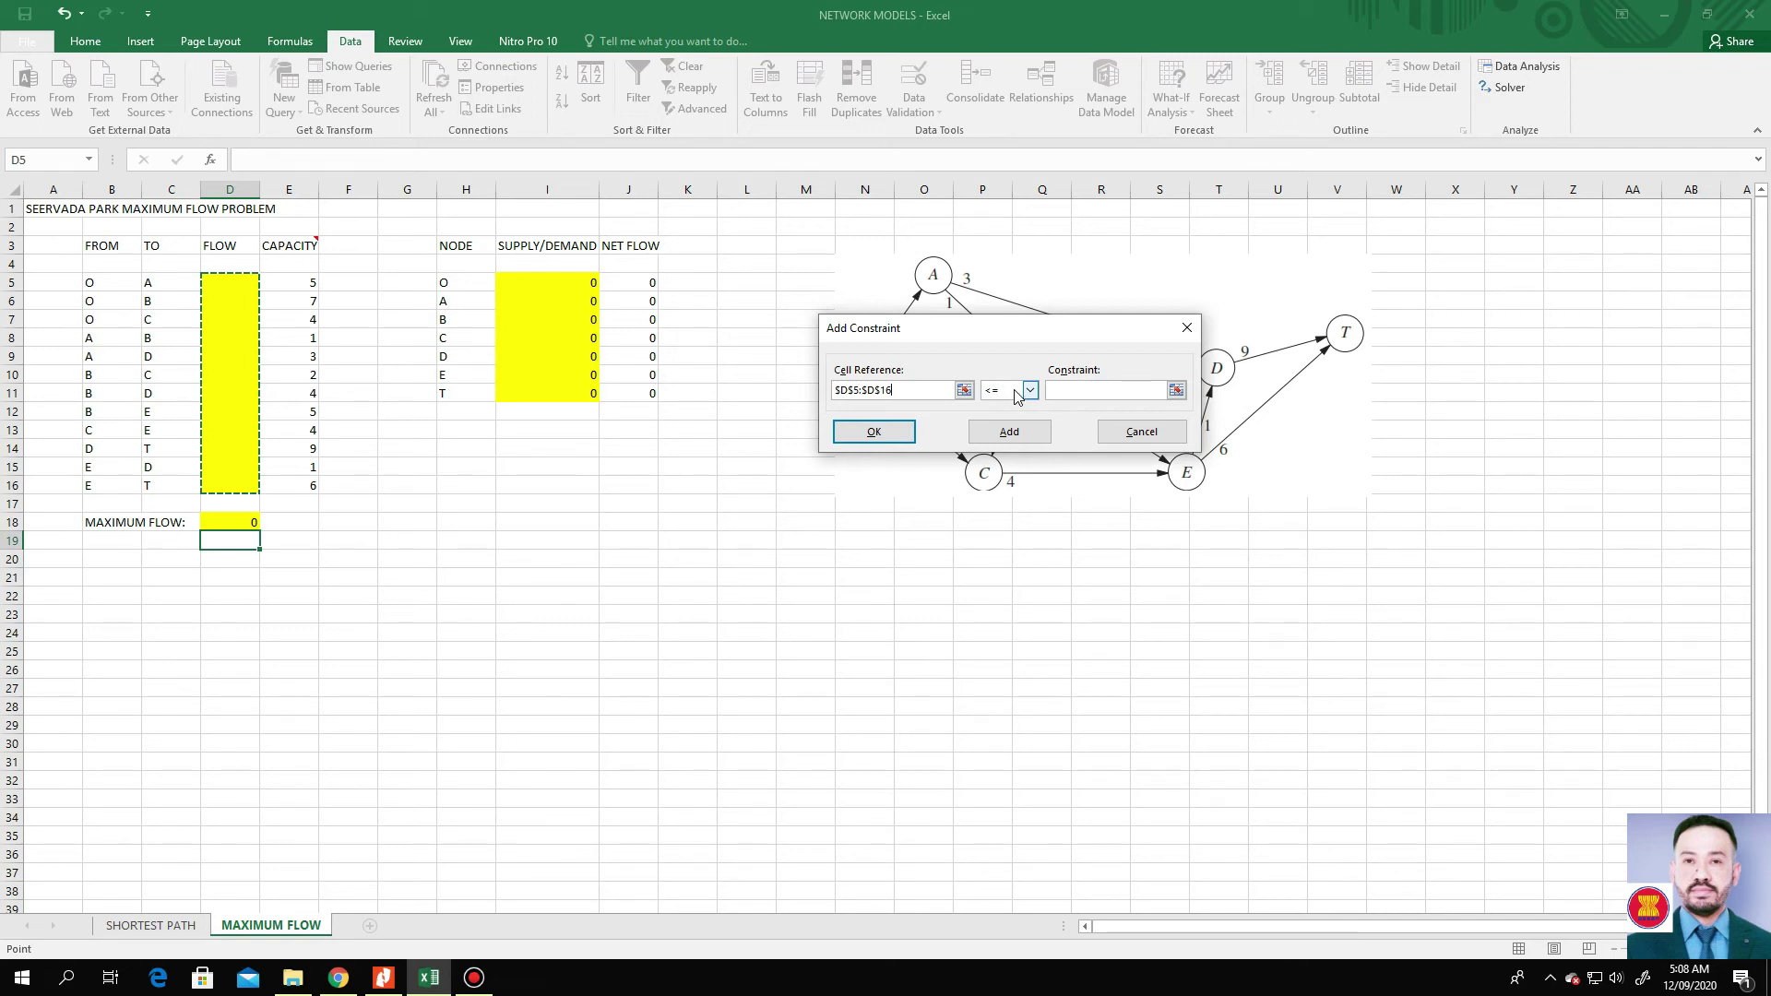
{"action": "left_click", "coordinate": [1176, 390]}
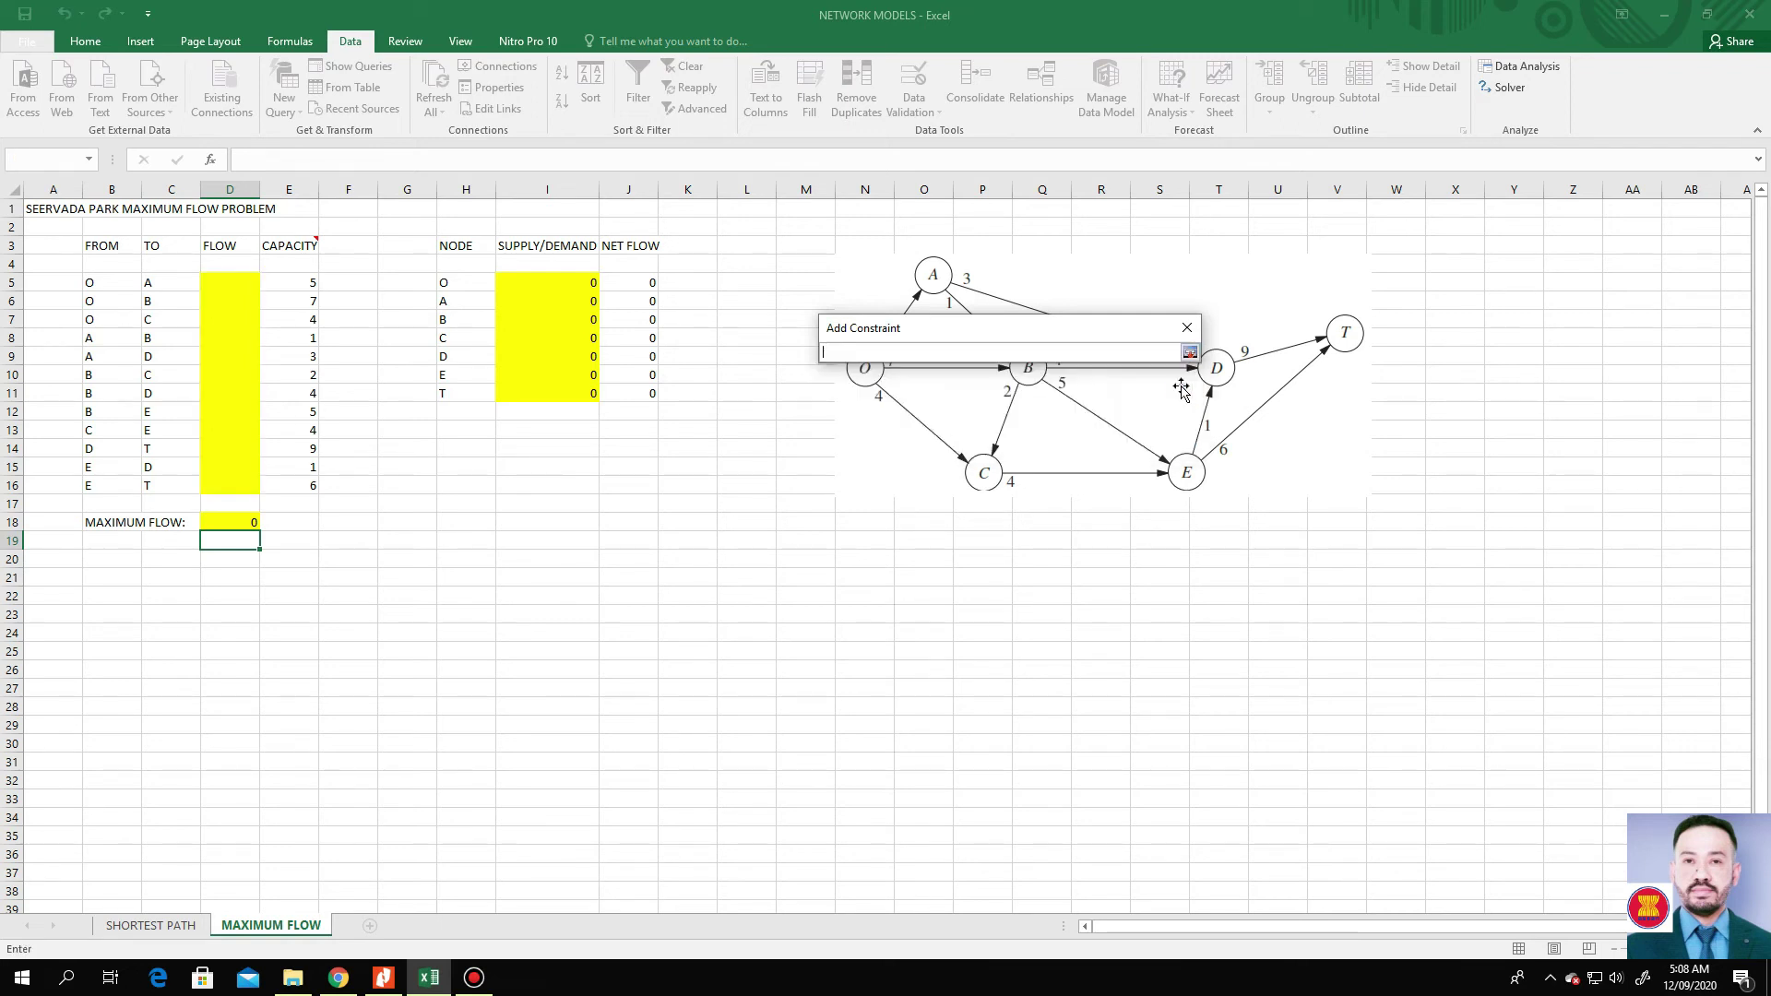
{"action": "left_click", "coordinate": [301, 283]}
{"action": "left_click_drag", "start_coordinate": [301, 282], "coordinate": [305, 477]}
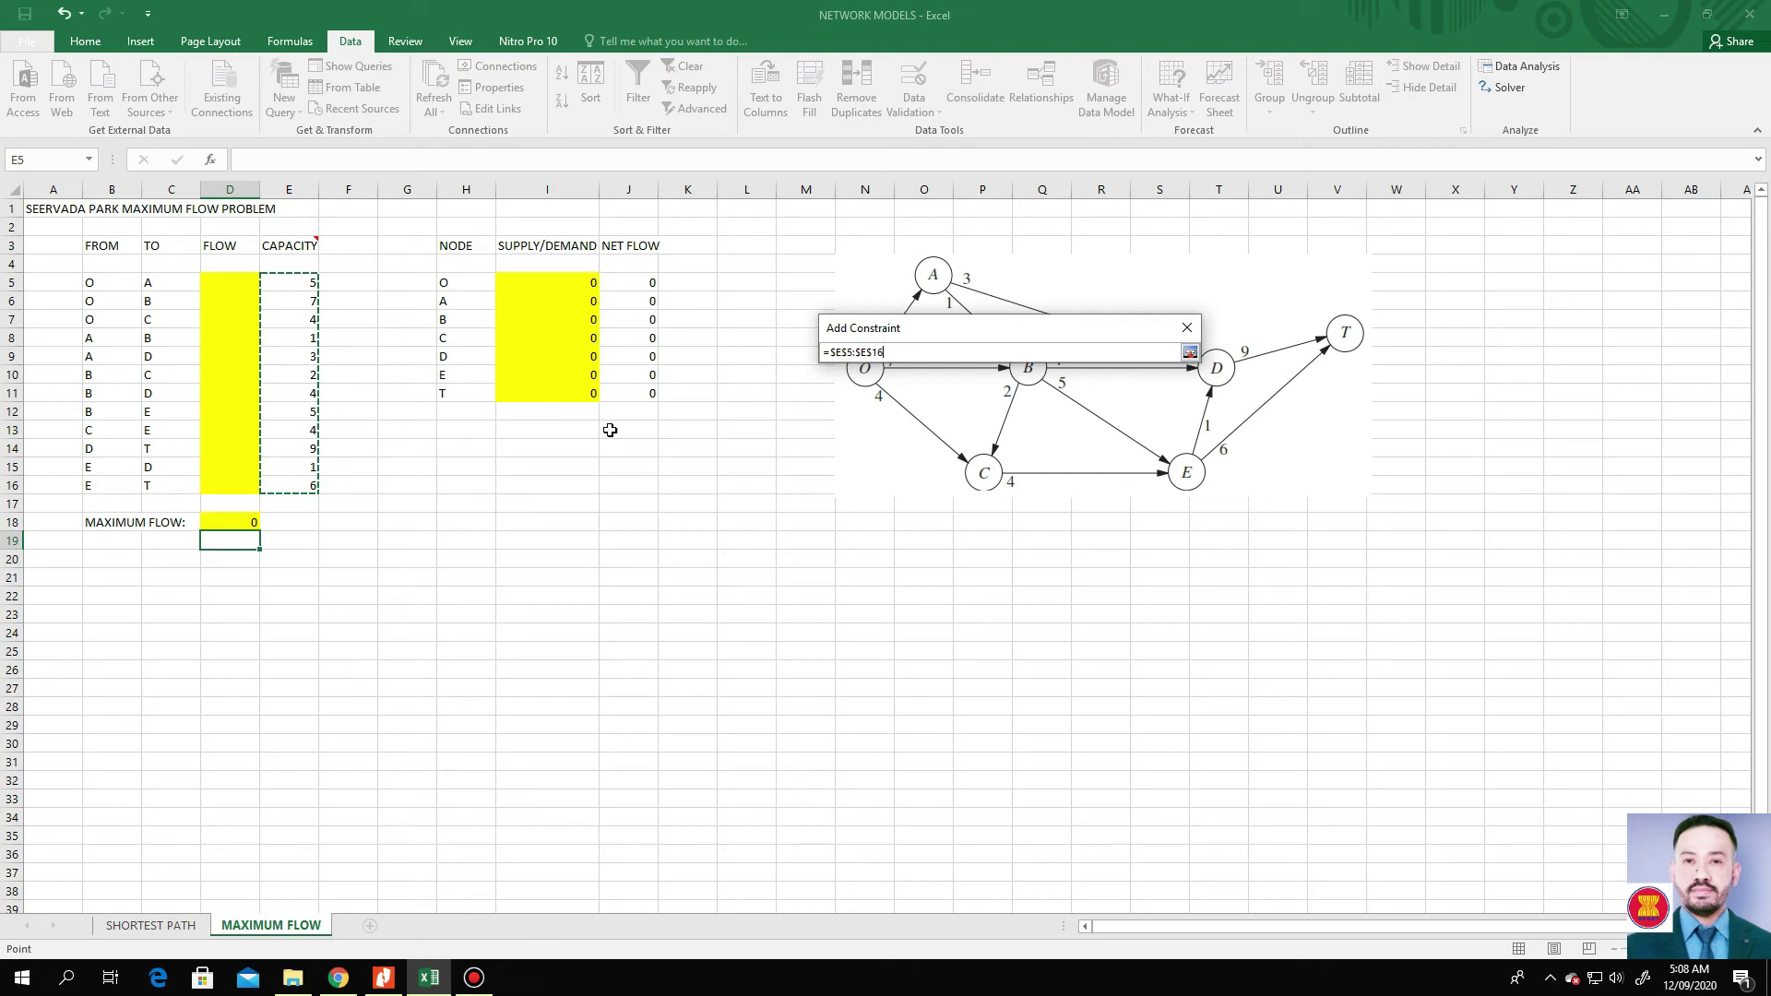
{"action": "left_click", "coordinate": [1190, 353]}
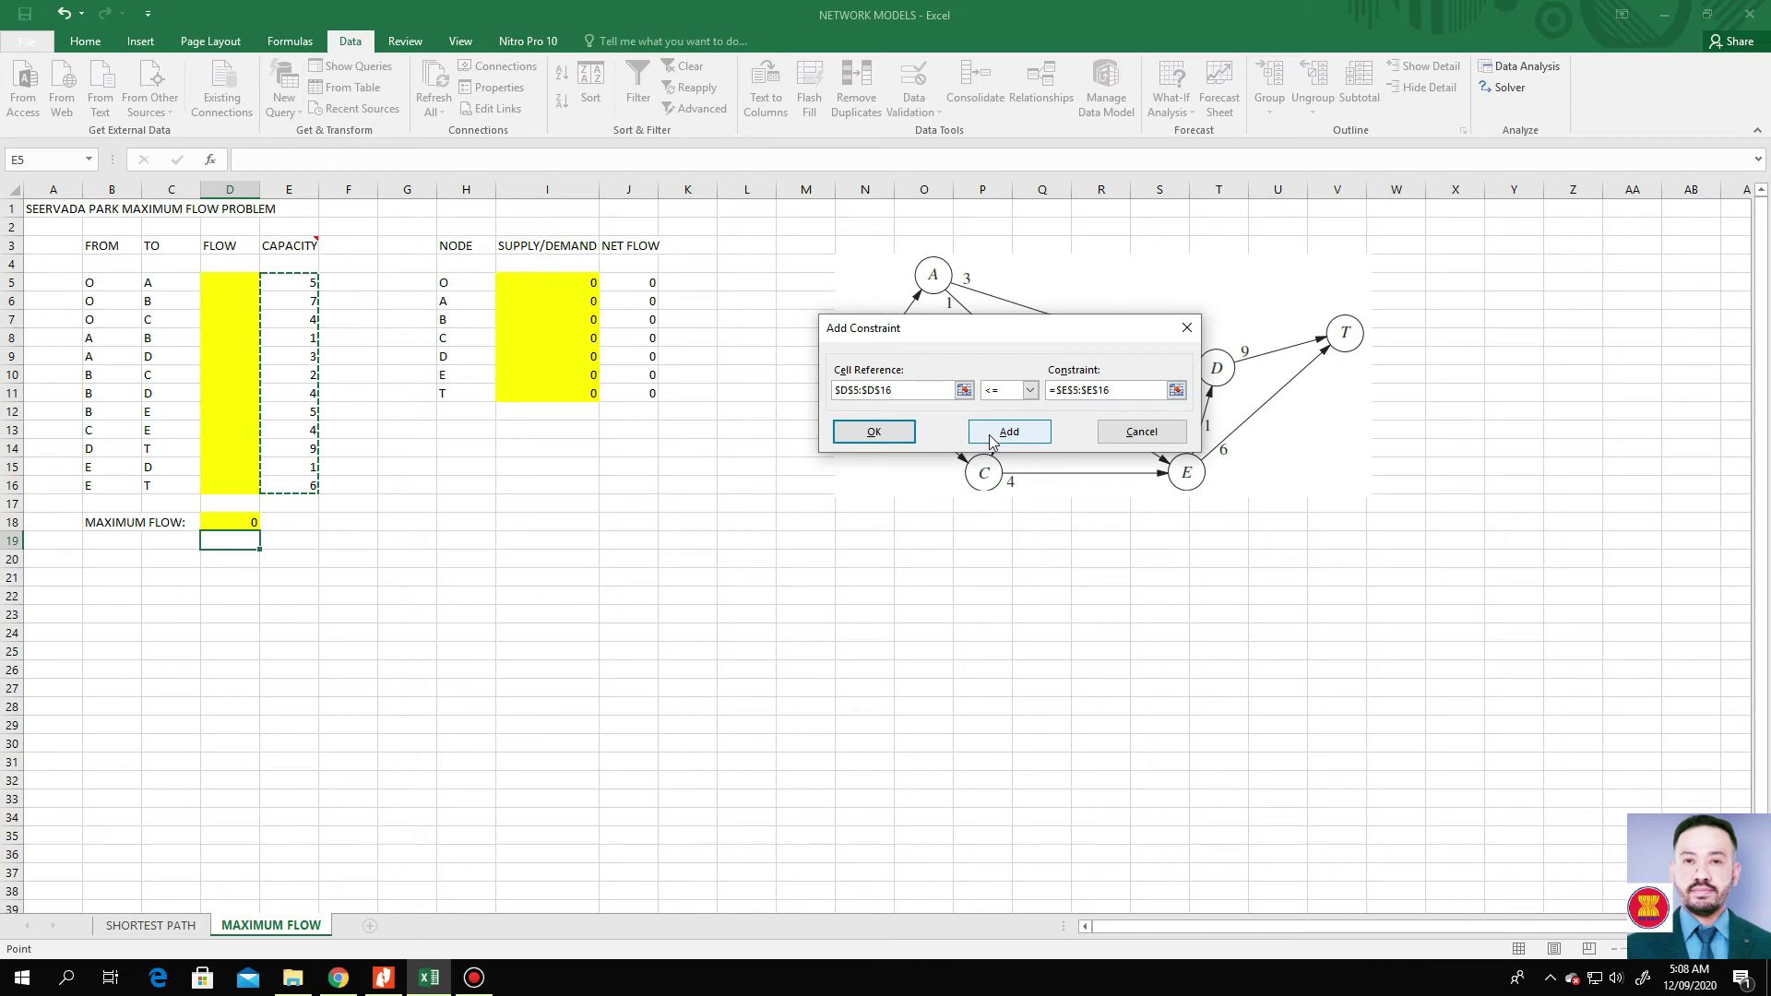
{"action": "left_click", "coordinate": [989, 439]}
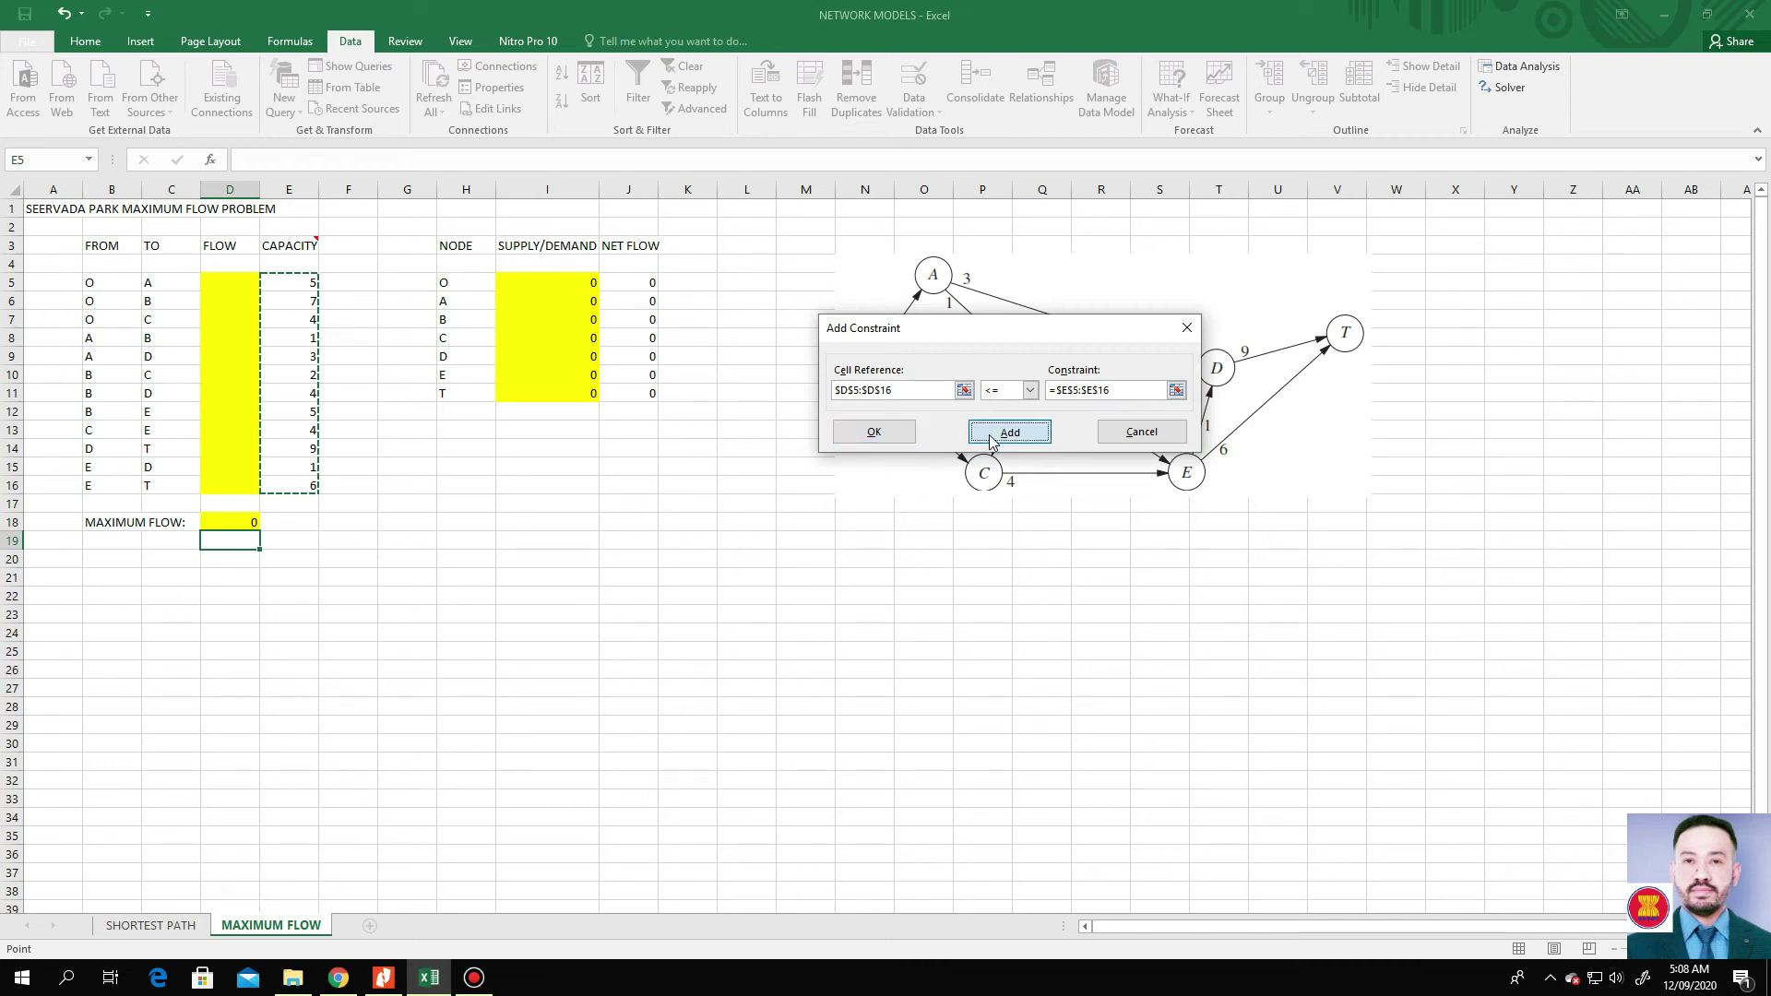
Set the new constraint's cell reference to $I$6:$I$10 for nodes A–E.
{"action": "left_click", "coordinate": [963, 390]}
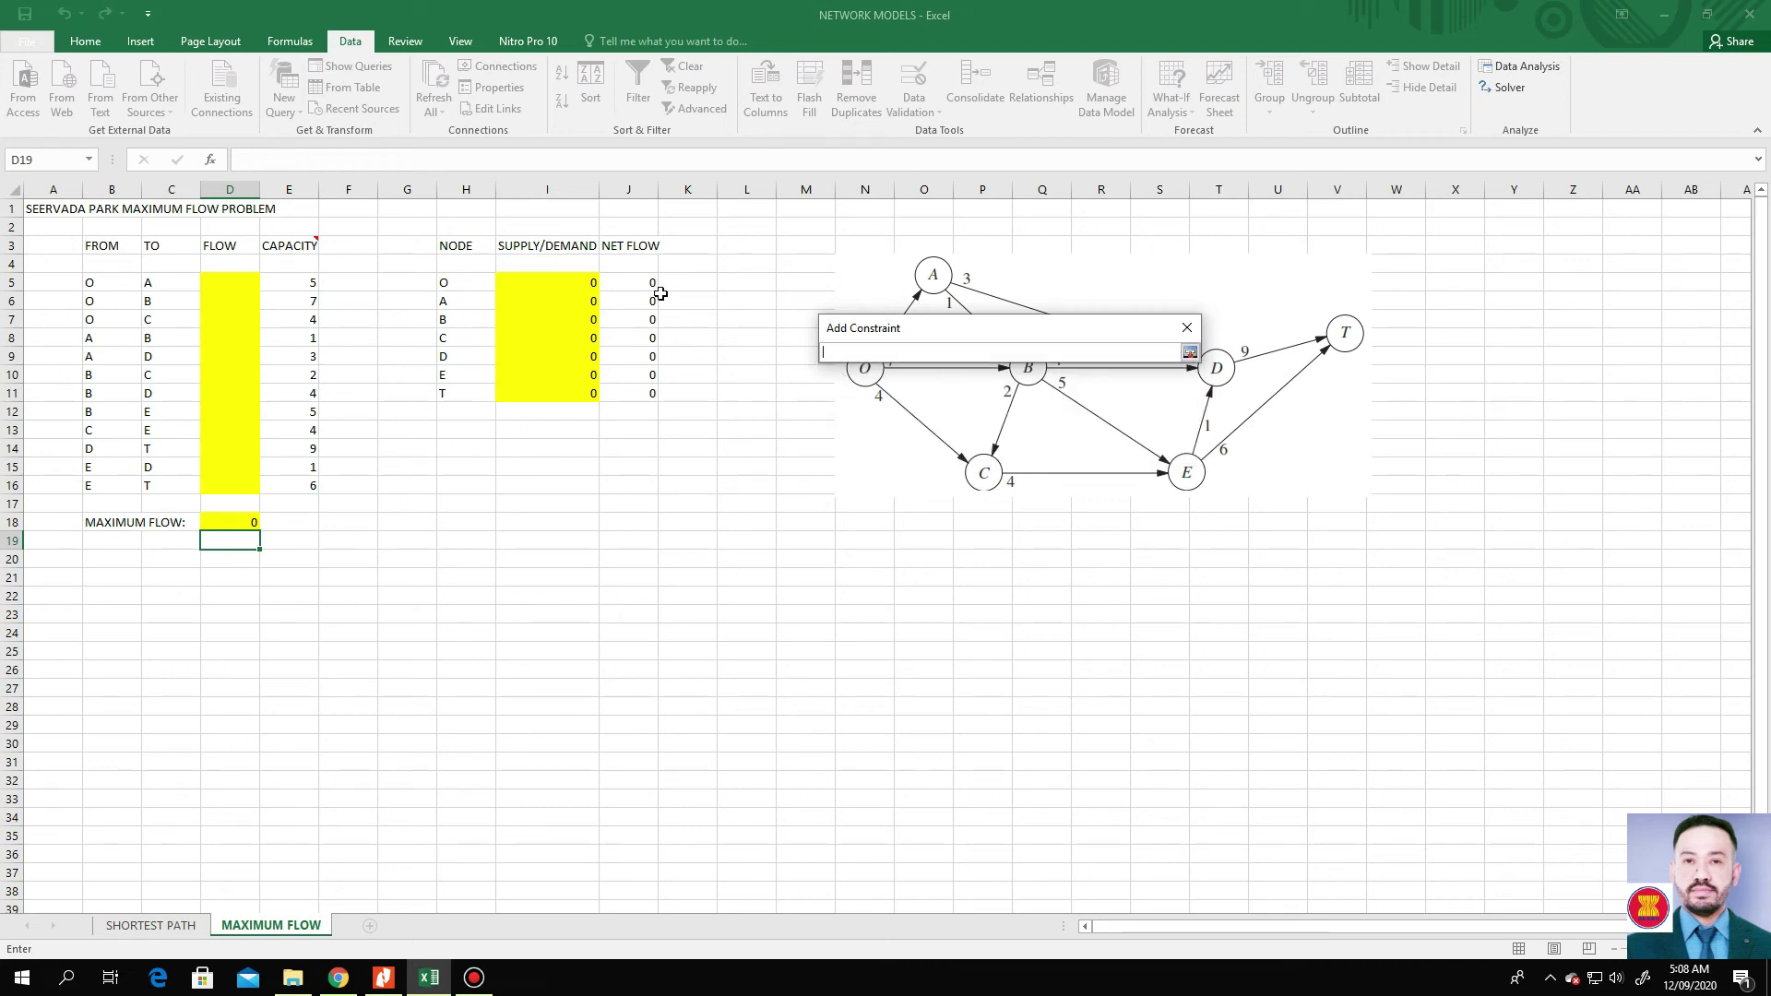
{"action": "left_click_drag", "start_coordinate": [583, 280], "coordinate": [579, 393]}
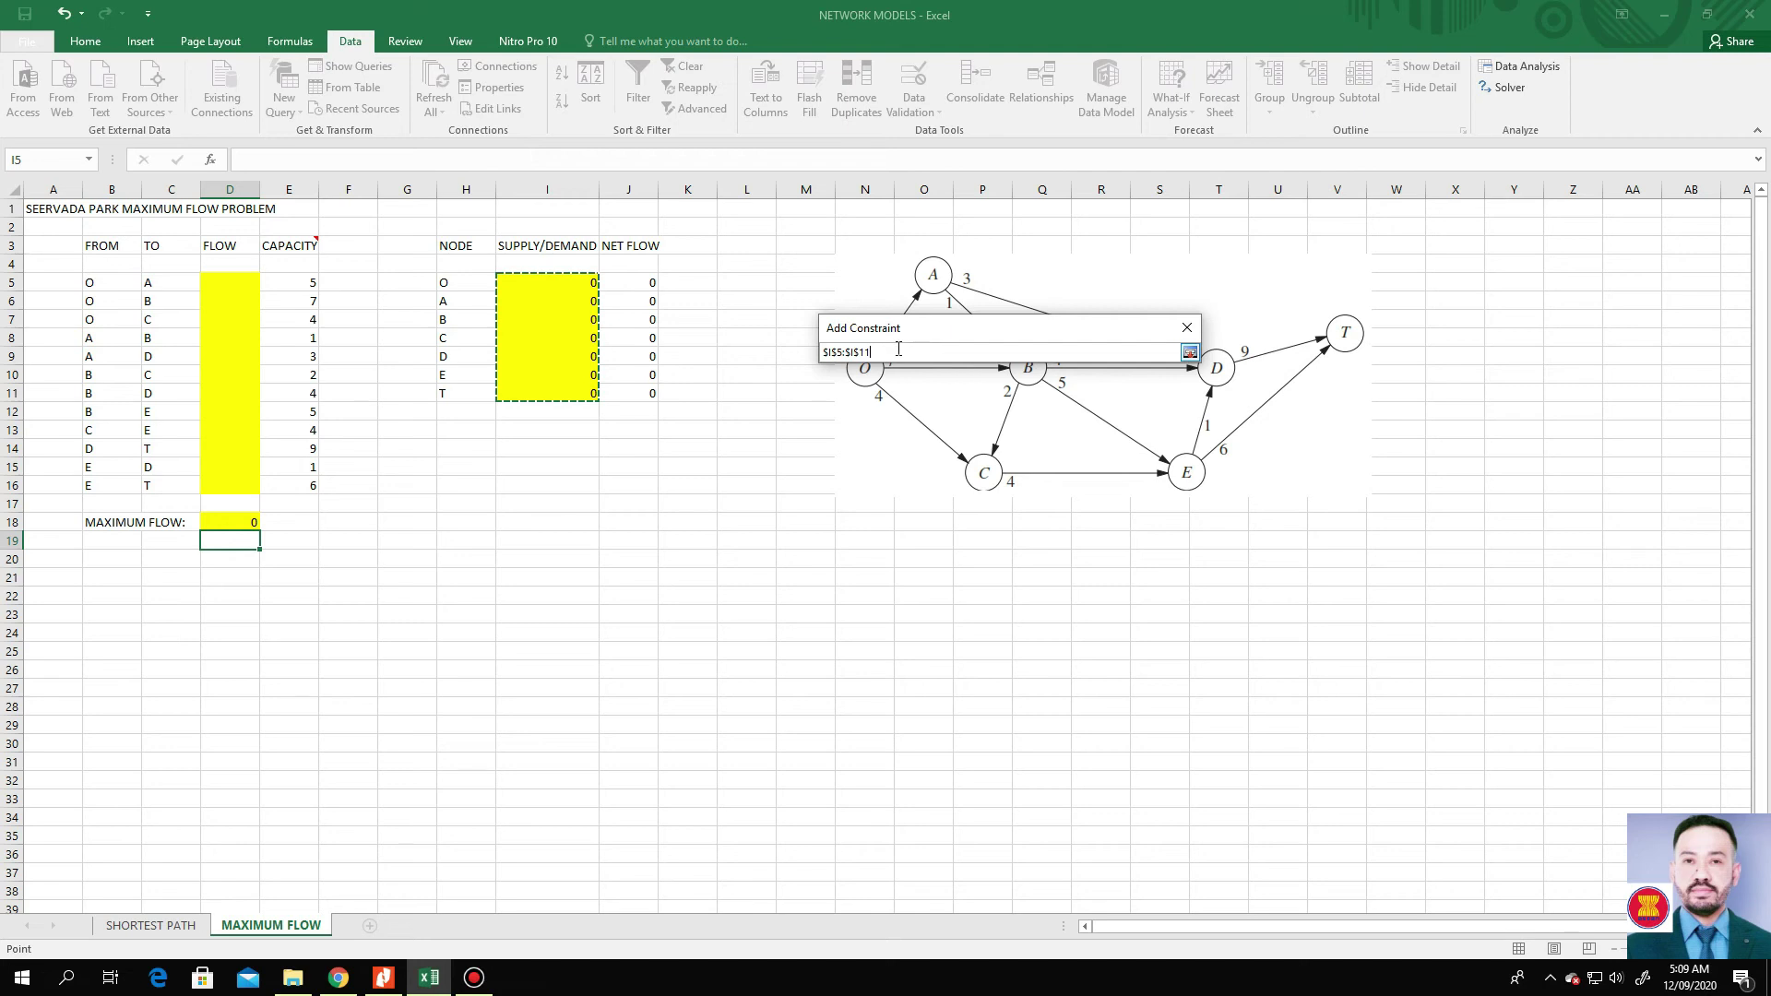
{"action": "left_click_drag", "start_coordinate": [572, 283], "coordinate": [576, 367]}
{"action": "left_click", "coordinate": [561, 306]}
{"action": "left_click_drag", "start_coordinate": [562, 306], "coordinate": [565, 371]}
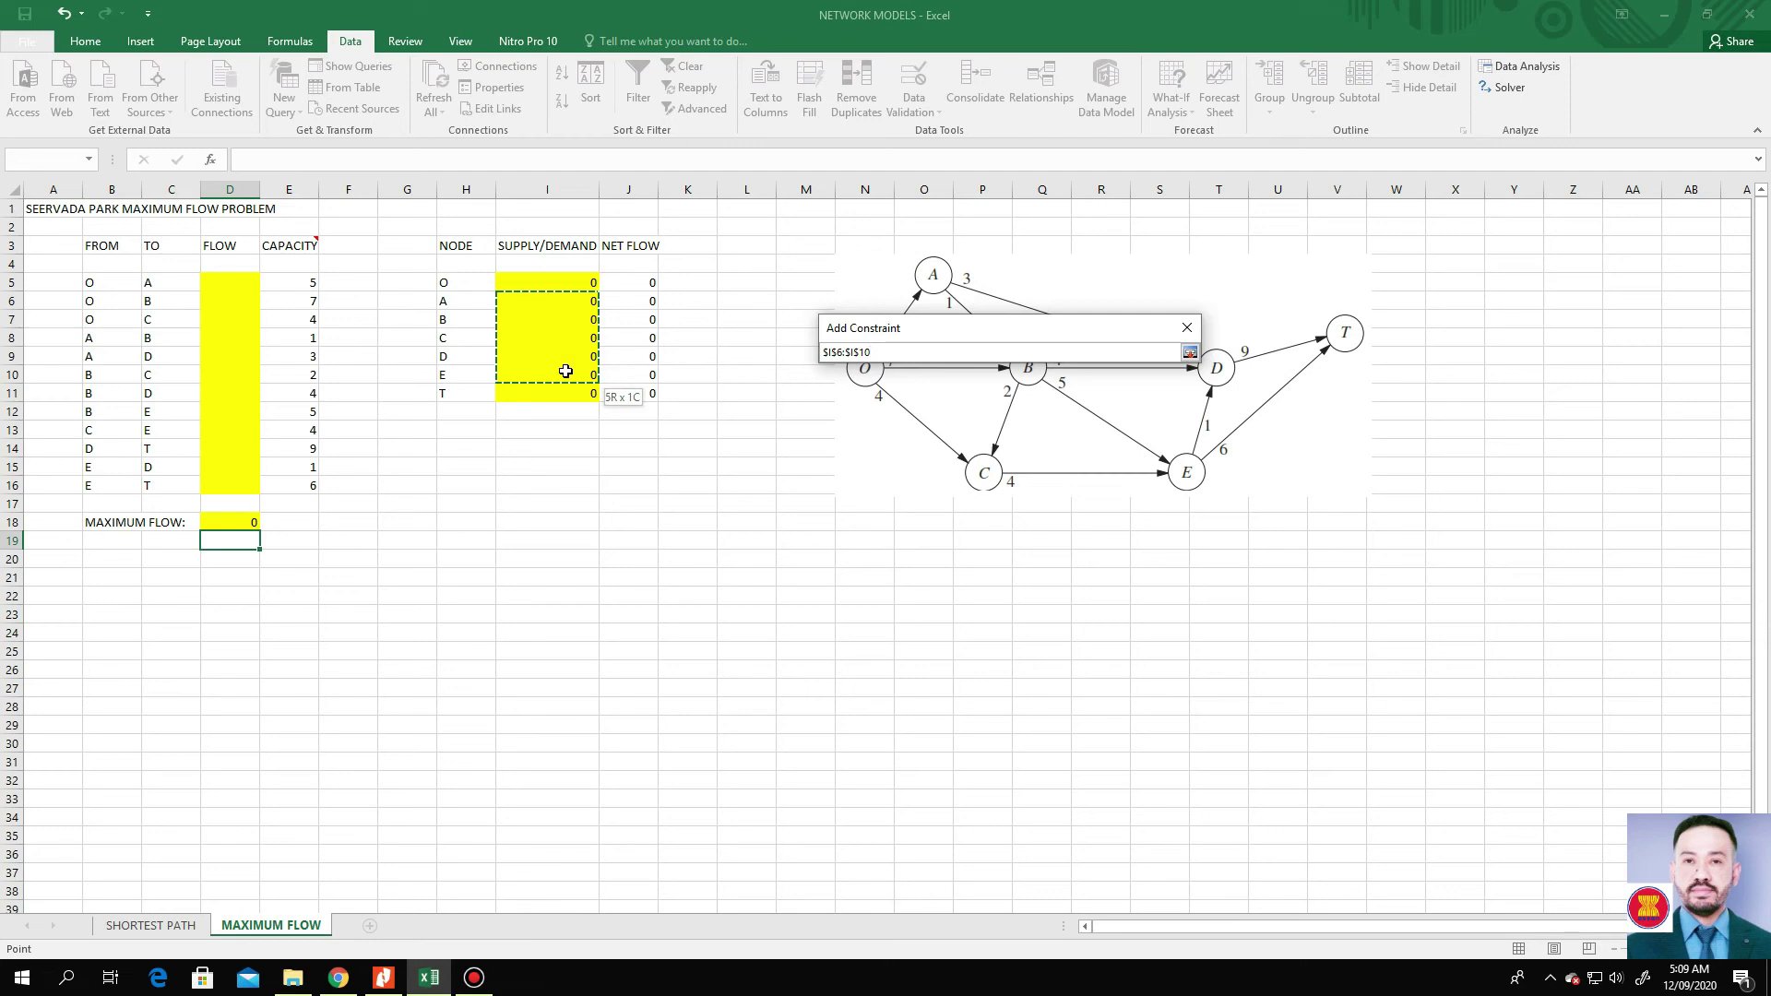
{"action": "left_click", "coordinate": [1190, 352]}
Complete the constraint as $I$6:$I$10 = $J$6:$J$10, correcting the right-hand range, and confirm.
{"action": "left_click", "coordinate": [1031, 391]}
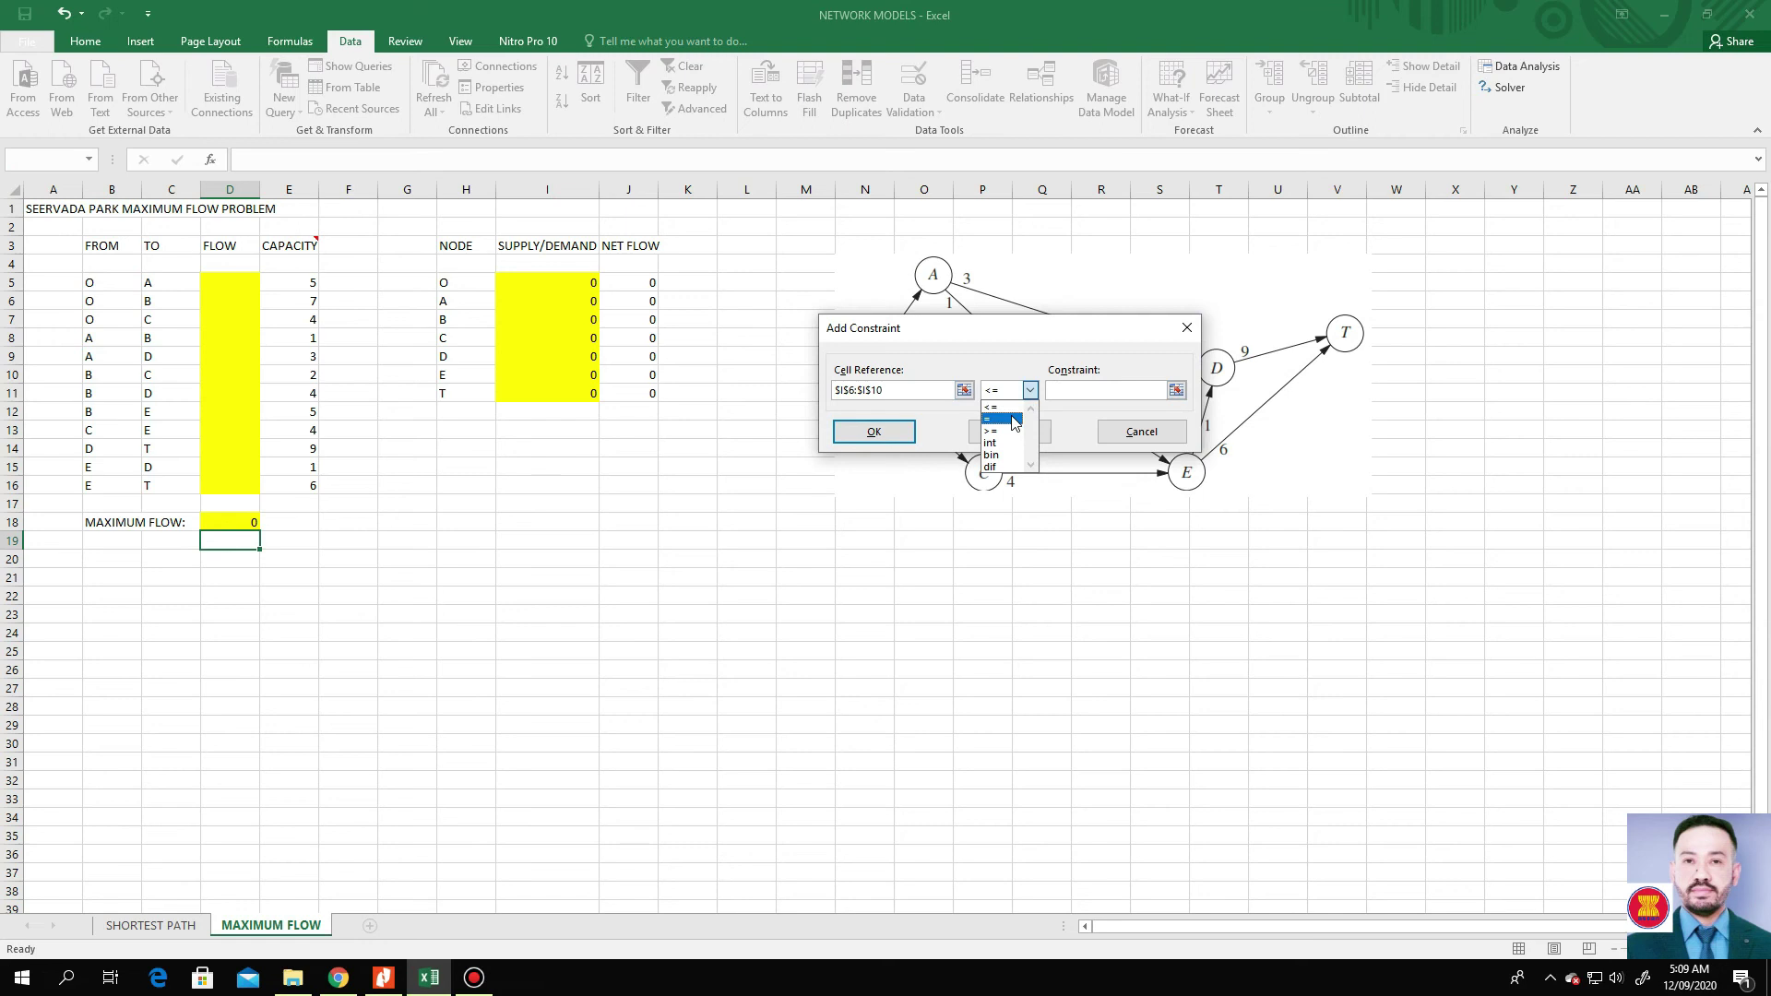
{"action": "left_click", "coordinate": [1012, 418]}
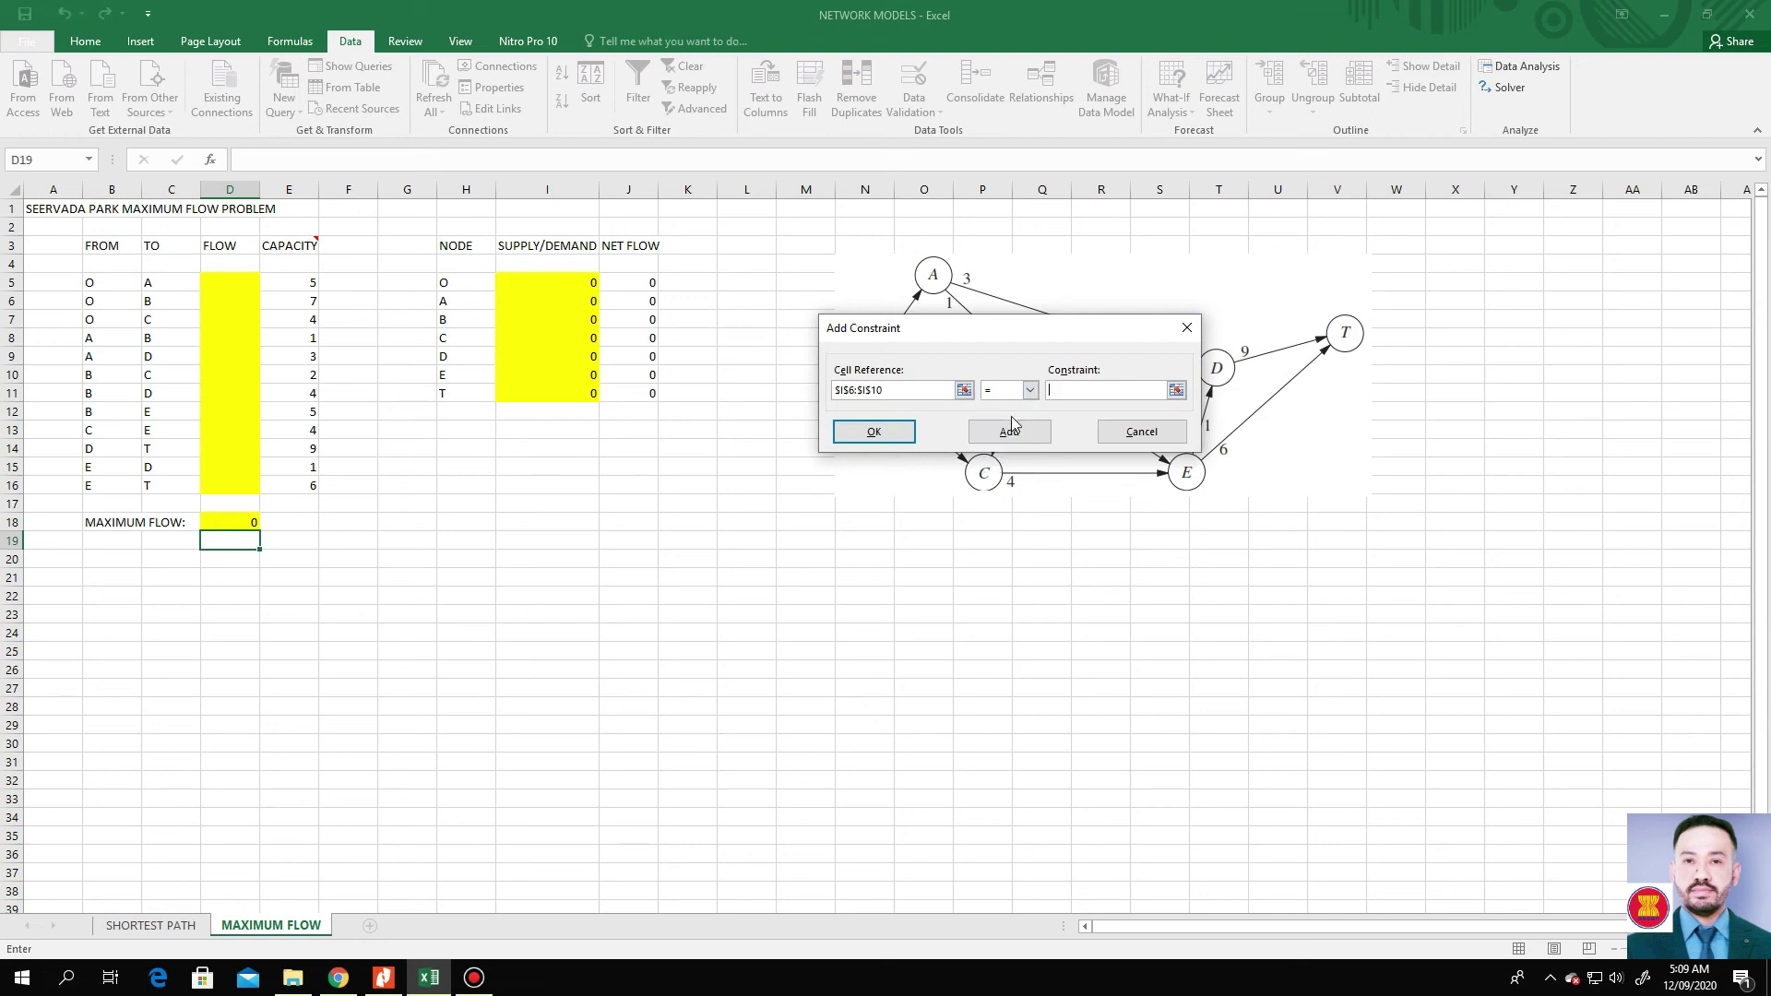
{"action": "left_click", "coordinate": [1176, 390]}
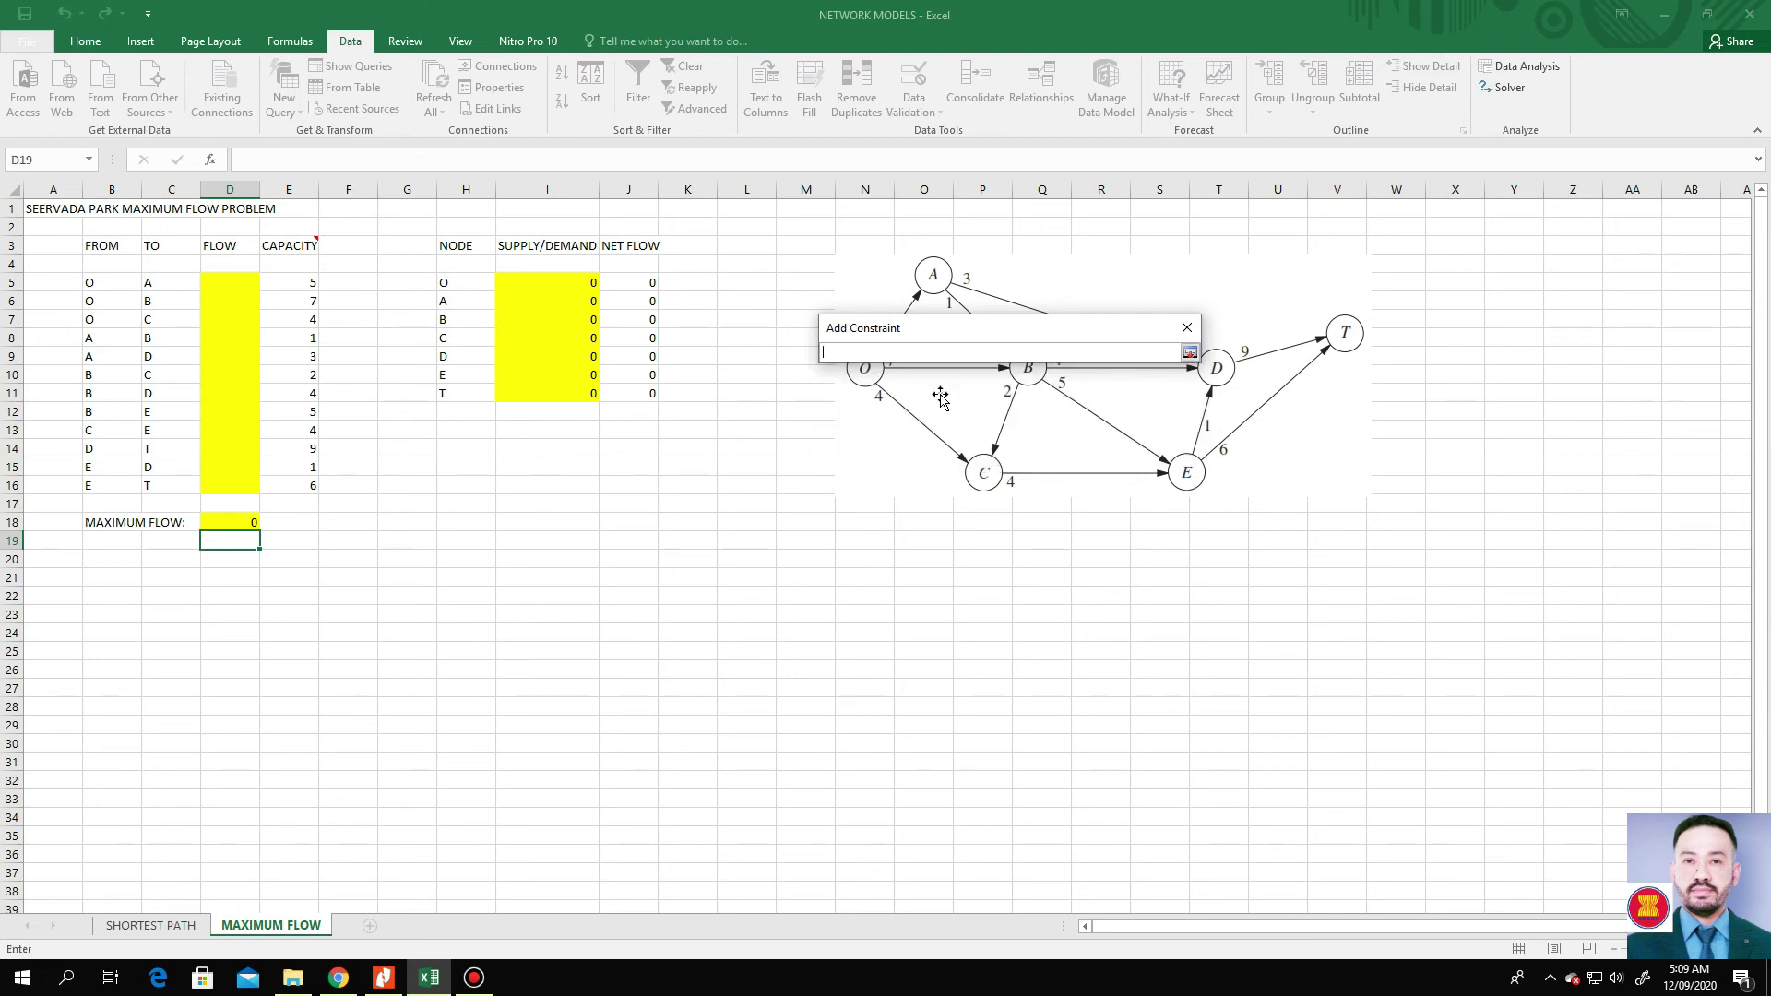
{"action": "left_click", "coordinate": [583, 301]}
{"action": "left_click_drag", "start_coordinate": [581, 301], "coordinate": [583, 374]}
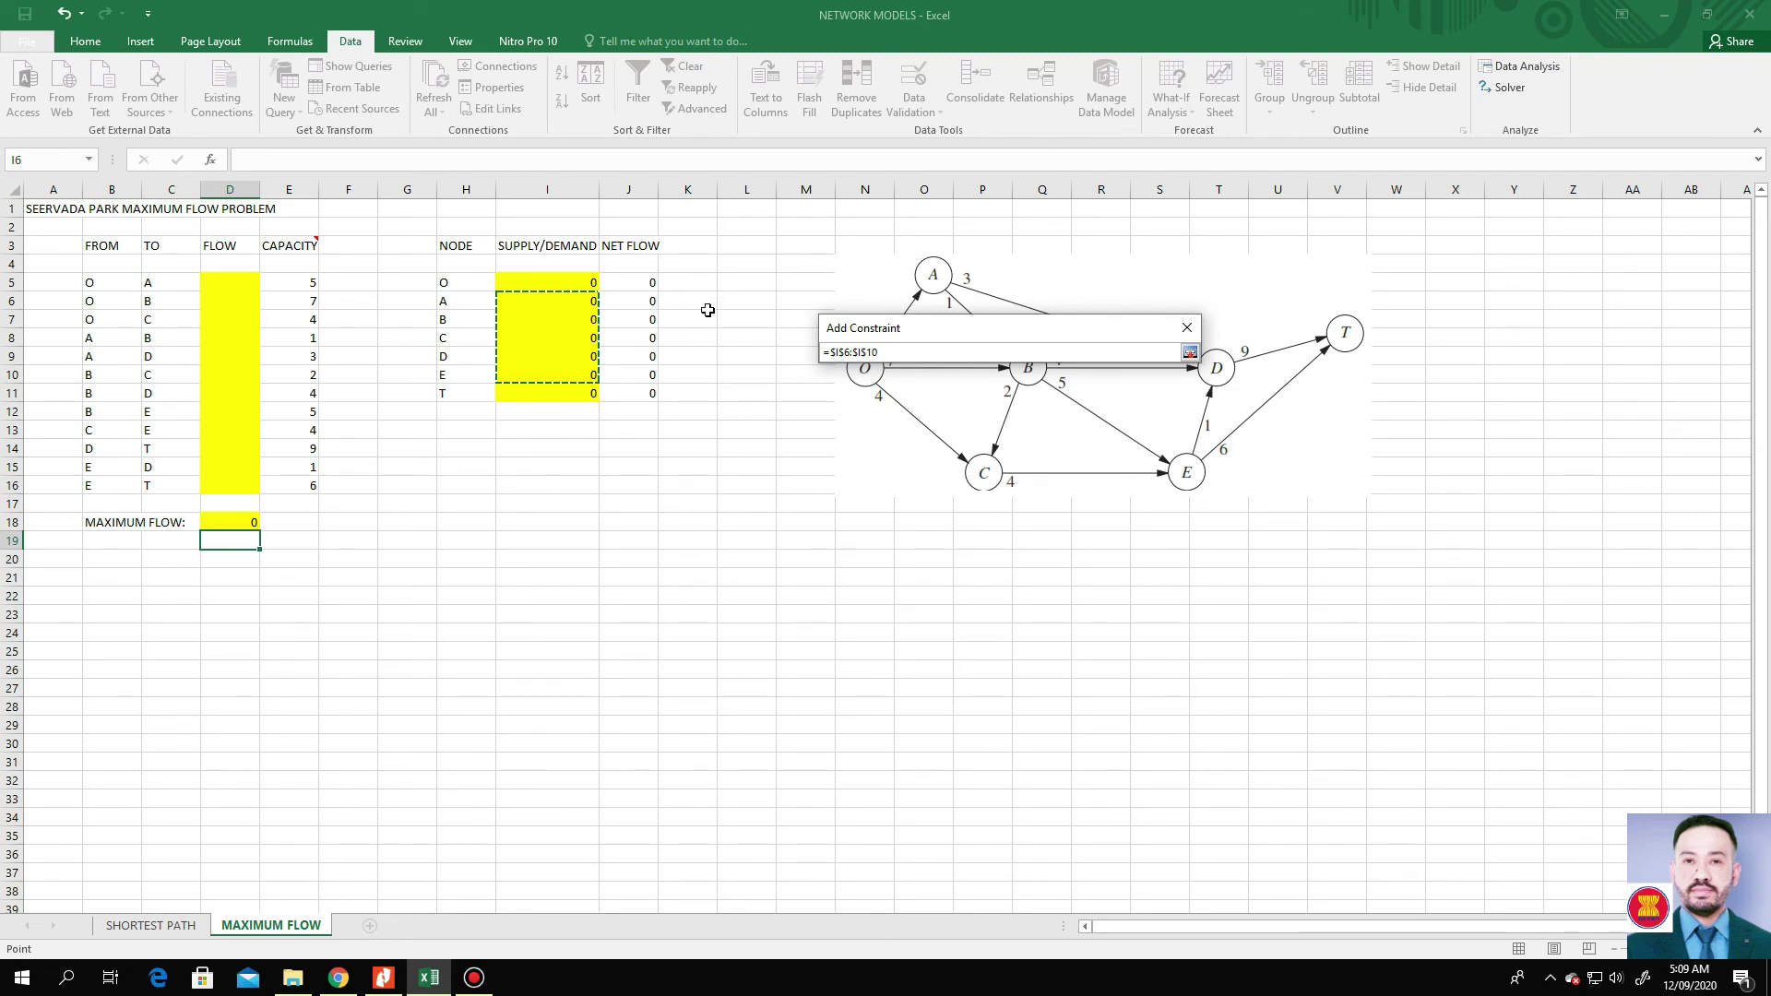
{"action": "left_click", "coordinate": [1040, 357]}
{"action": "left_click_drag", "start_coordinate": [931, 354], "coordinate": [825, 350]}
{"action": "key", "text": "BackSpace"}
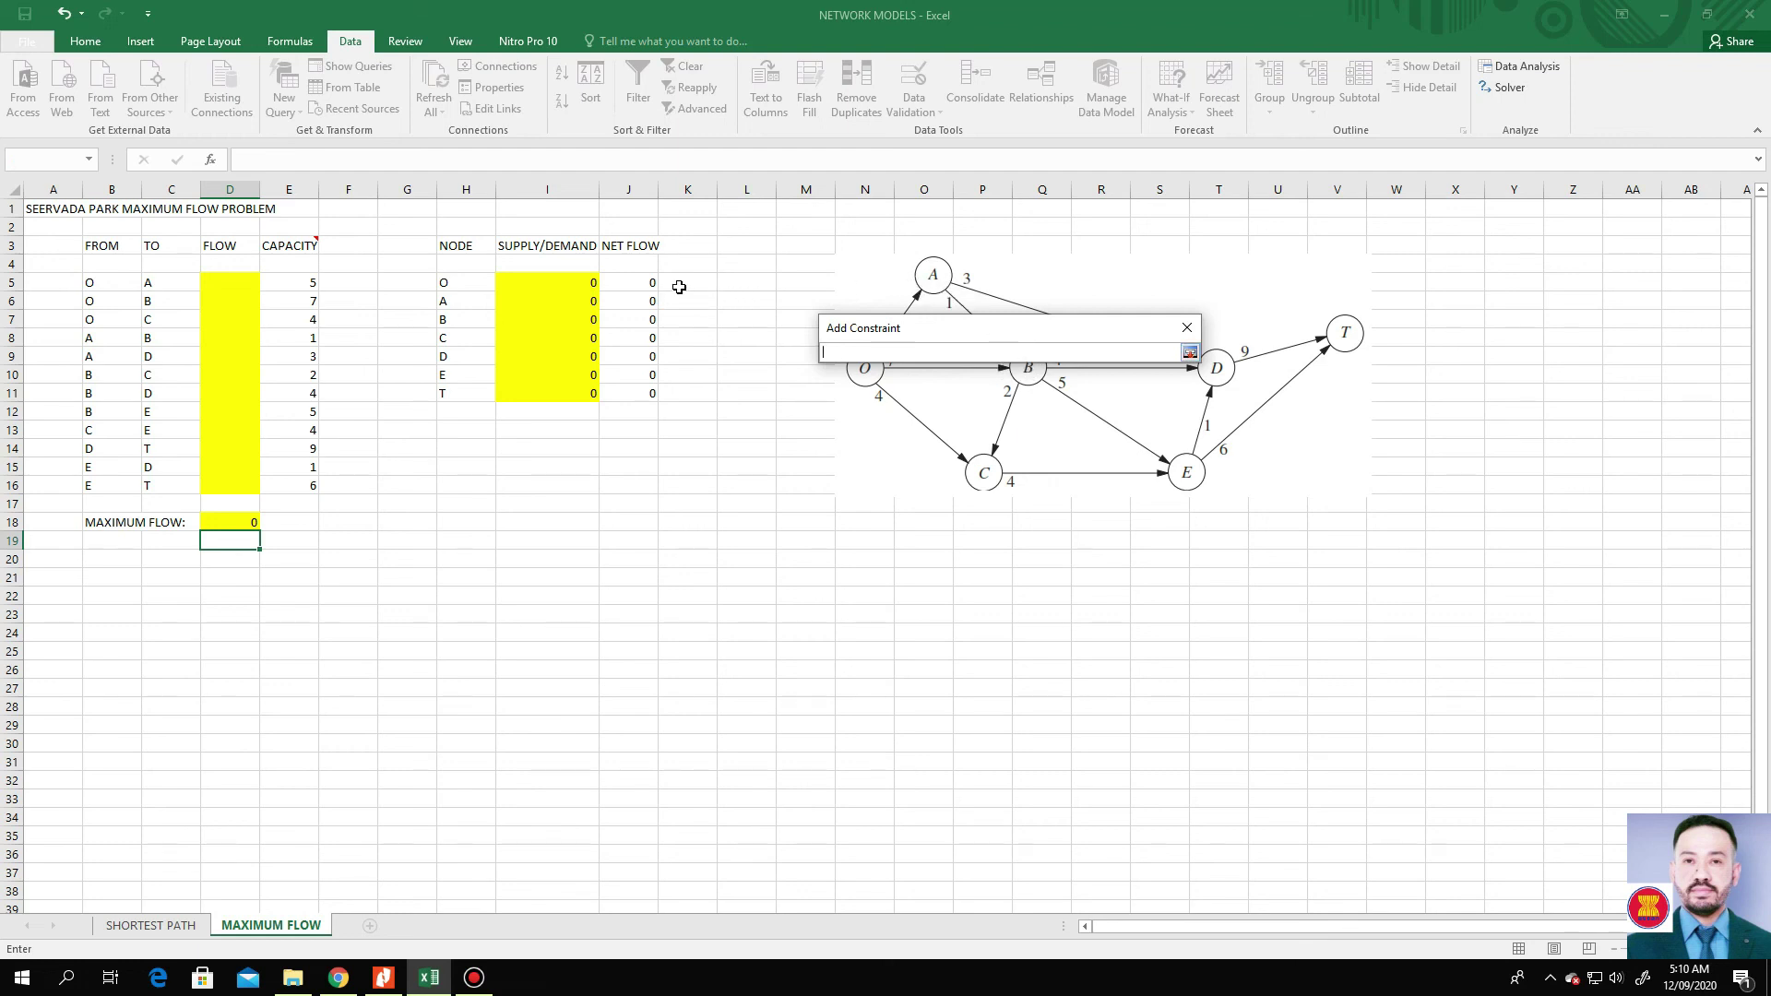
{"action": "left_click_drag", "start_coordinate": [644, 301], "coordinate": [644, 368]}
{"action": "left_click", "coordinate": [1190, 355]}
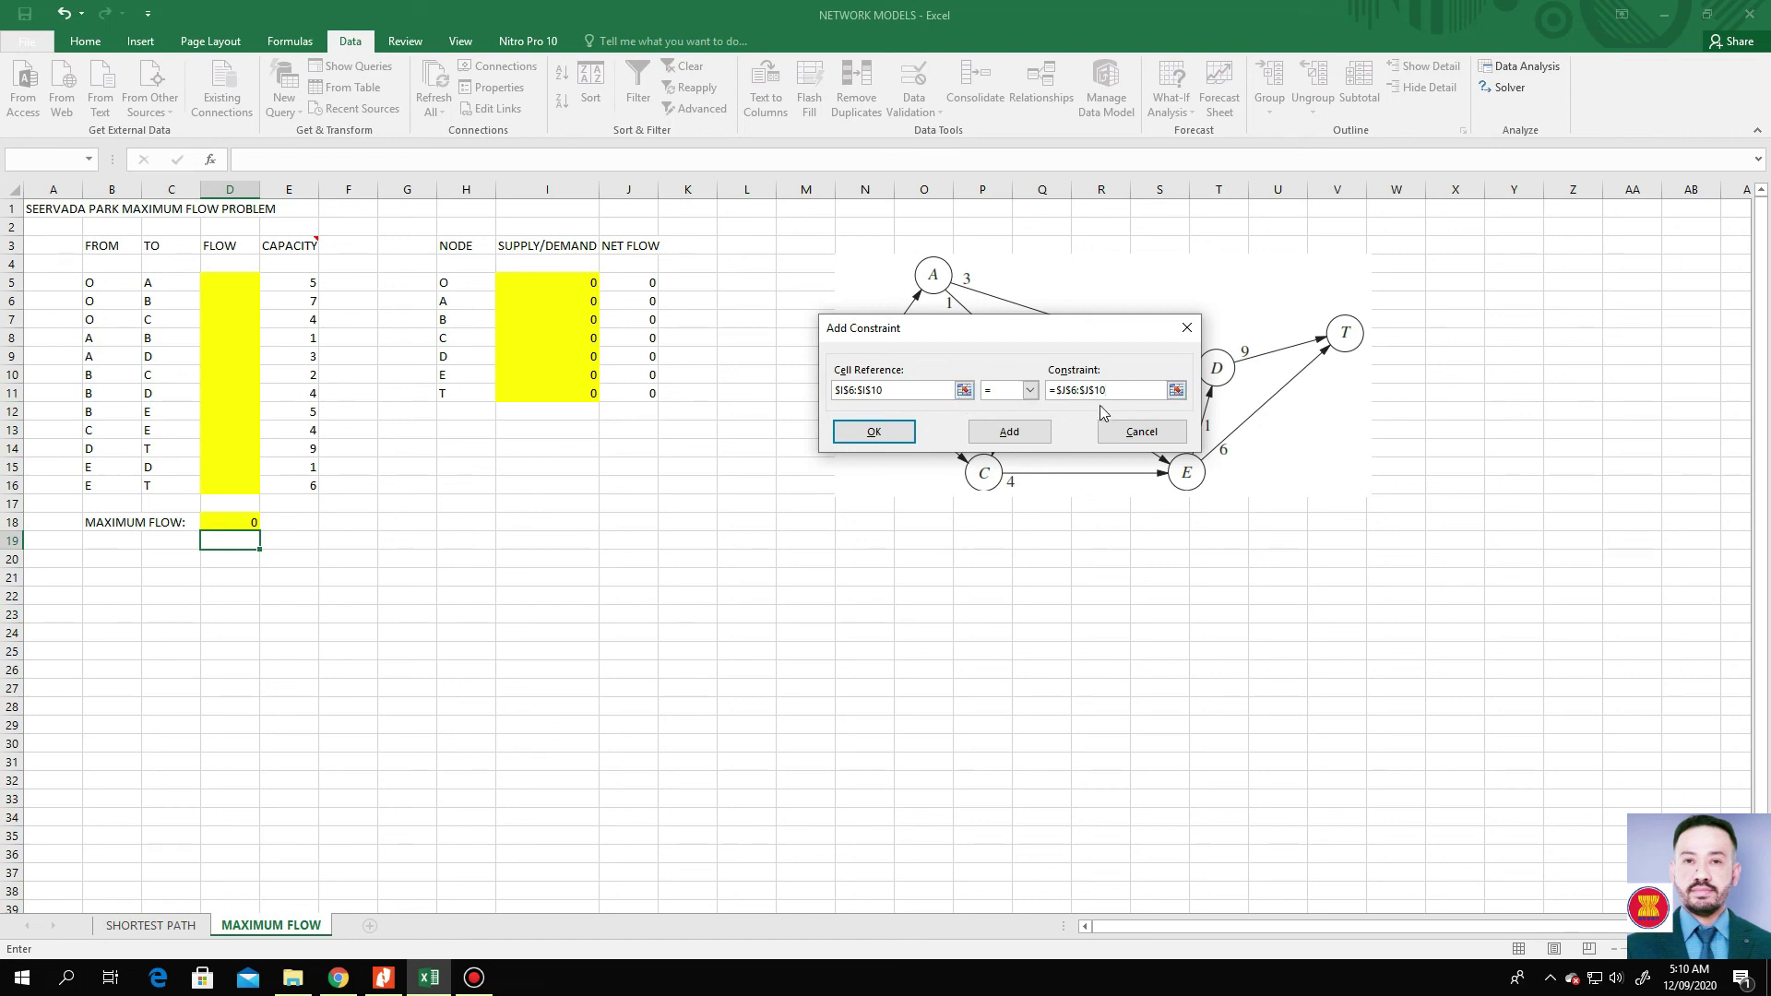
{"action": "left_click", "coordinate": [910, 438]}
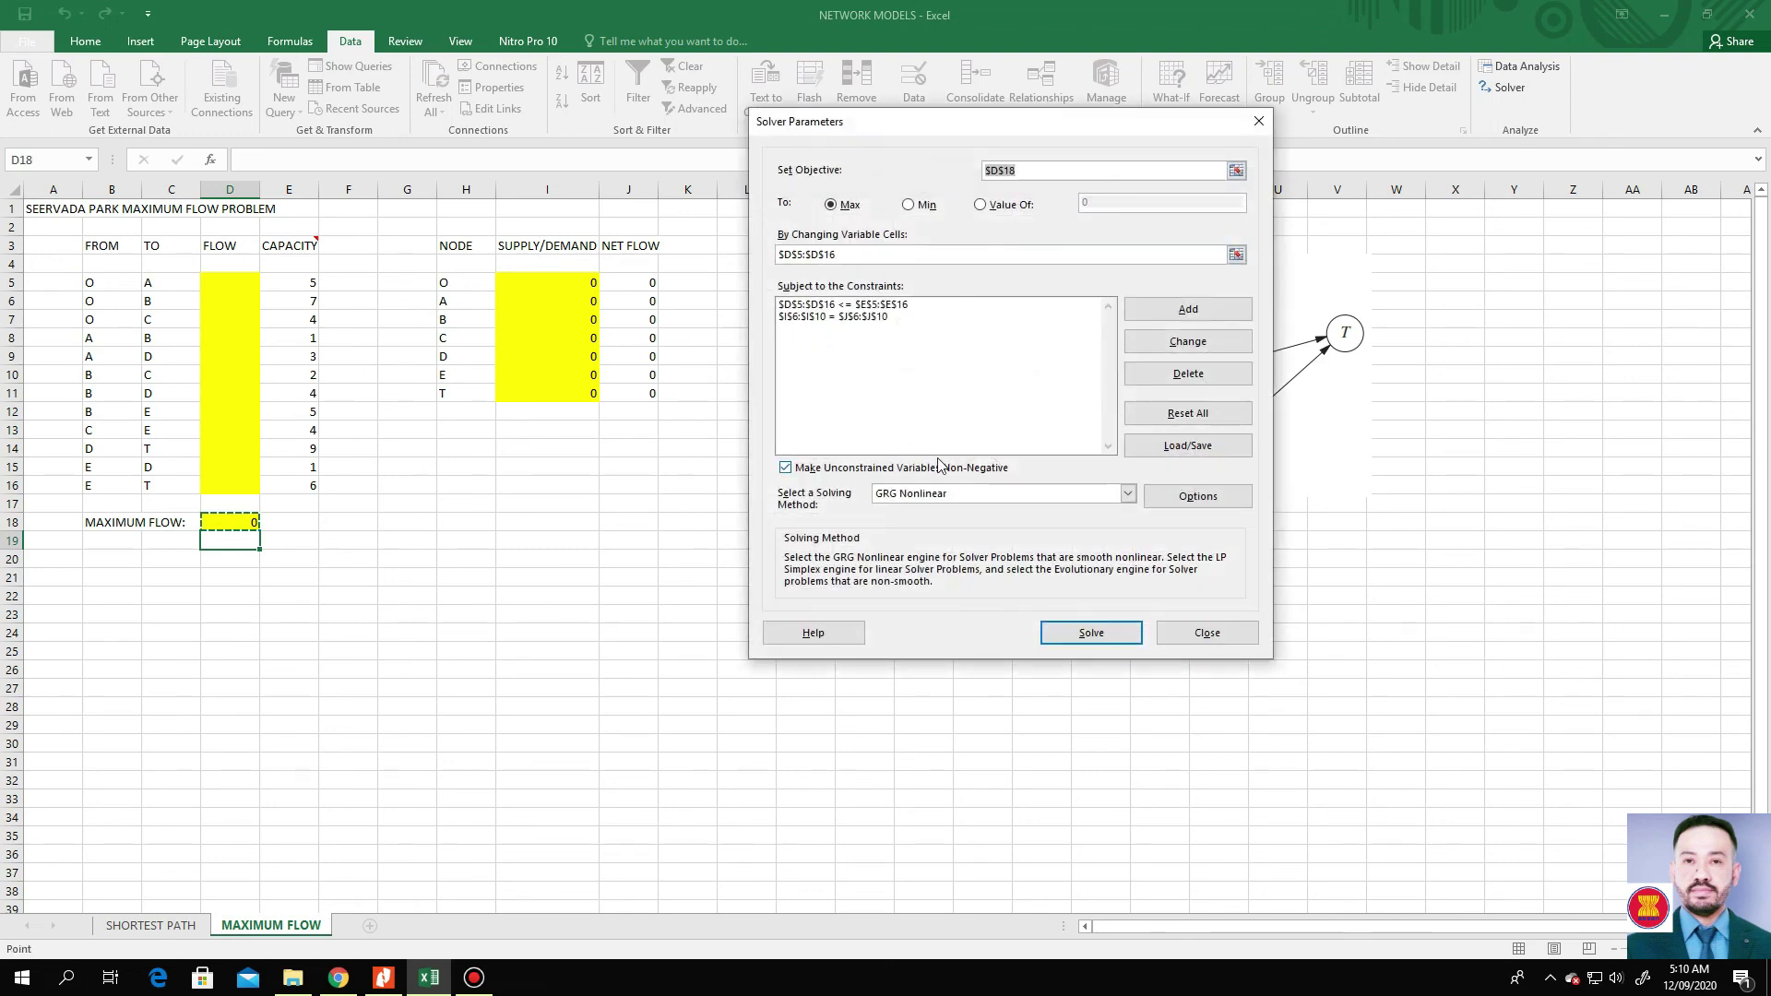
Solve with Simplex LP and keep the solution, giving a maximum flow of 14.
{"action": "left_click", "coordinate": [1127, 495]}
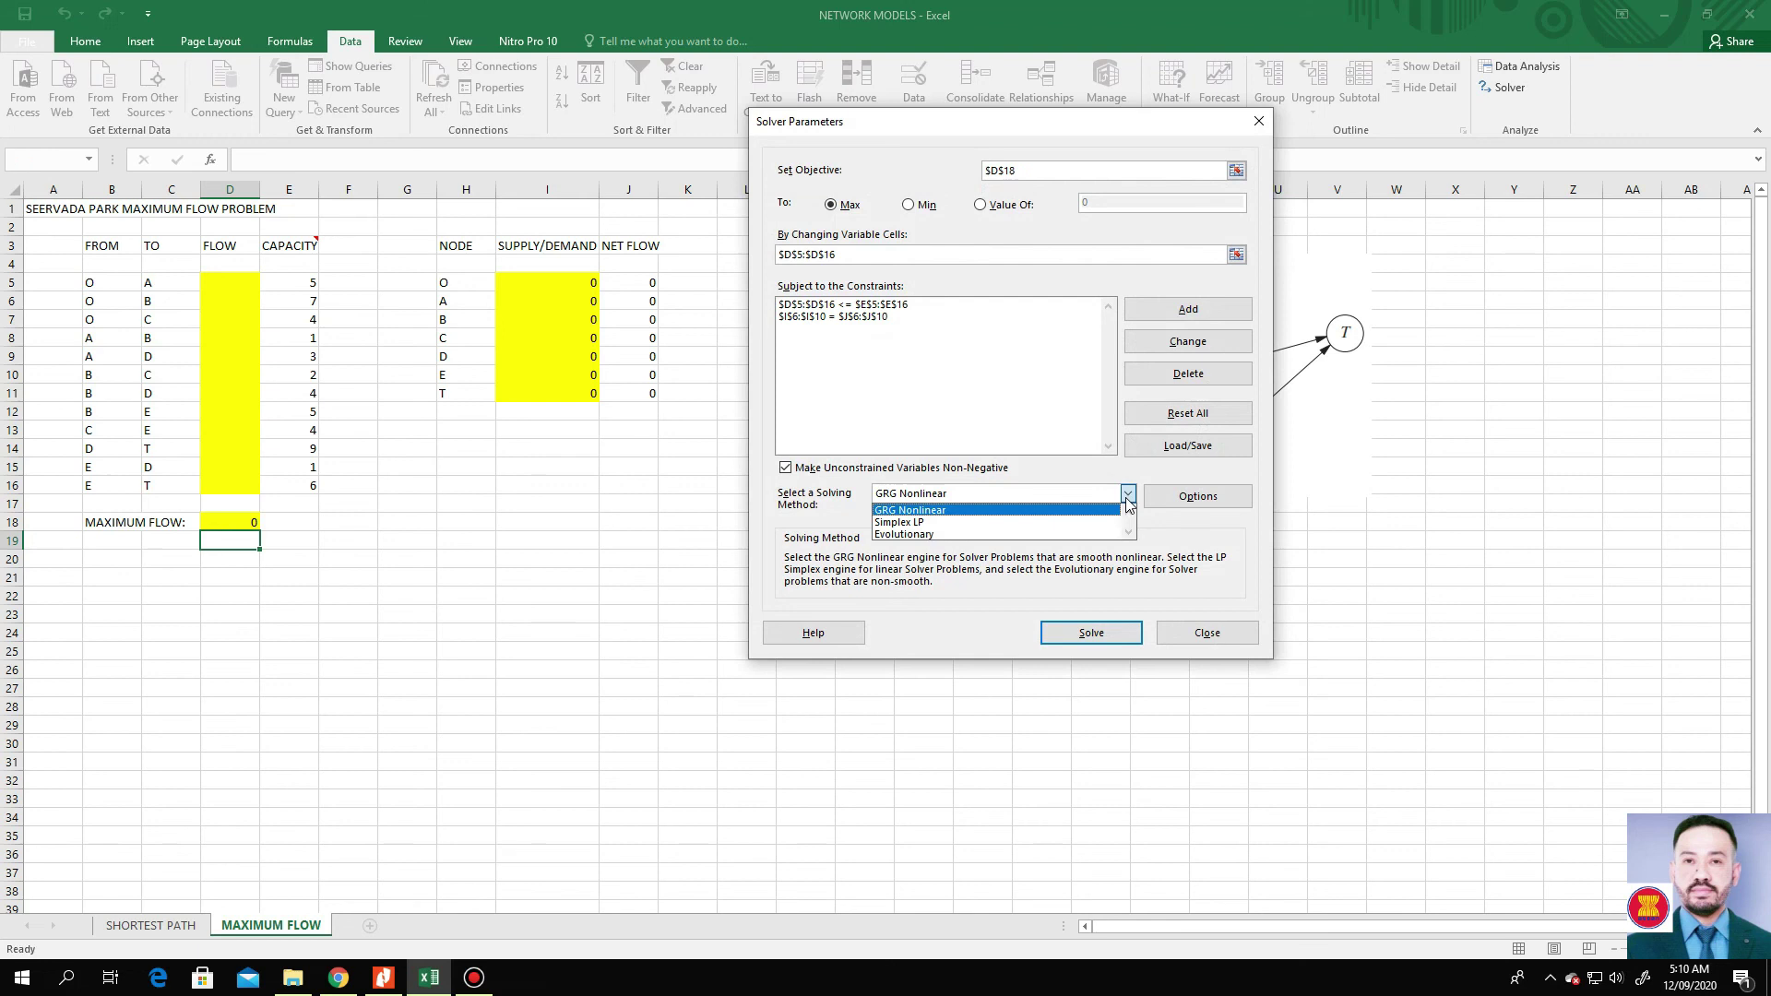
{"action": "left_click", "coordinate": [983, 522]}
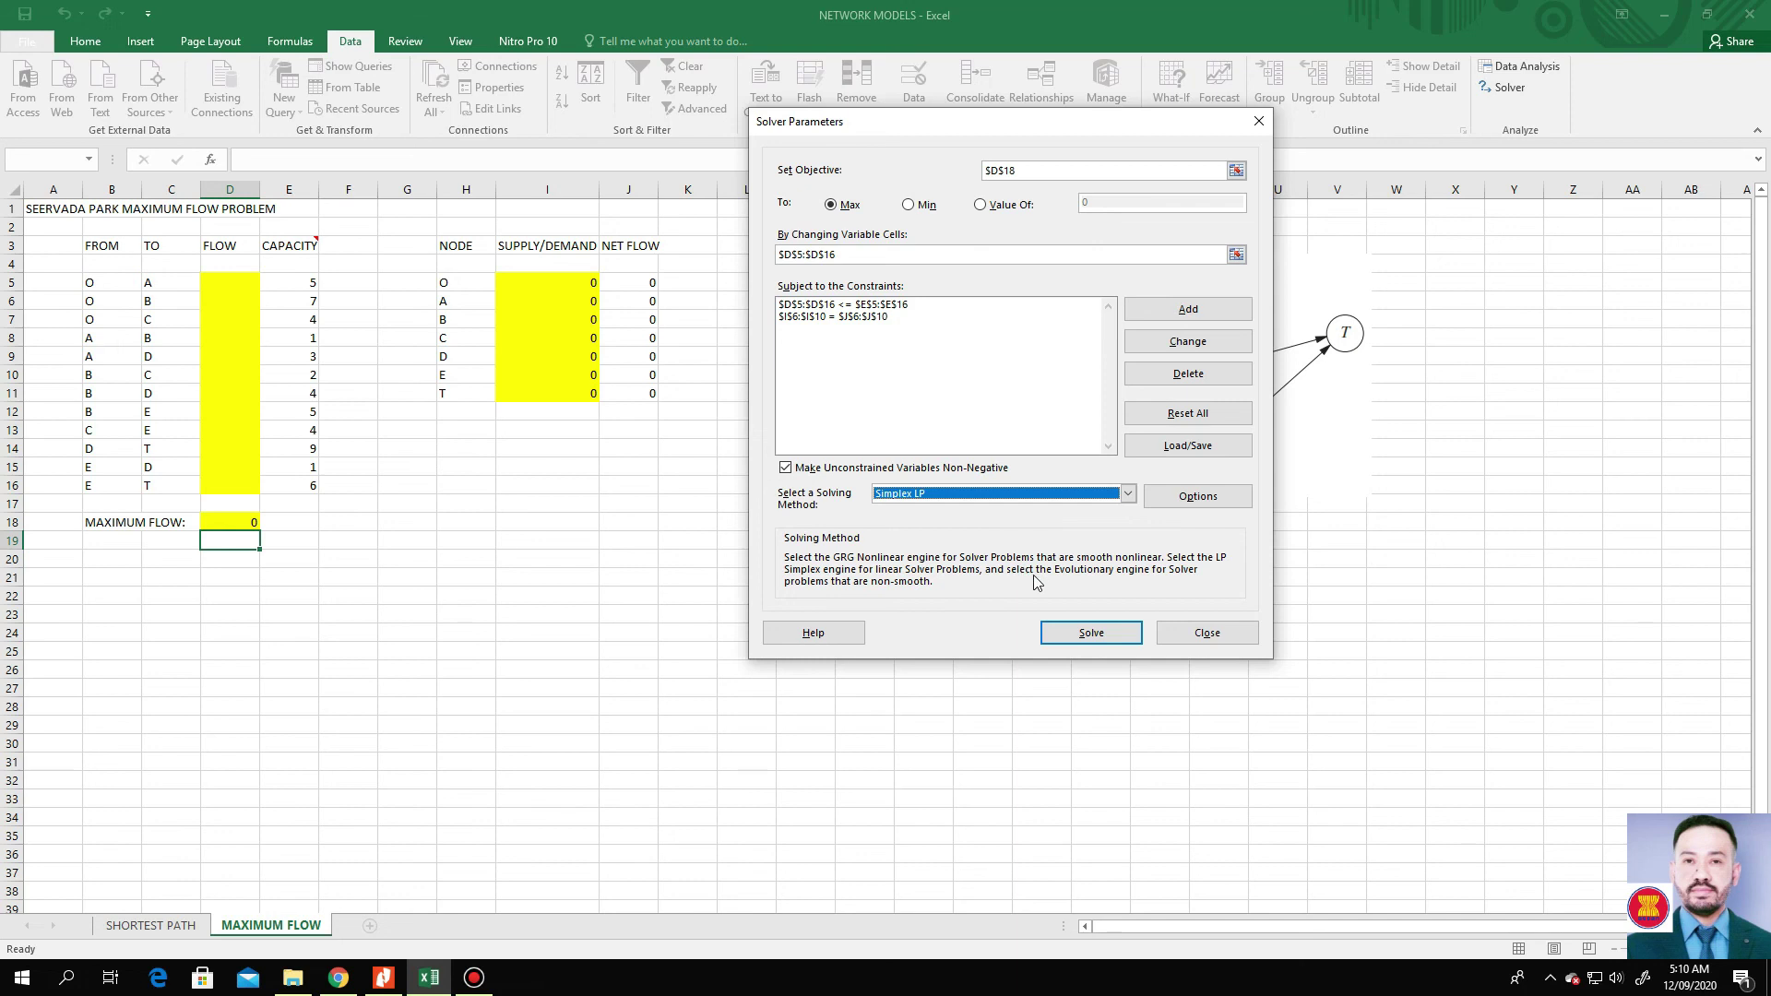
{"action": "left_click", "coordinate": [1081, 633]}
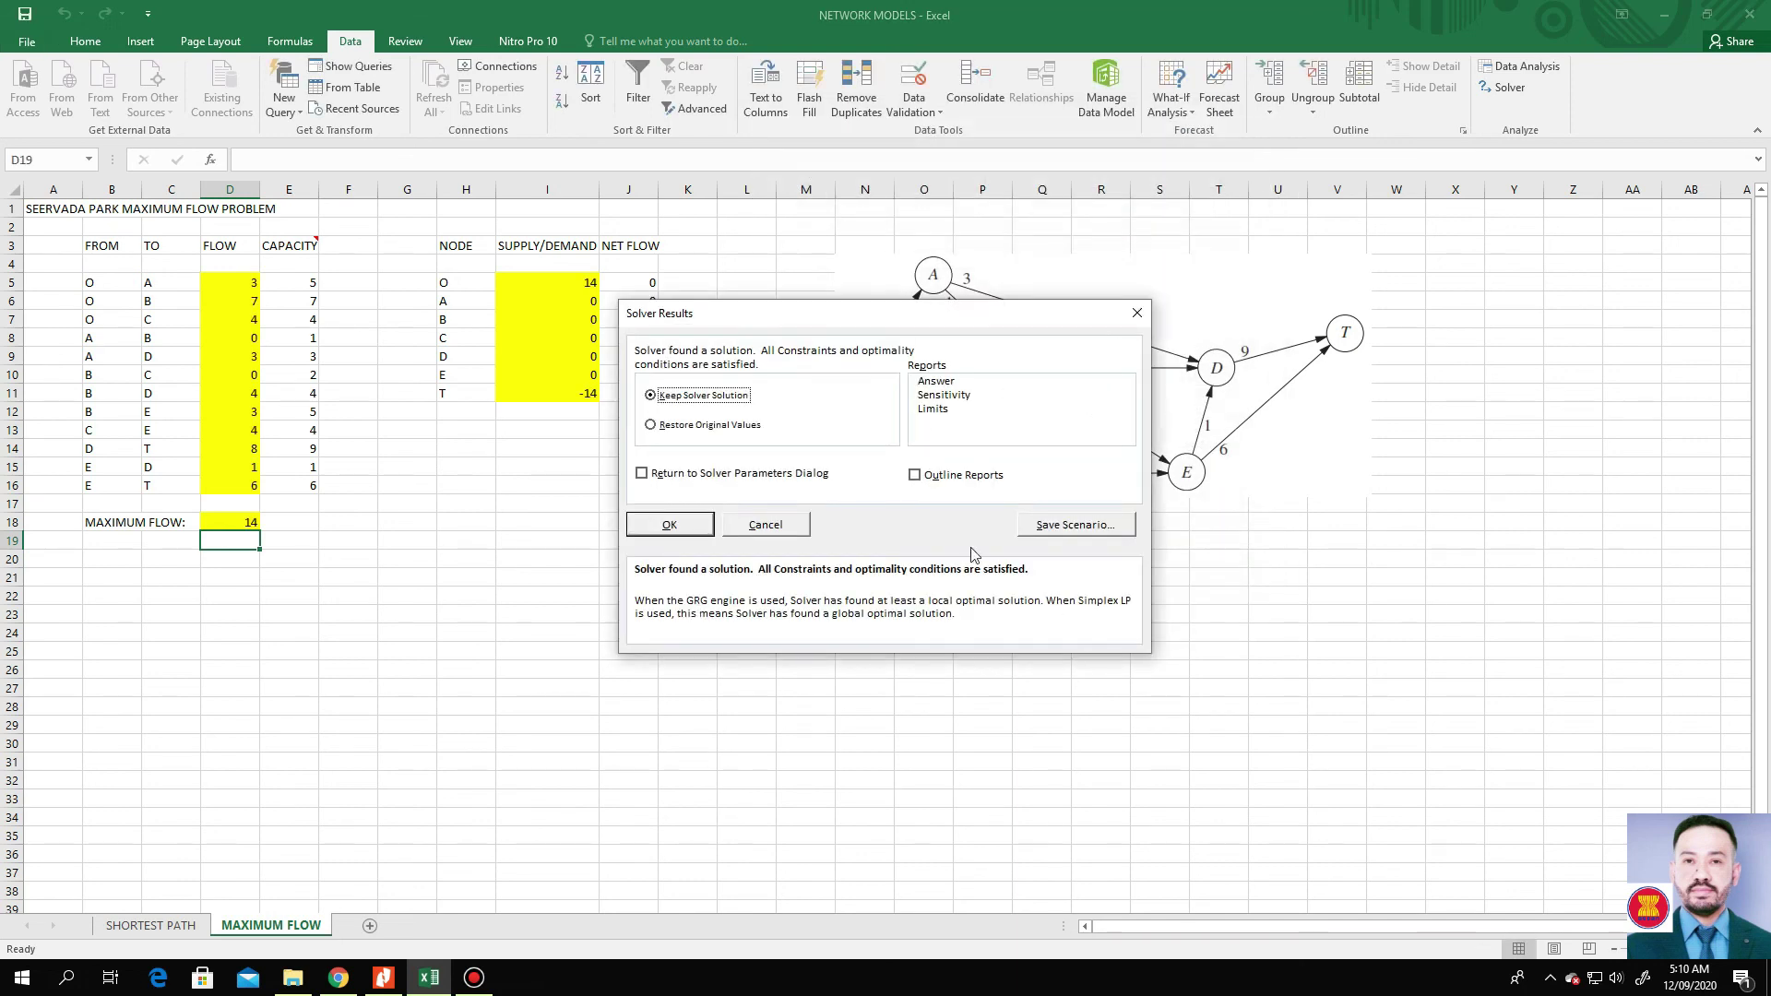
{"action": "left_click", "coordinate": [683, 532]}
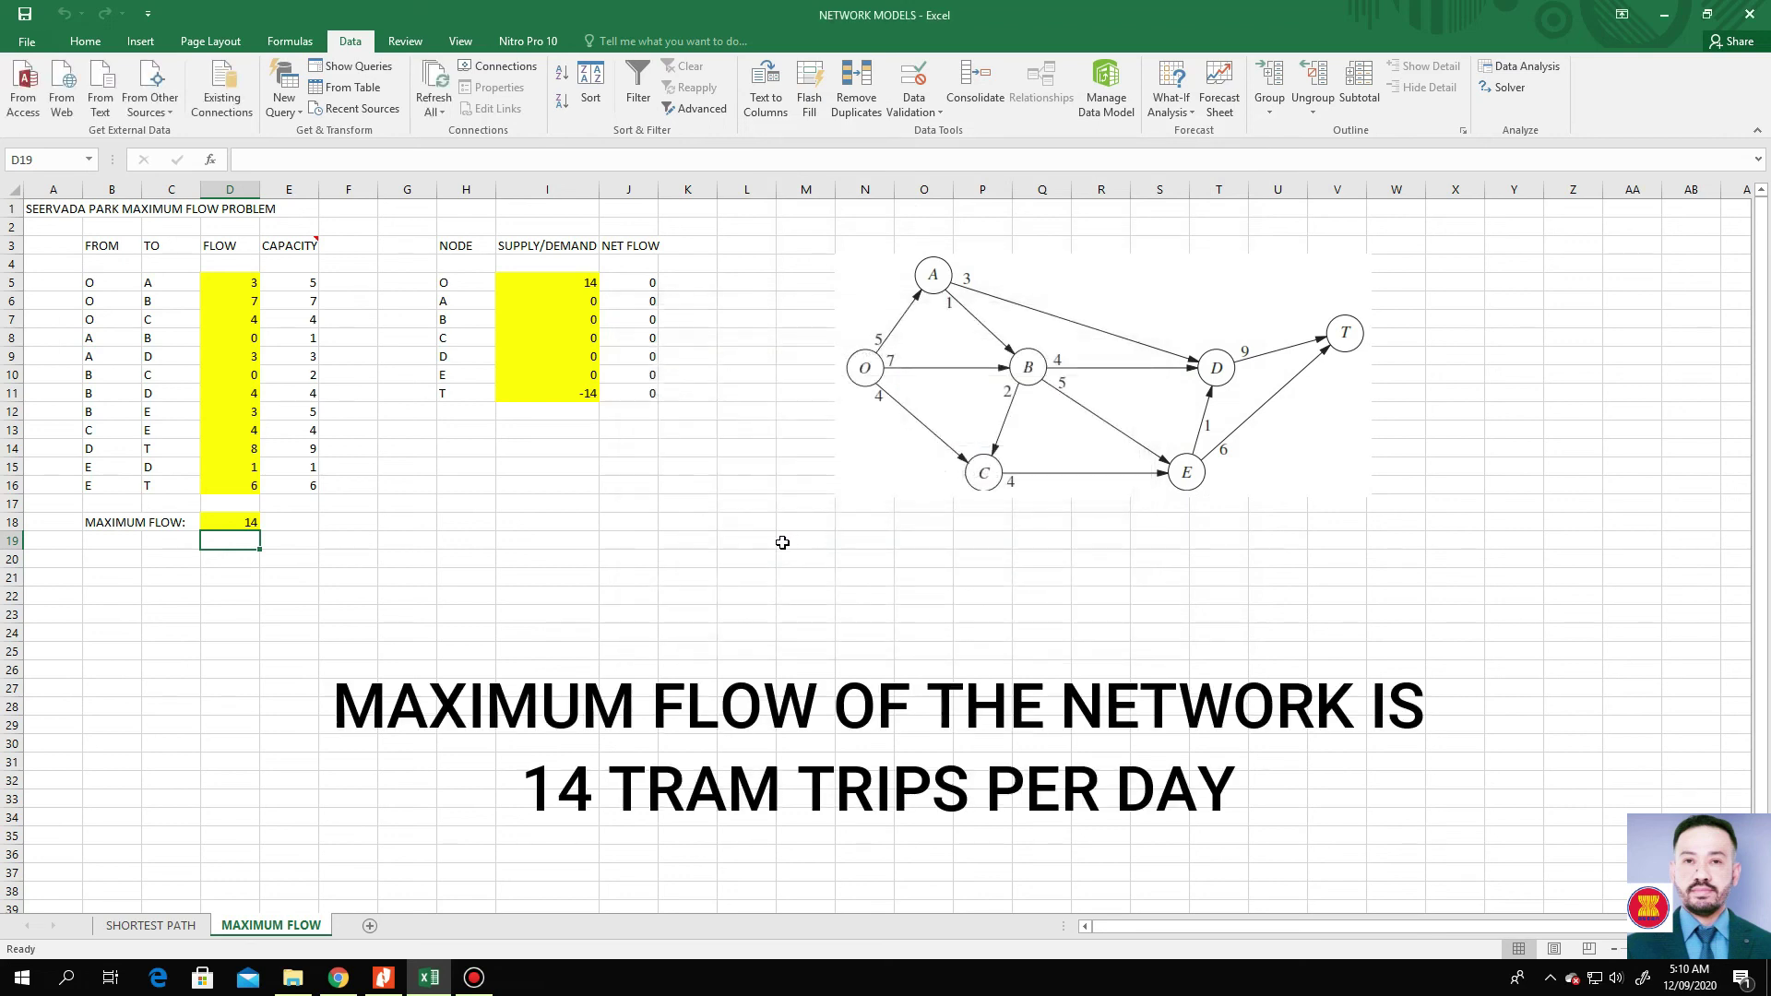
{"action": "left_click", "coordinate": [235, 519]}
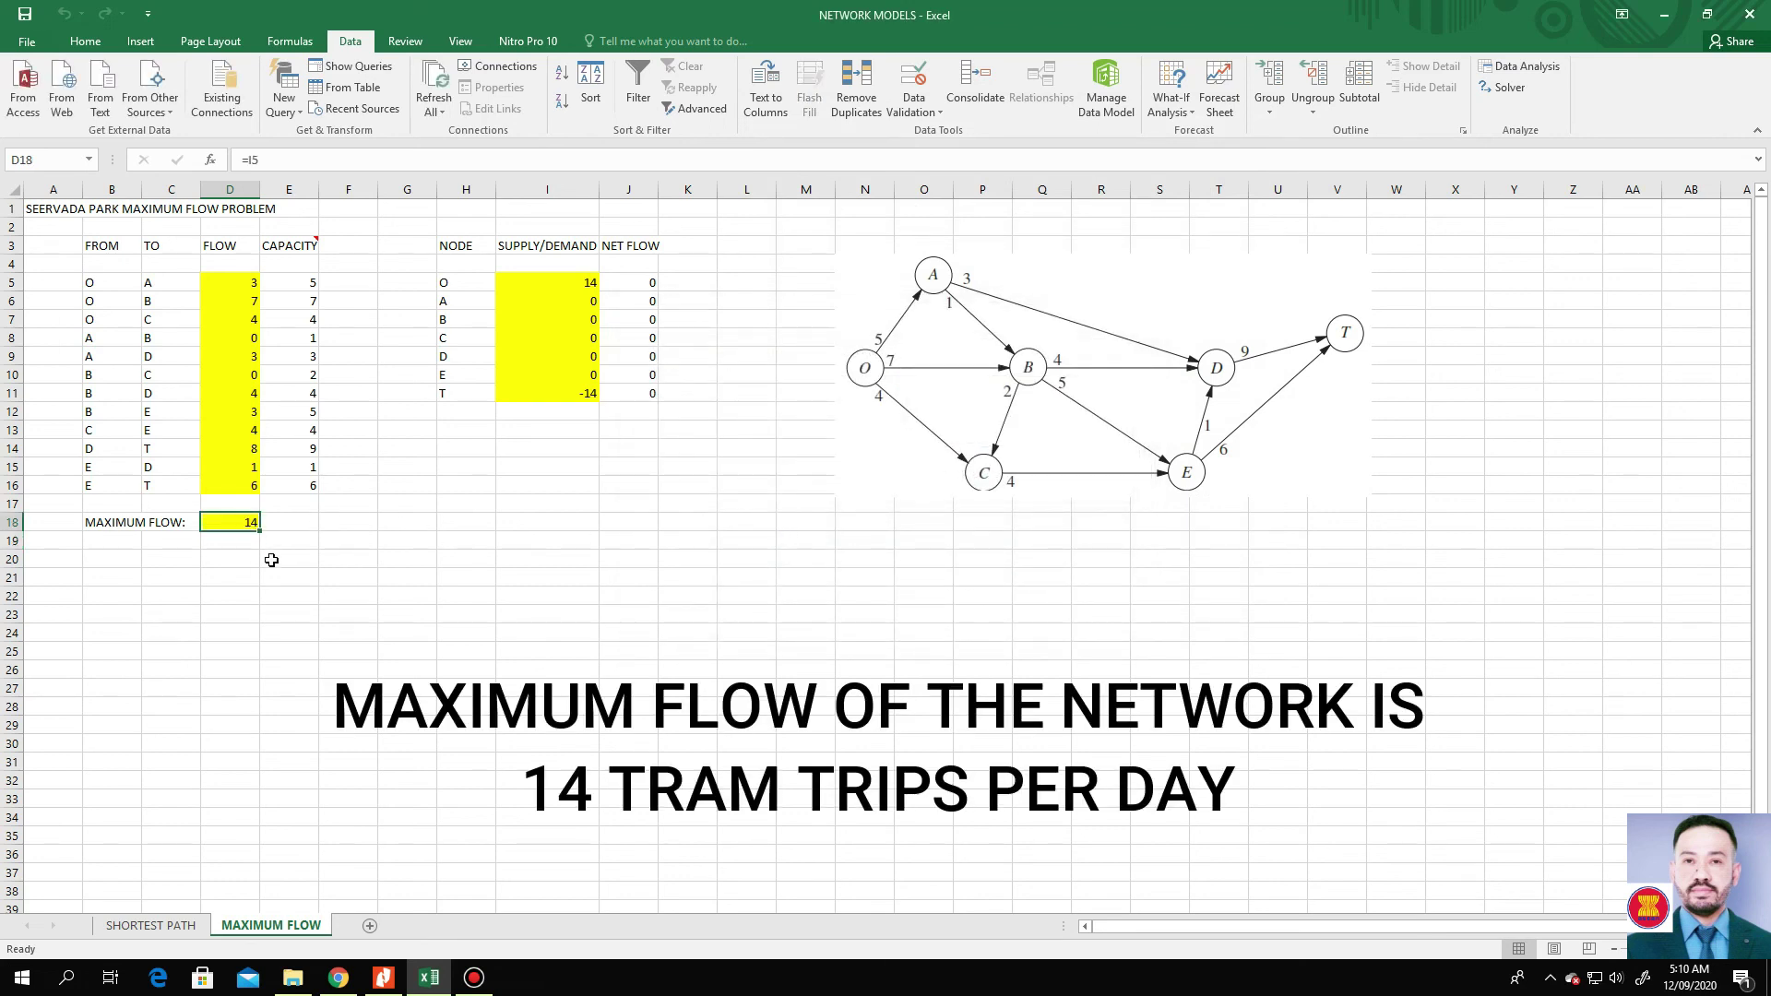